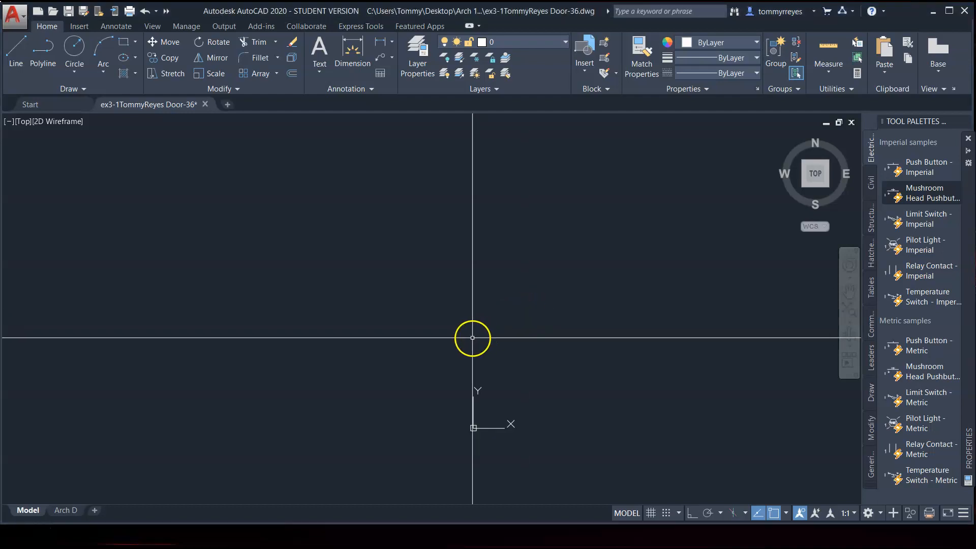
Save the drawing under its existing Door-36 file name in the Assignments folder, replacing the existing file.
{"action": "key", "text": "ctrl+shift+s"}
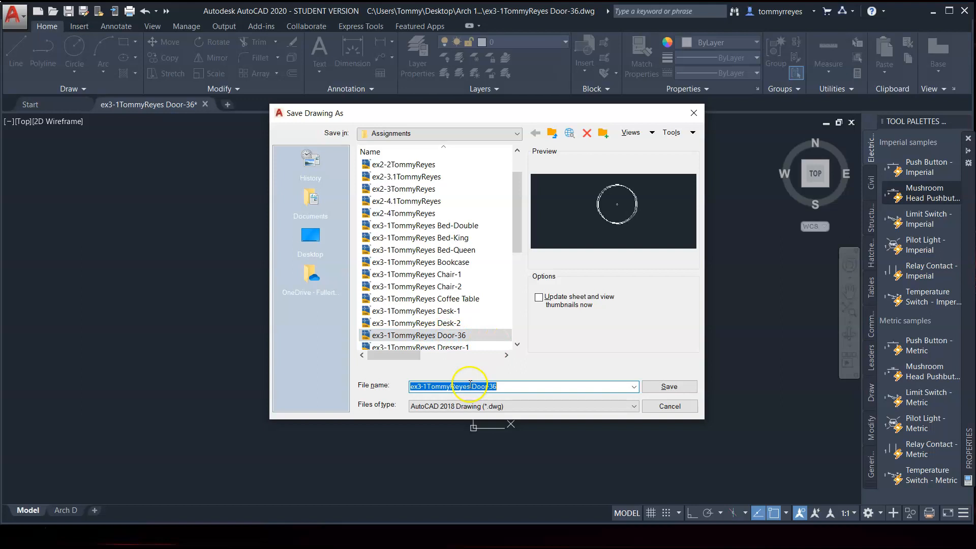
{"action": "left_click", "coordinate": [669, 386]}
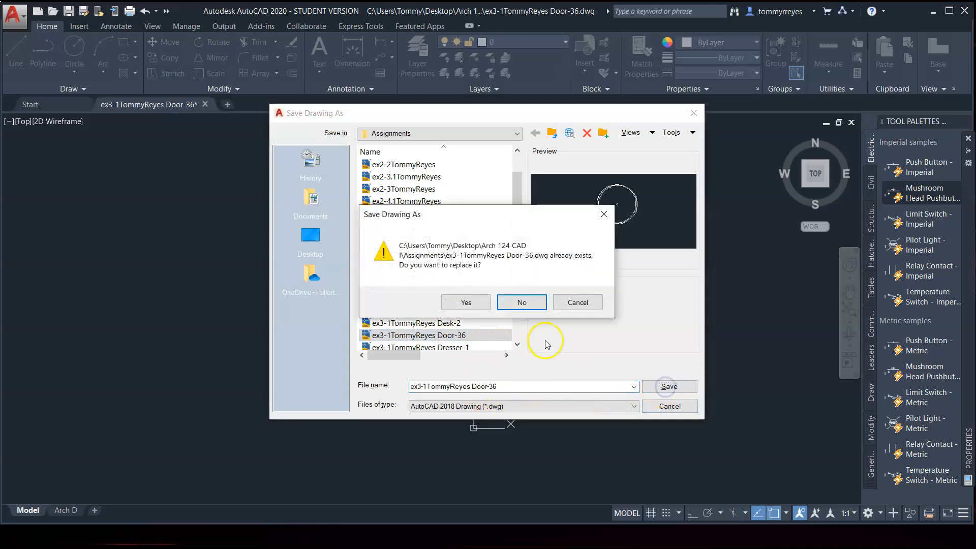
{"action": "left_click", "coordinate": [464, 303]}
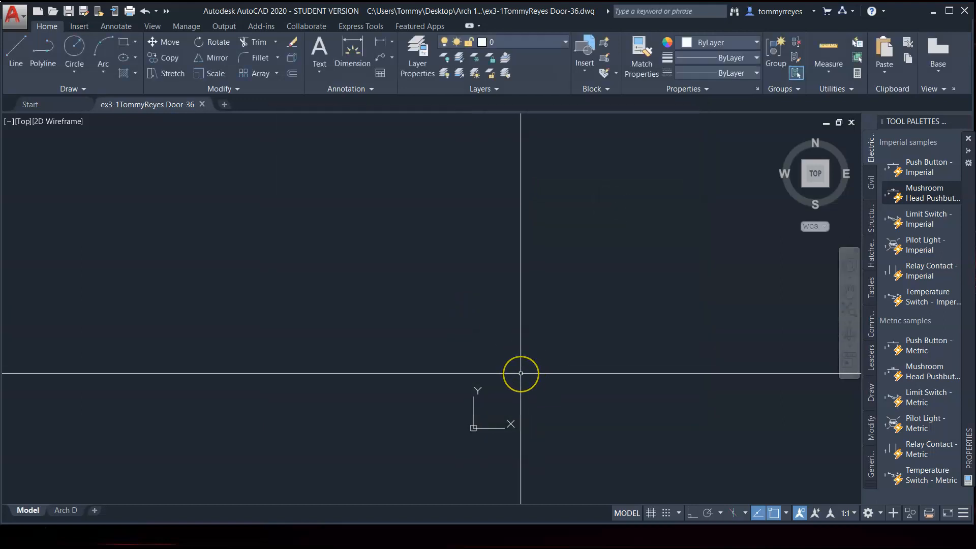
Draw a rectangle for the door leaf from the origin 0,0,0, 2 inches wide and 36 inches high.
{"action": "type", "text": "rec"}
{"action": "key", "text": "Return"}
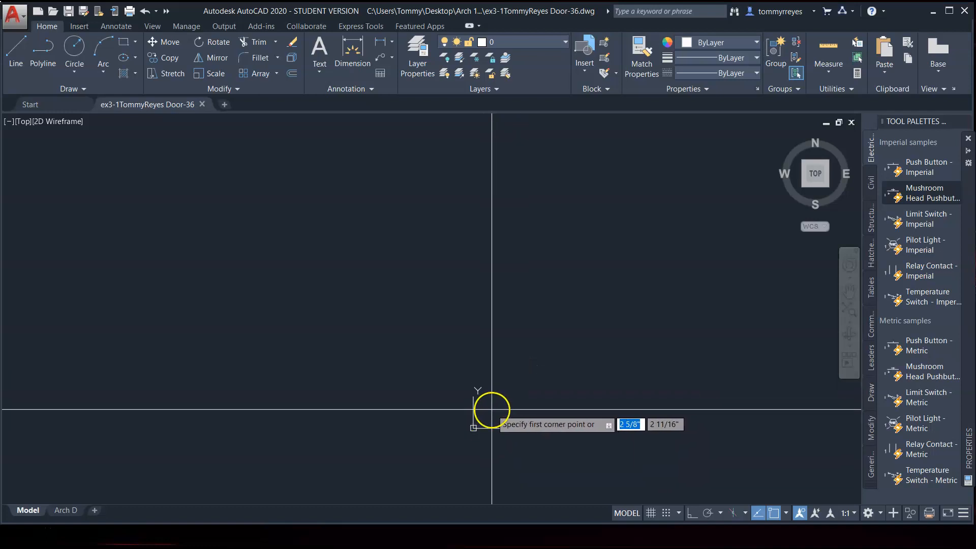
{"action": "type", "text": "0,0,0"}
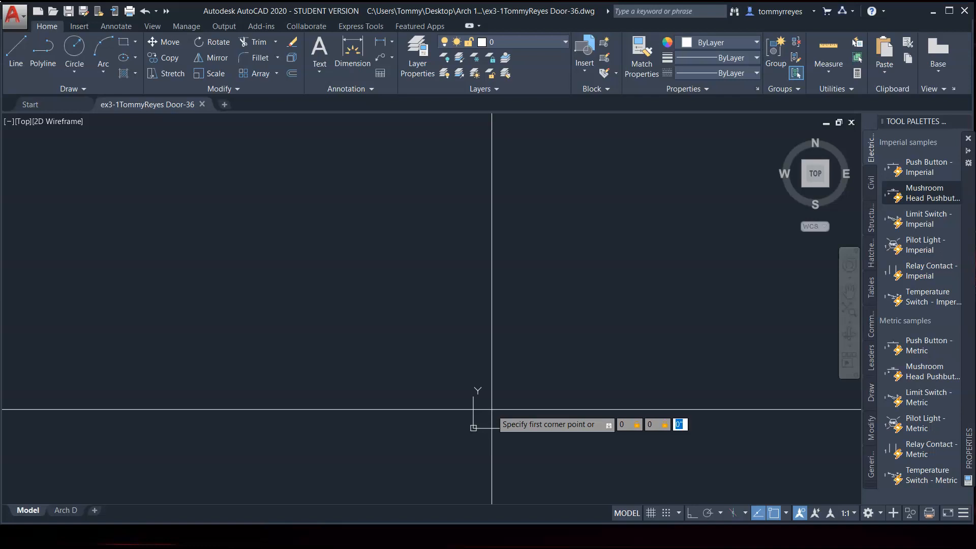
{"action": "key", "text": "Return"}
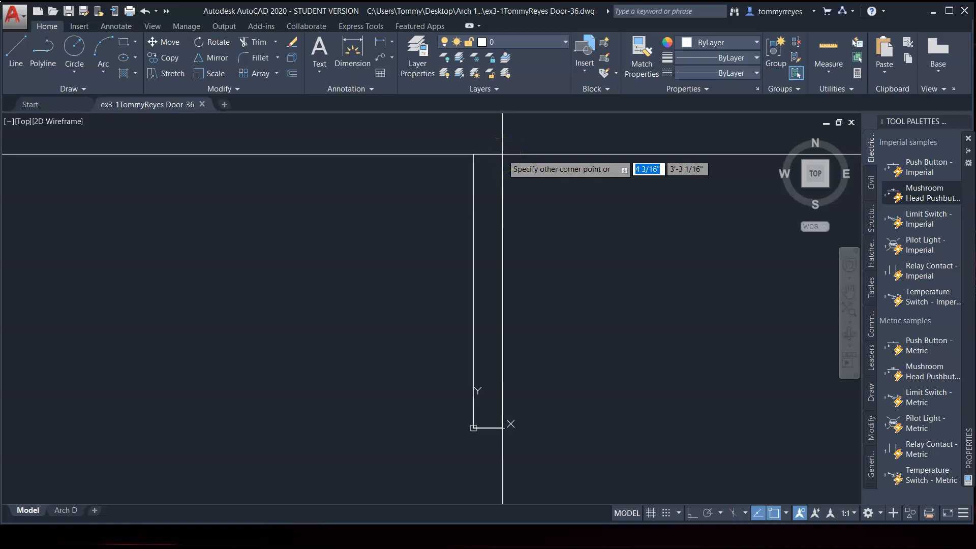
{"action": "type", "text": "2"}
{"action": "key", "text": "Tab"}
{"action": "type", "text": "3"}
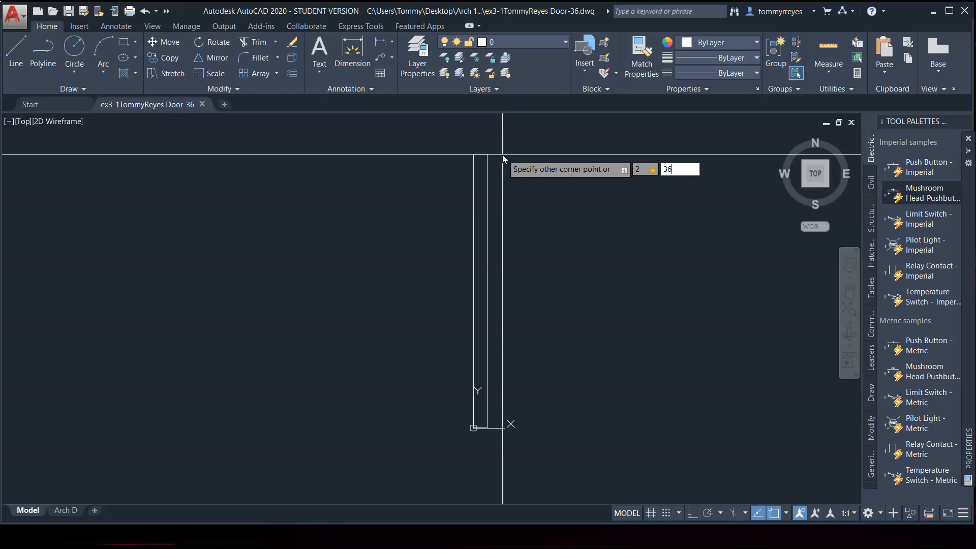
{"action": "type", "text": "6"}
{"action": "key", "text": "Return"}
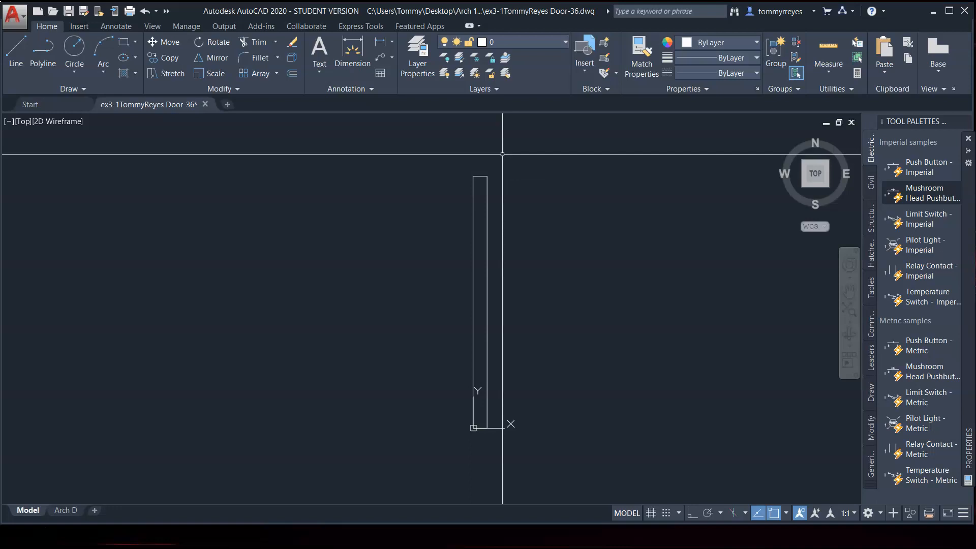
Draw a 36-inch horizontal line rightward from the rectangle's lower-left corner.
{"action": "type", "text": "l"}
{"action": "key", "text": "Return"}
{"action": "left_click", "coordinate": [473, 428]}
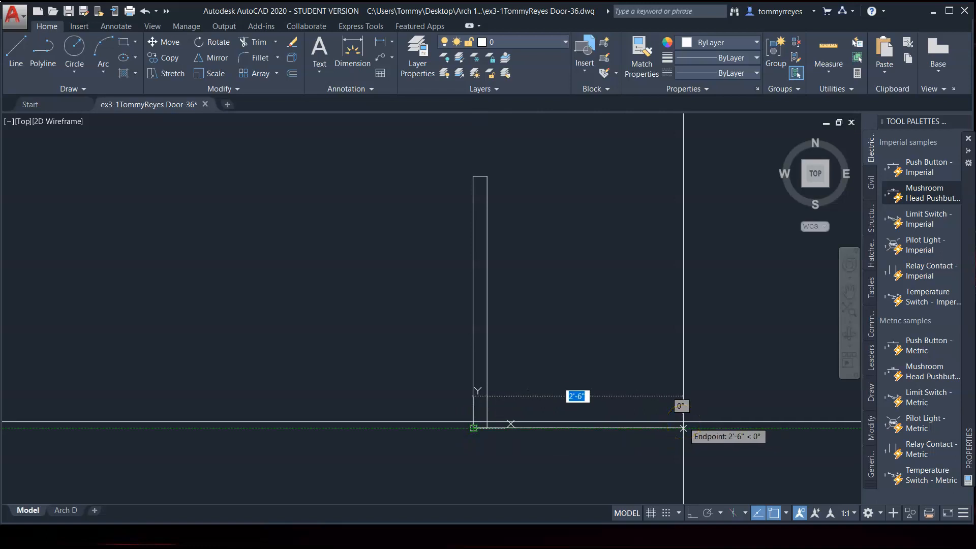
{"action": "type", "text": "36"}
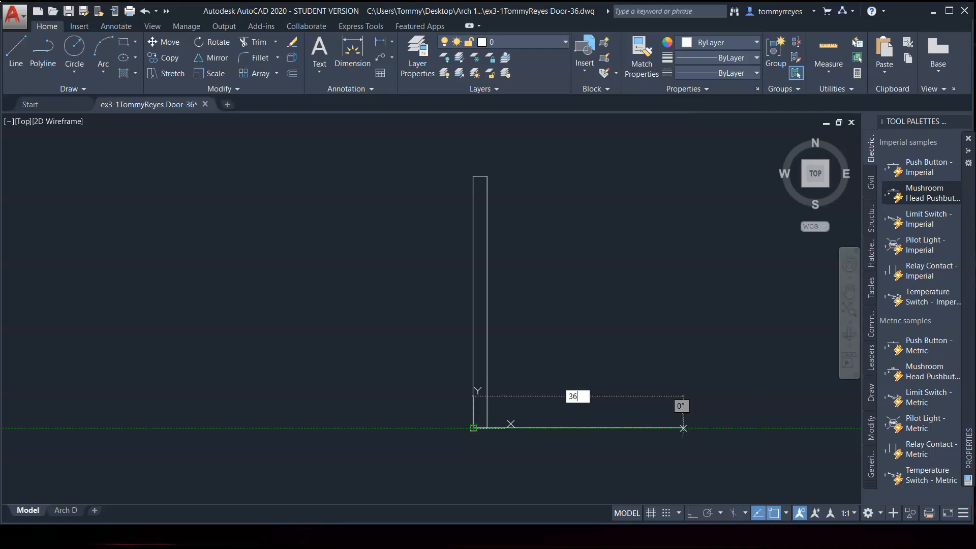
{"action": "key", "text": "Return"}
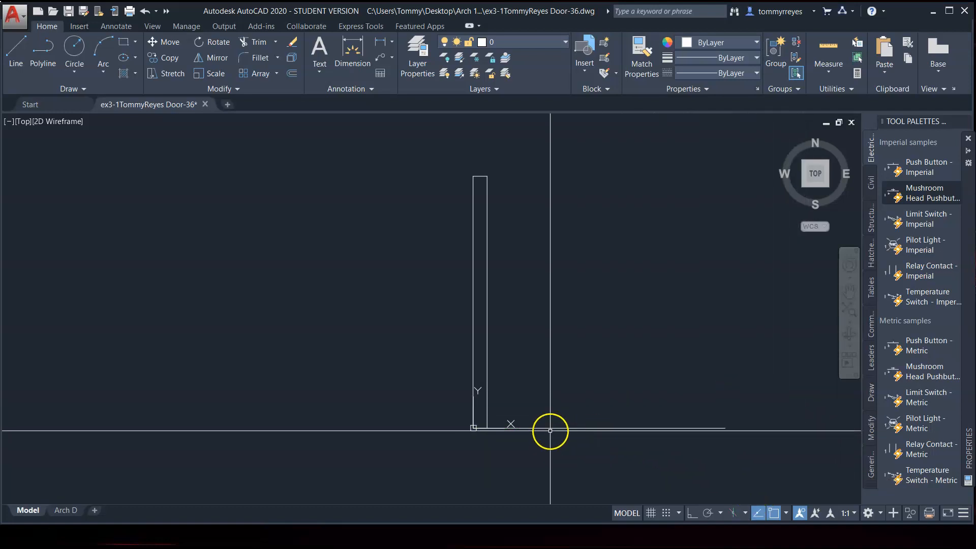
Draw a circle centred on the rectangle's lower-left corner, with its radius reaching the horizontal line's right end.
{"action": "type", "text": "c"}
{"action": "key", "text": "Return"}
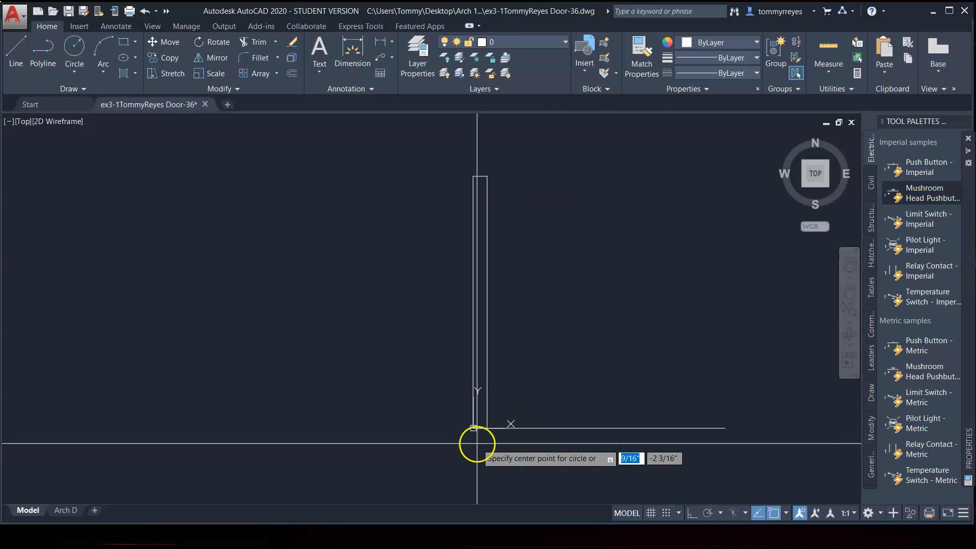
{"action": "left_click", "coordinate": [473, 428]}
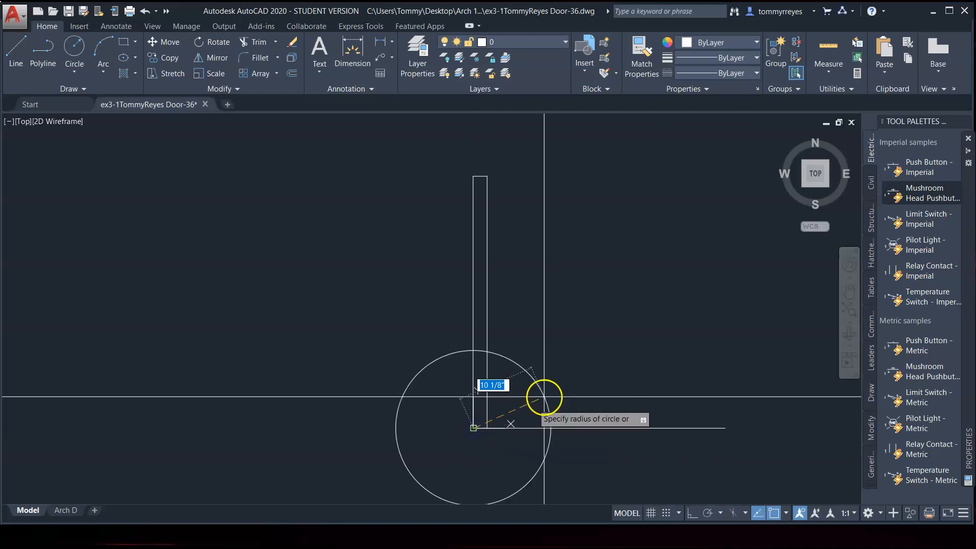
{"action": "left_click", "coordinate": [724, 428]}
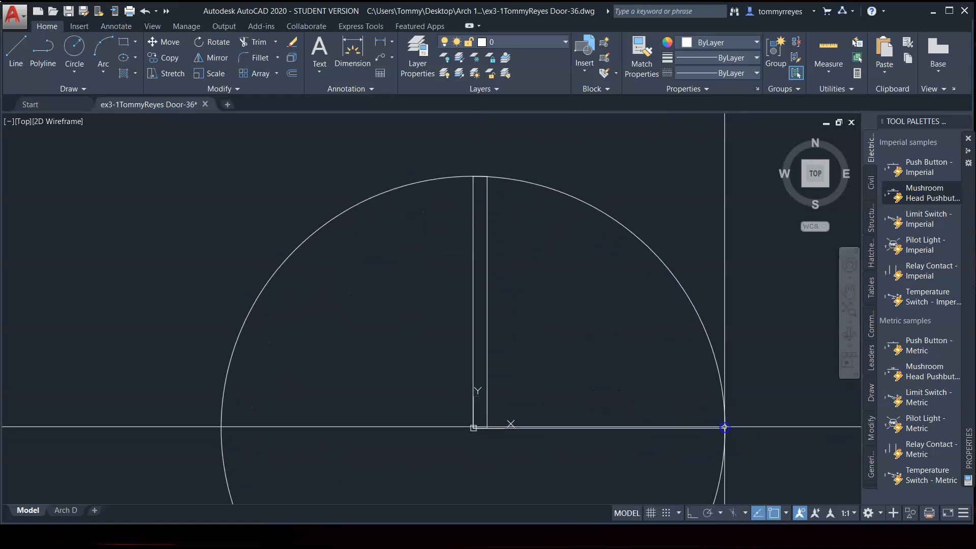
Trim the circle to the quarter arc between the door rectangle and the horizontal line, and delete that line.
{"action": "scroll", "coordinate": [631, 274], "scroll_direction": "down", "scroll_amount": 3}
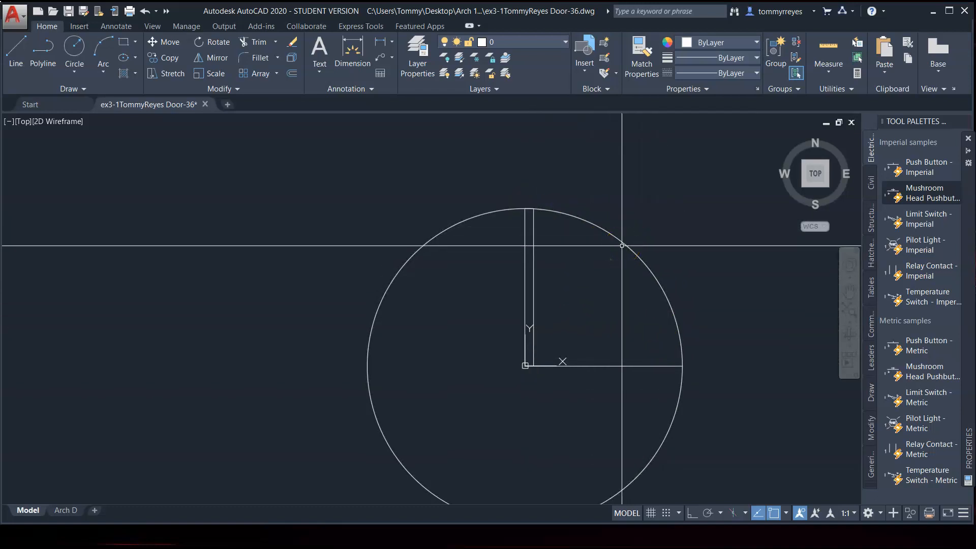
{"action": "type", "text": "tr"}
{"action": "key", "text": "Return"}
{"action": "left_click", "coordinate": [525, 248]}
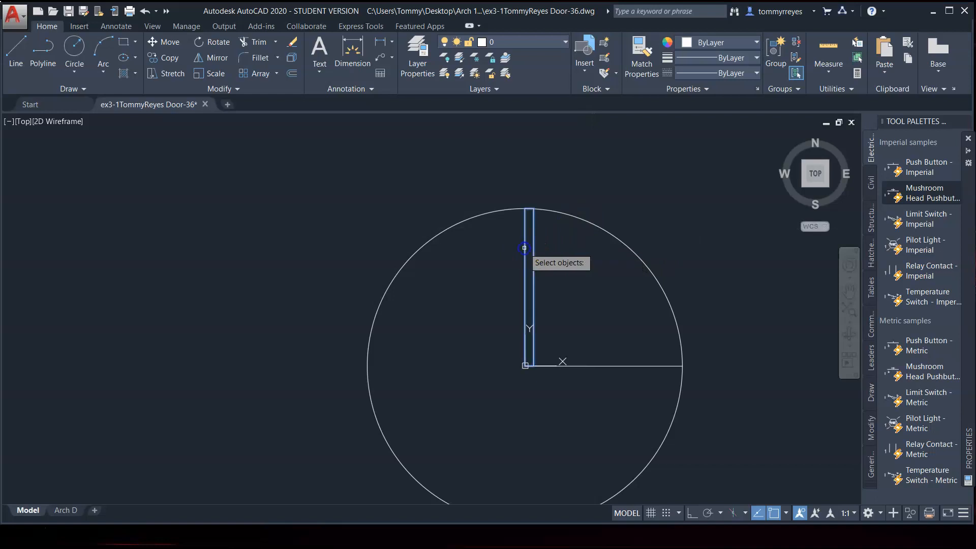
{"action": "left_click", "coordinate": [617, 366]}
{"action": "key", "text": "Return"}
{"action": "left_click", "coordinate": [670, 423]}
{"action": "key", "text": "Return"}
{"action": "left_click", "coordinate": [617, 366]}
{"action": "key", "text": "Delete"}
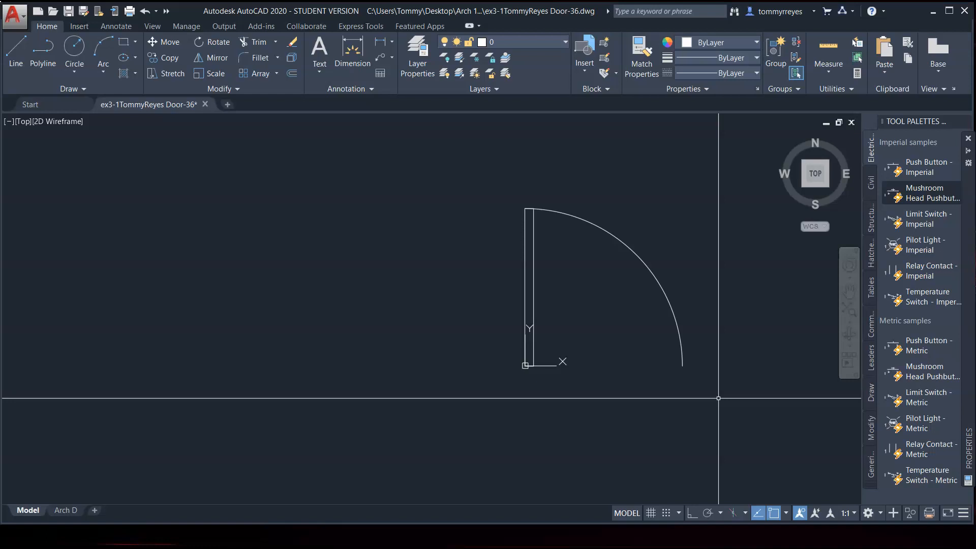
Undo the line deletion and the circle trim.
{"action": "left_click", "coordinate": [614, 293]}
{"action": "key", "text": "ctrl+z"}
{"action": "key", "text": "ctrl+z"}
Trim away the circle outside the upper-right quarter, using the door rectangle and the horizontal line as cutting edges.
{"action": "type", "text": "tr"}
{"action": "key", "text": "Return"}
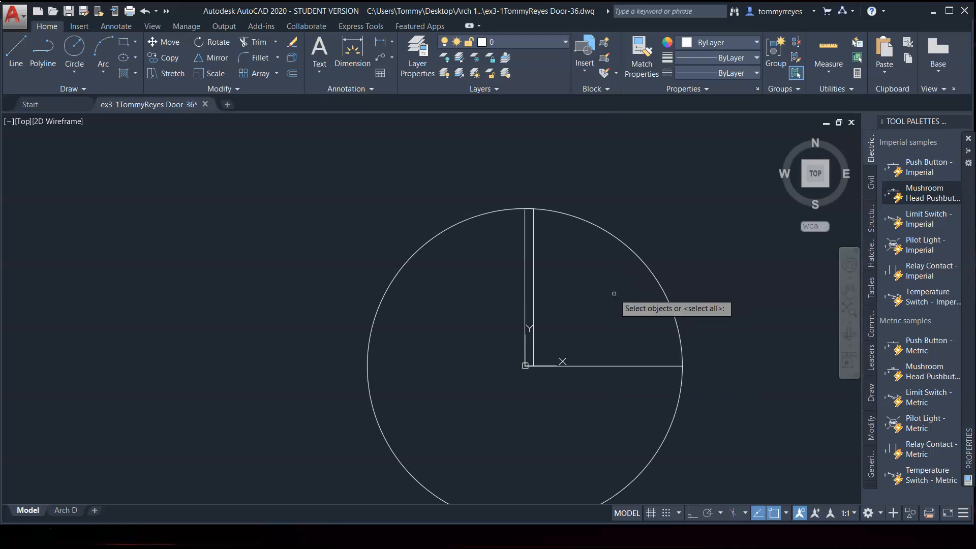
{"action": "left_click", "coordinate": [535, 260]}
{"action": "left_click", "coordinate": [628, 364]}
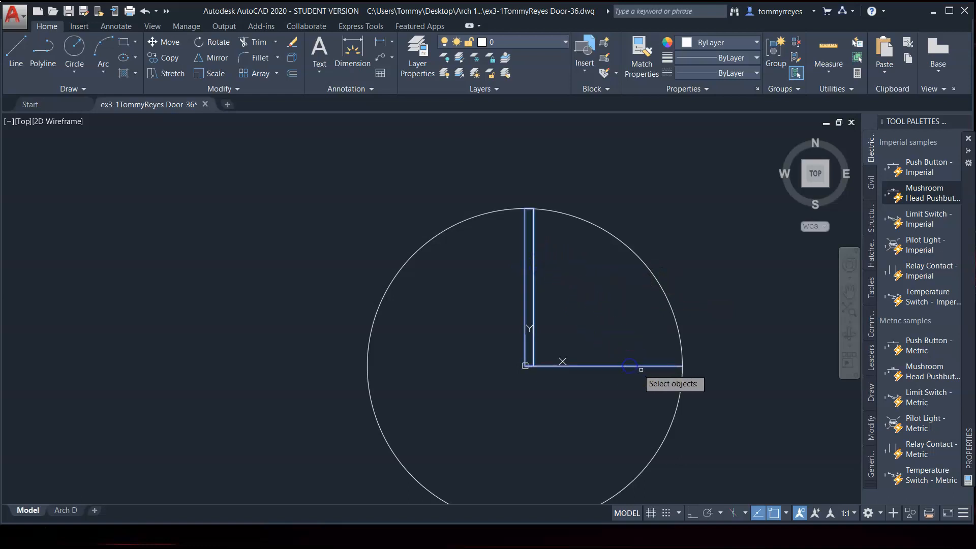
{"action": "key", "text": "Return"}
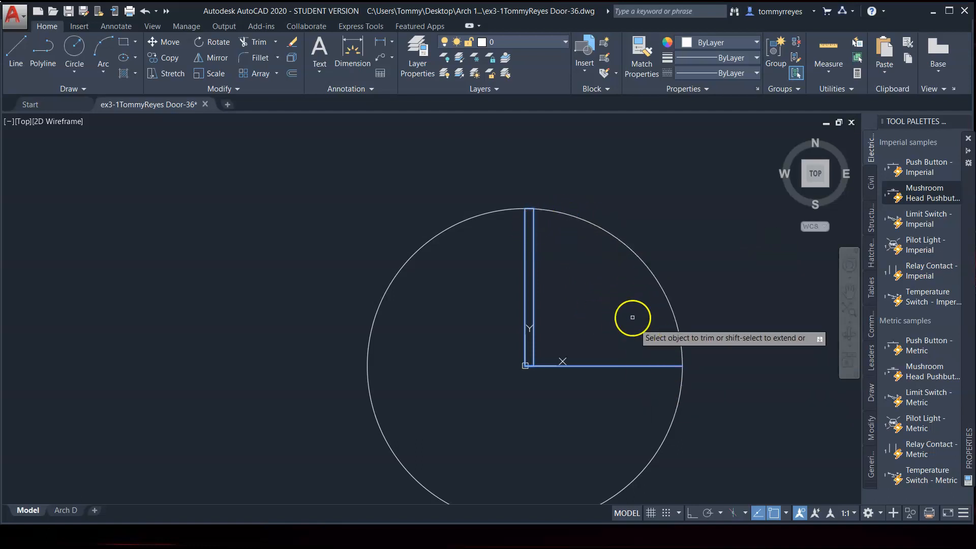
{"action": "left_click", "coordinate": [672, 425]}
{"action": "key", "text": "Escape"}
Delete the horizontal line below the door swing arc and save the drawing.
{"action": "left_click", "coordinate": [631, 360]}
{"action": "left_click", "coordinate": [612, 378]}
{"action": "key", "text": "Delete"}
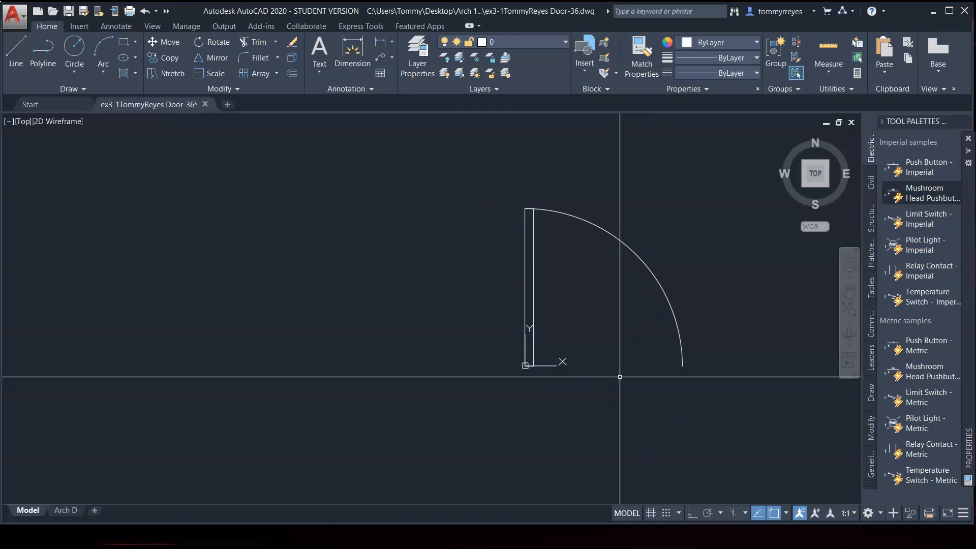
{"action": "key", "text": "ctrl+s"}
Save a copy of the drawing with the ending of its file name changed to Door-30.
{"action": "middle_click_drag", "start_coordinate": [605, 310], "coordinate": [529, 323]}
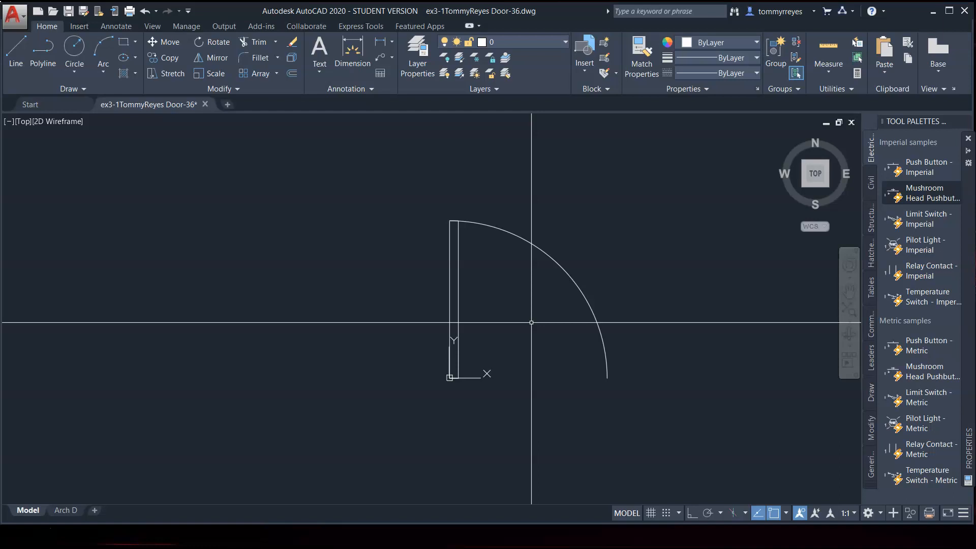
{"action": "key", "text": "ctrl+shift+s"}
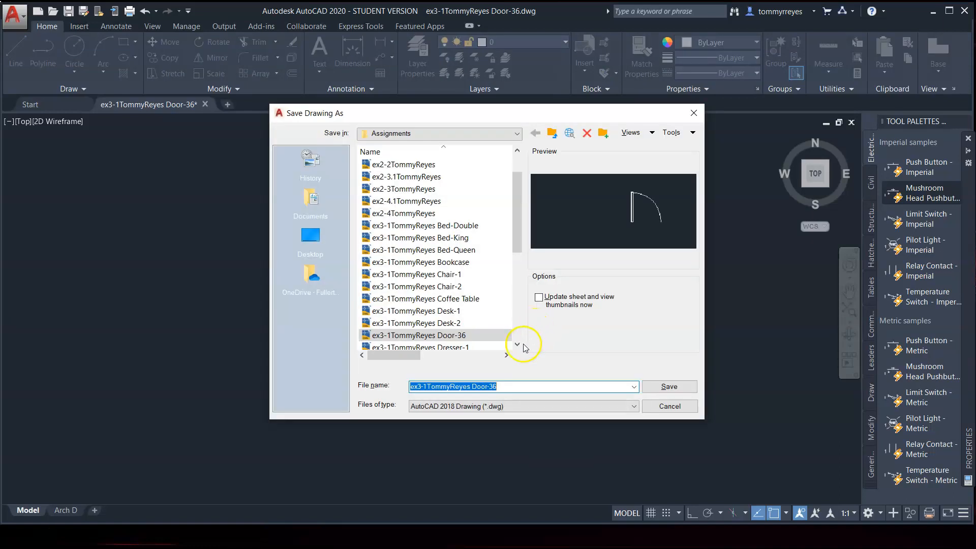
{"action": "left_click", "coordinate": [496, 387]}
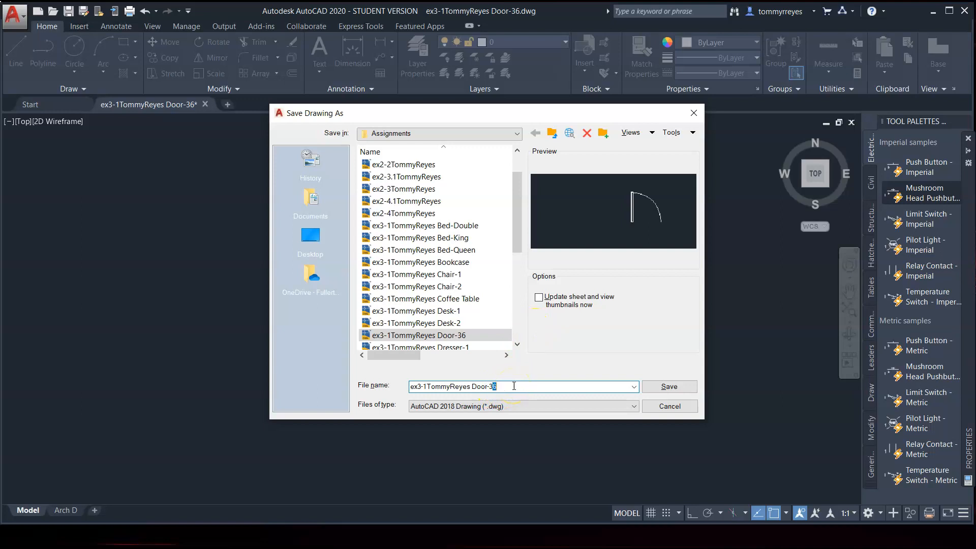
{"action": "left_click", "coordinate": [669, 386]}
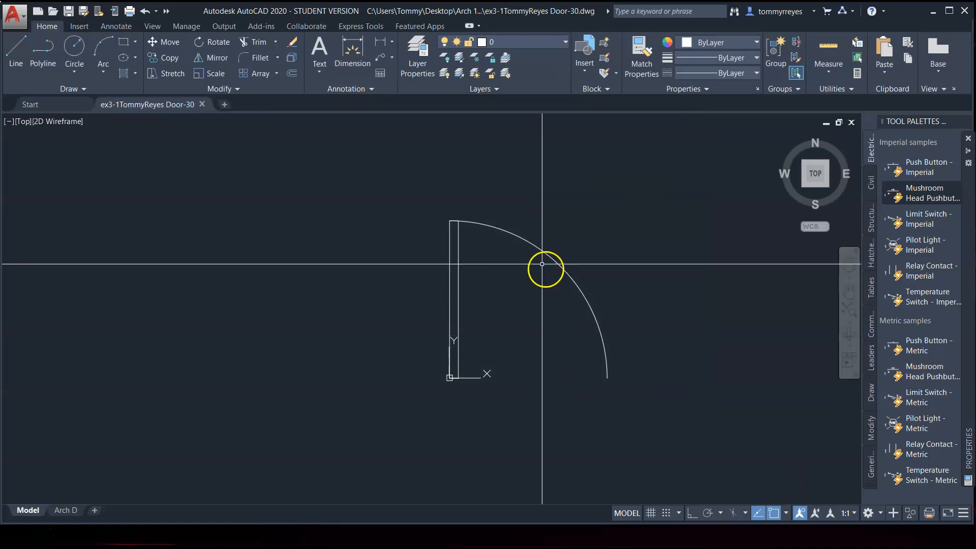
Delete the door swing arc, keeping only the door rectangle.
{"action": "left_click", "coordinate": [596, 253]}
{"action": "left_click", "coordinate": [546, 298]}
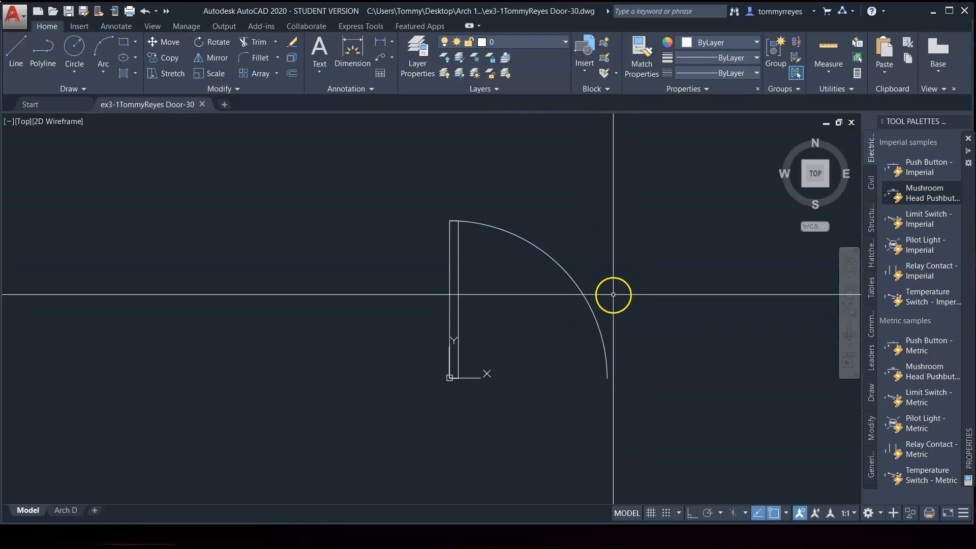
{"action": "key", "text": "Delete"}
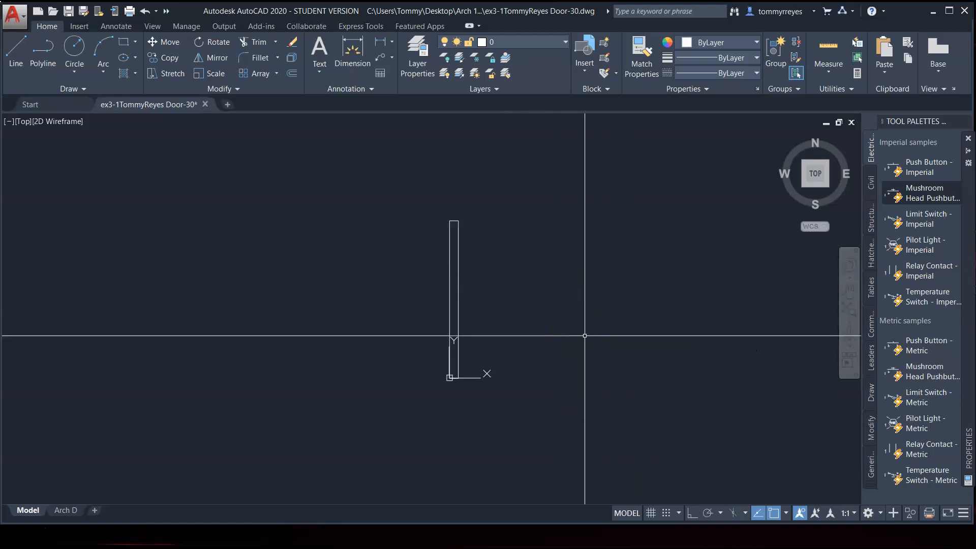
Stretch the top end of the door rectangle straight down with Ortho on, shortening the leaf to 30 inches.
{"action": "type", "text": "s"}
{"action": "key", "text": "Return"}
{"action": "left_click", "coordinate": [507, 197]}
{"action": "left_click", "coordinate": [412, 240]}
{"action": "key", "text": "Return"}
{"action": "left_click", "coordinate": [570, 240]}
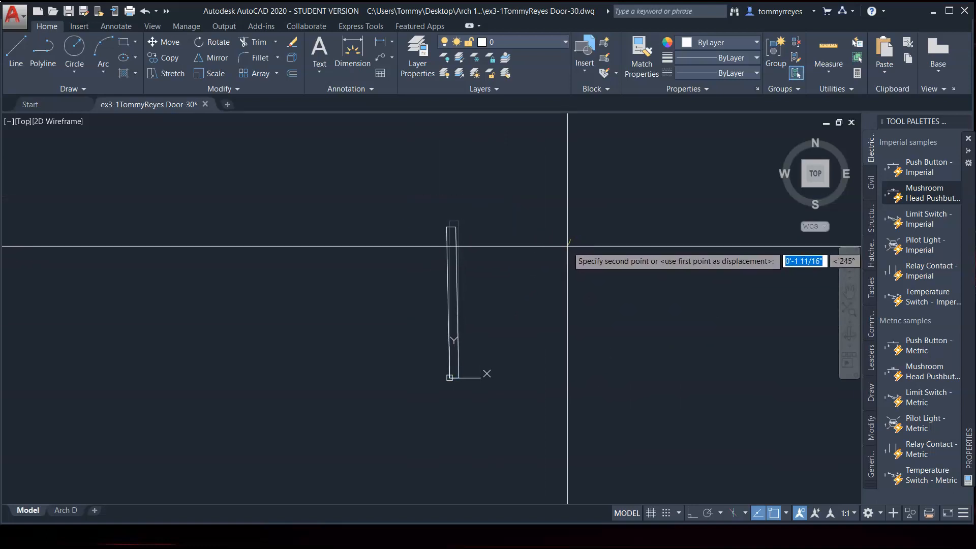
{"action": "key", "text": "F8"}
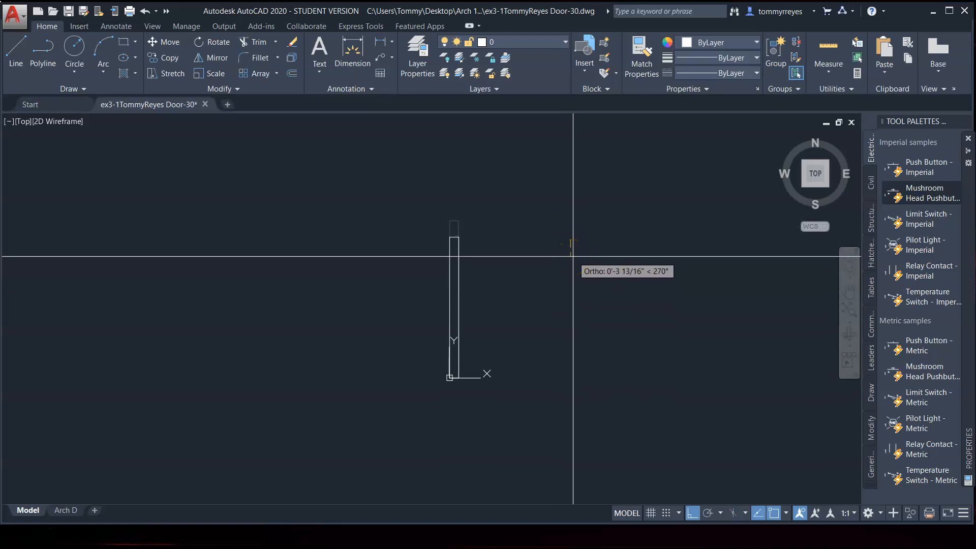
{"action": "left_click", "coordinate": [573, 256]}
Draw a 30-inch horizontal line rightward from the shortened rectangle's lower-left corner.
{"action": "type", "text": "l"}
{"action": "key", "text": "Return"}
{"action": "left_click", "coordinate": [449, 377]}
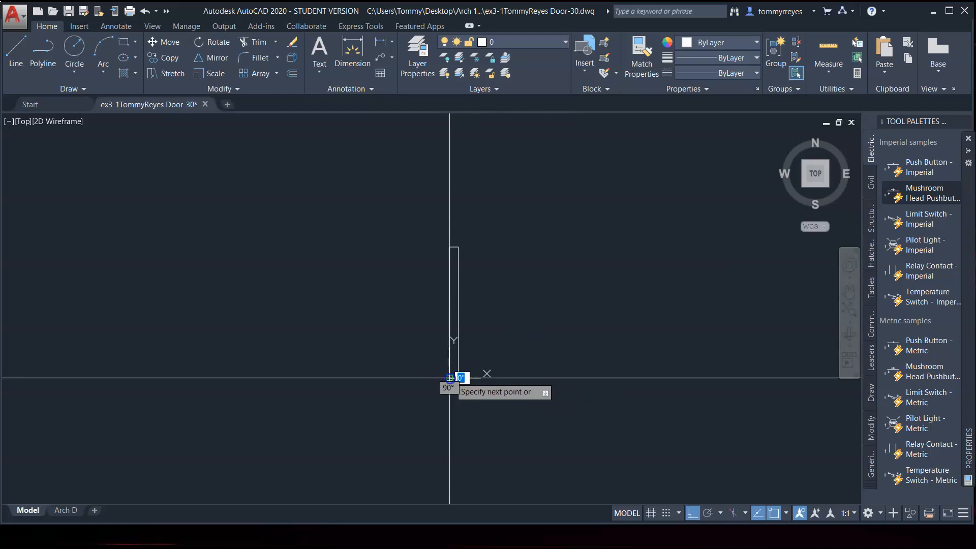
{"action": "type", "text": "30"}
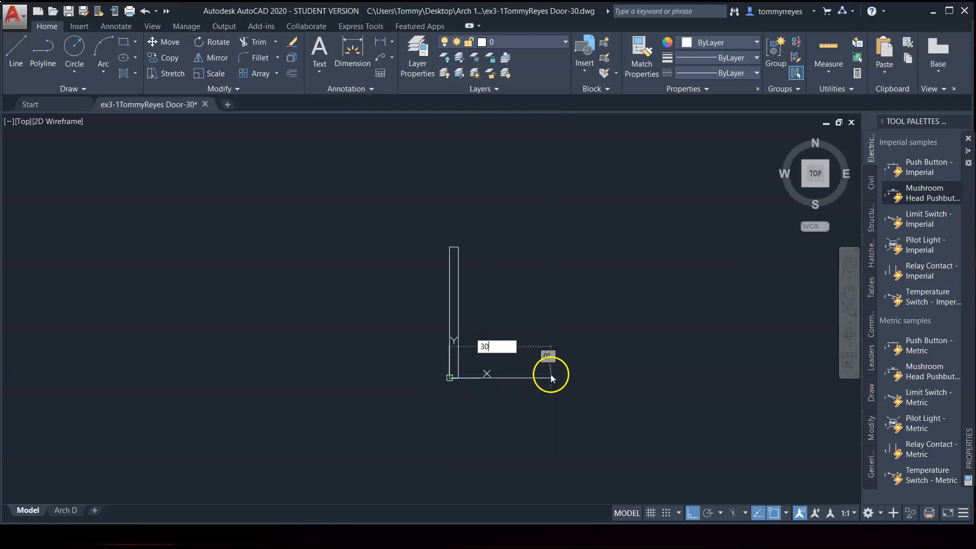
{"action": "key", "text": "Return"}
{"action": "key", "text": "Return"}
Draw a circle centred on the shortened rectangle's lower-left corner, passing through the right end of the 30-inch line.
{"action": "type", "text": "c"}
{"action": "key", "text": "Return"}
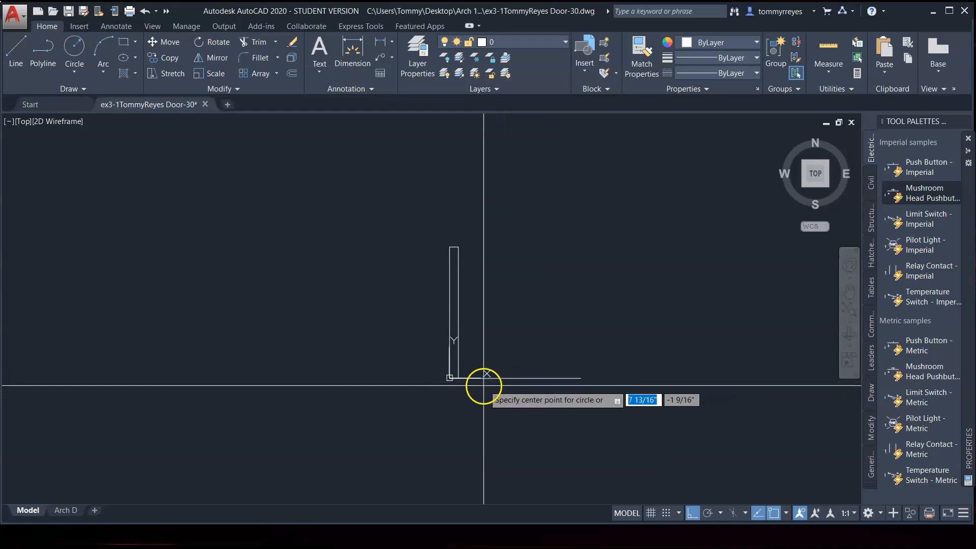
{"action": "left_click", "coordinate": [449, 378]}
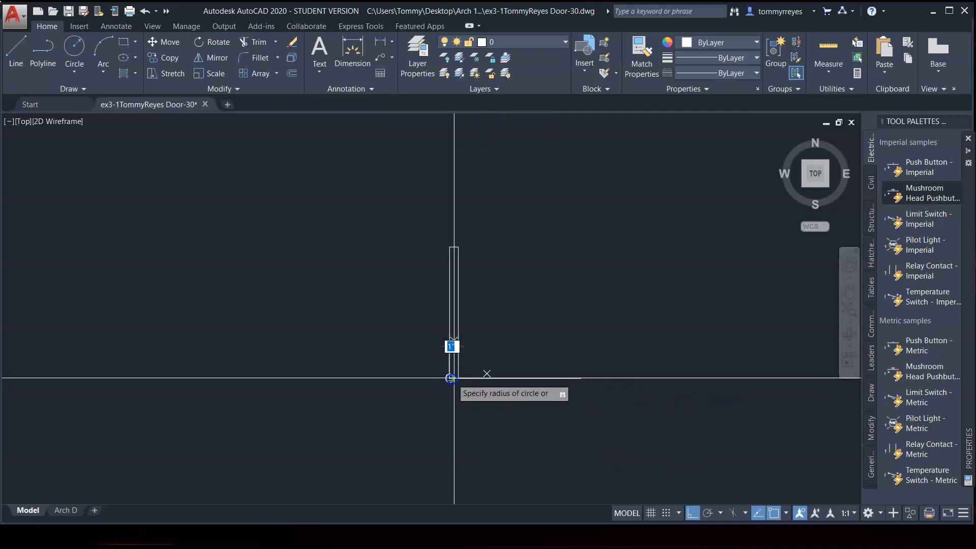
{"action": "left_click", "coordinate": [583, 377]}
Trim the circle against the horizontal line and the door rectangle, leaving only the upper-right quarter as the swing arc.
{"action": "type", "text": "t"}
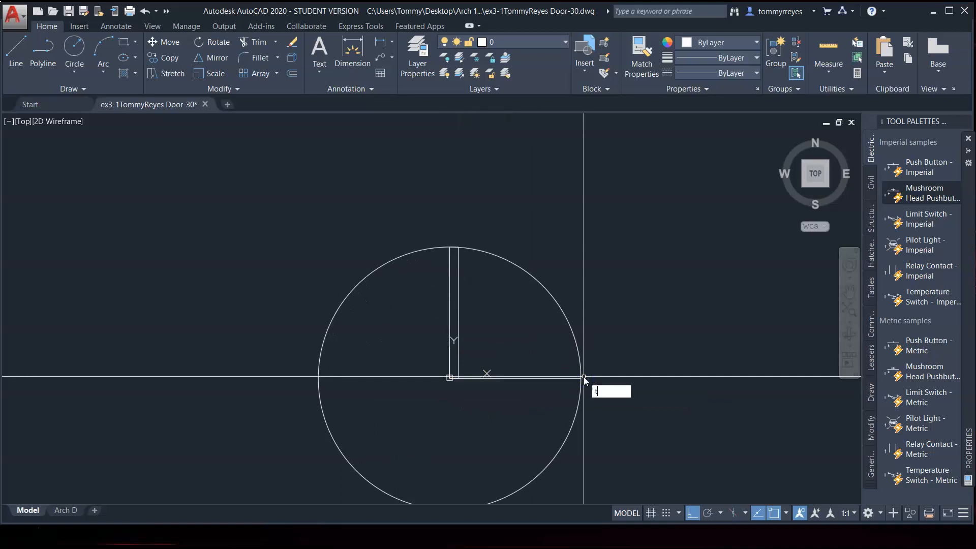
{"action": "type", "text": "r"}
{"action": "key", "text": "Return"}
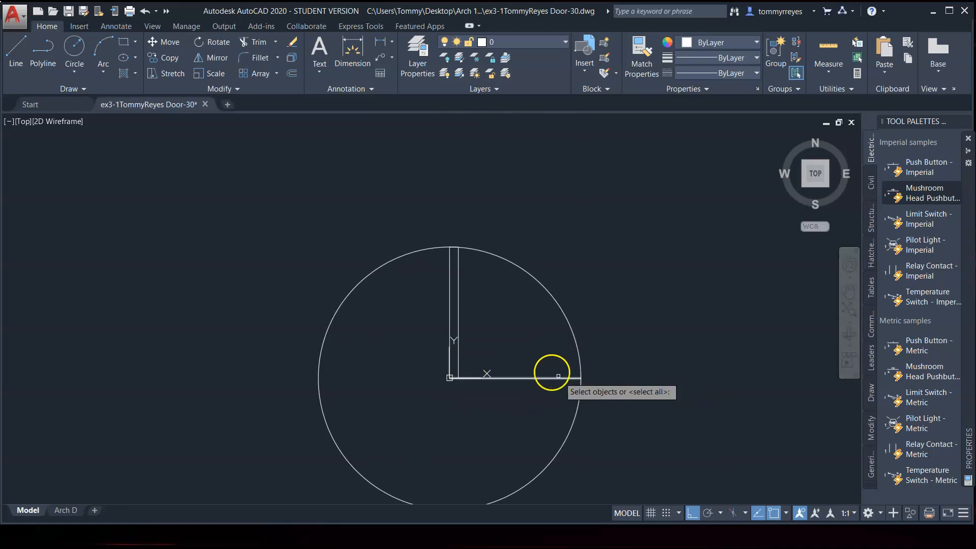
{"action": "left_click", "coordinate": [541, 378]}
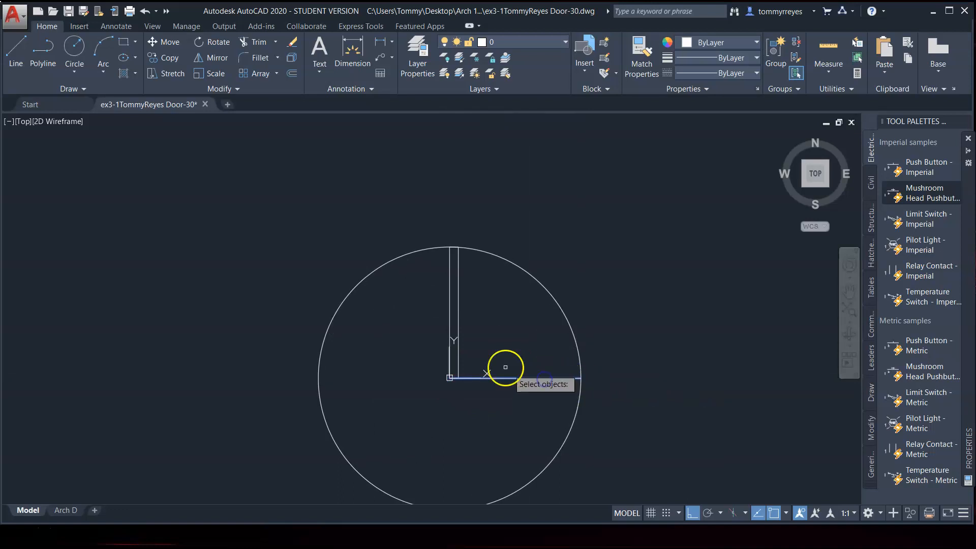
{"action": "left_click", "coordinate": [458, 318]}
{"action": "key", "text": "Return"}
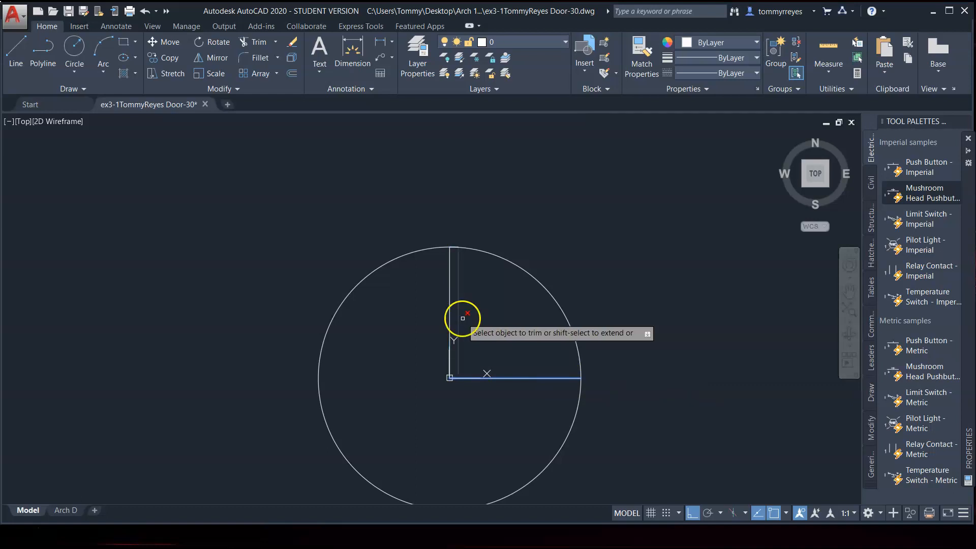
{"action": "left_click", "coordinate": [568, 429]}
{"action": "key", "text": "Return"}
Delete the 30-inch horizontal construction line and save the 30-inch door drawing.
{"action": "left_click", "coordinate": [538, 377]}
{"action": "key", "text": "Delete"}
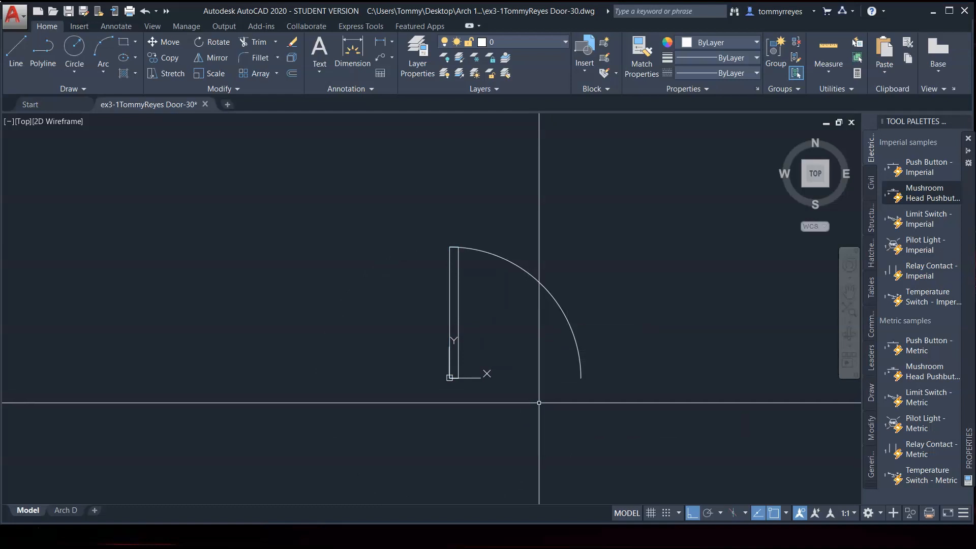
{"action": "key", "text": "ctrl+s"}
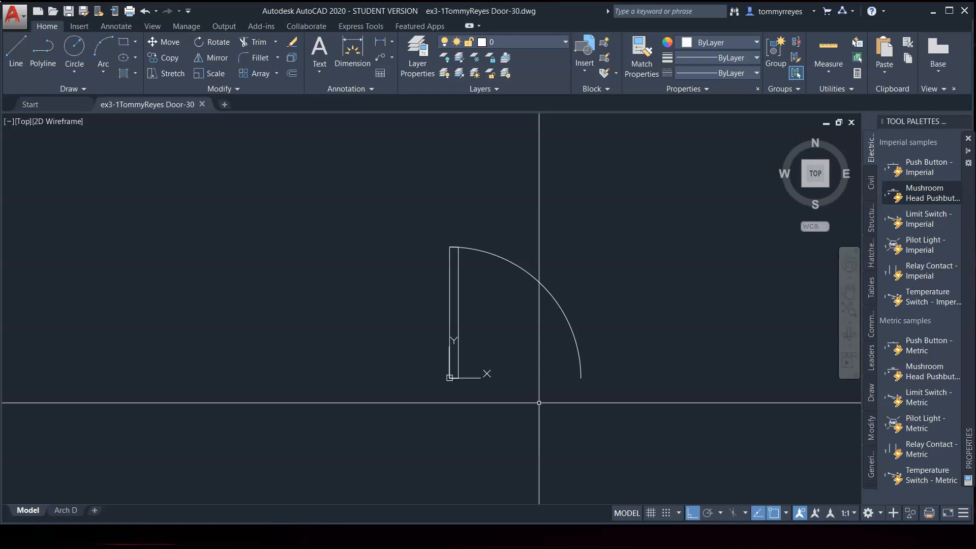
Save the drawing as a new file in the Assignments folder, changing the end of its name to Door2-36.
{"action": "key", "text": "ctrl+shift+s"}
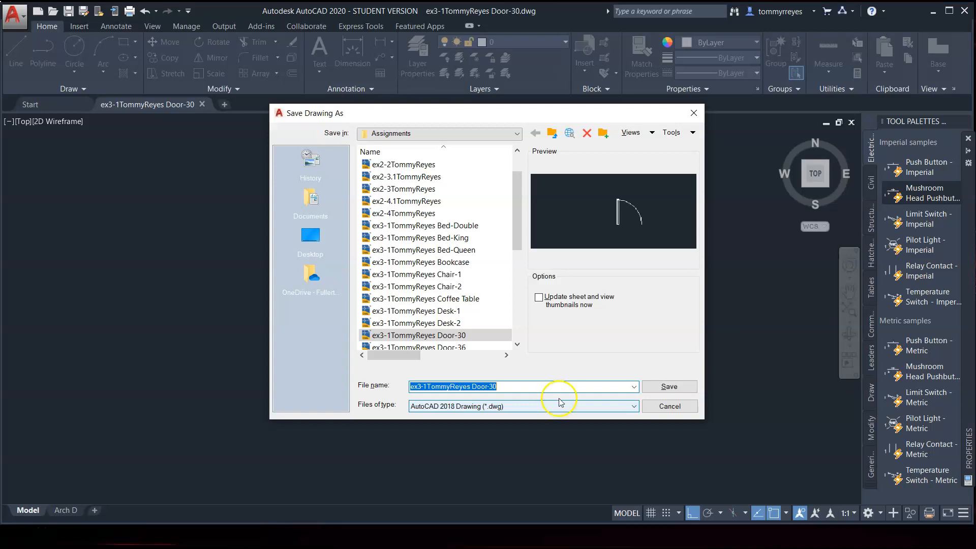
{"action": "left_click", "coordinate": [510, 388]}
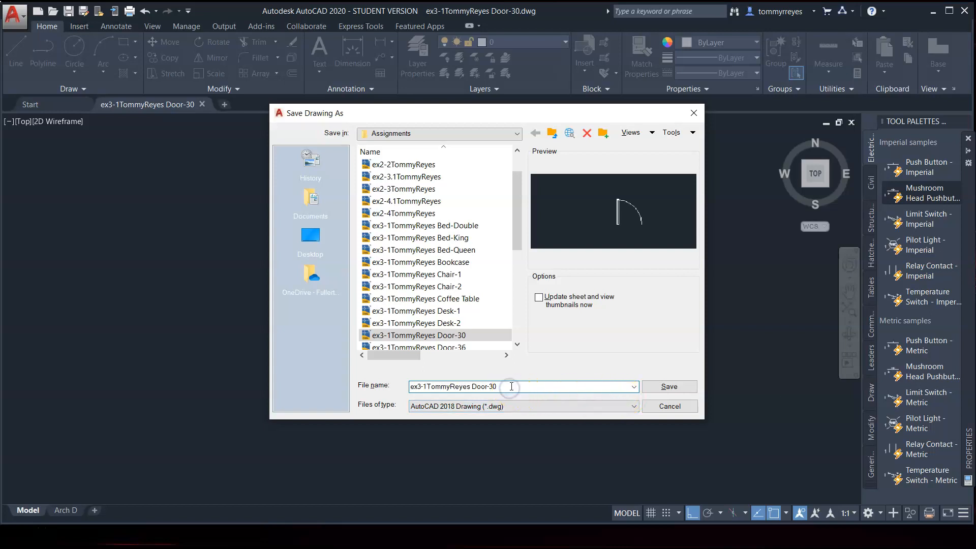
{"action": "key", "text": "BackSpace"}
{"action": "key", "text": "BackSpace"}
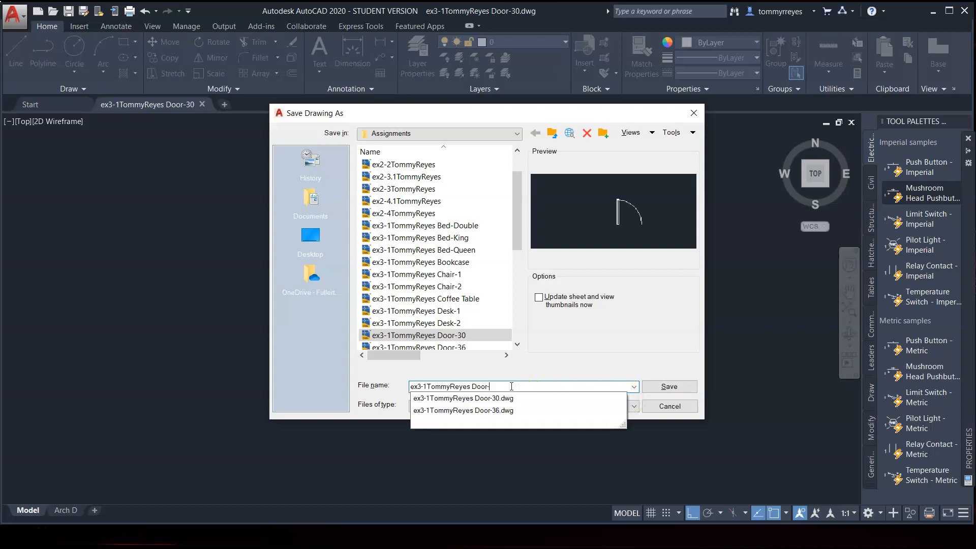
{"action": "type", "text": "2"}
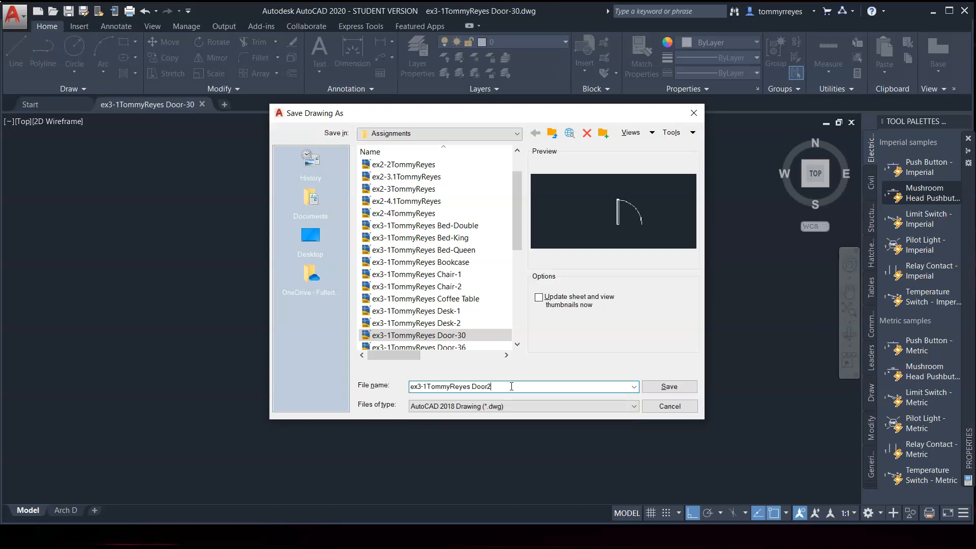
{"action": "type", "text": "-36"}
{"action": "left_click", "coordinate": [664, 386]}
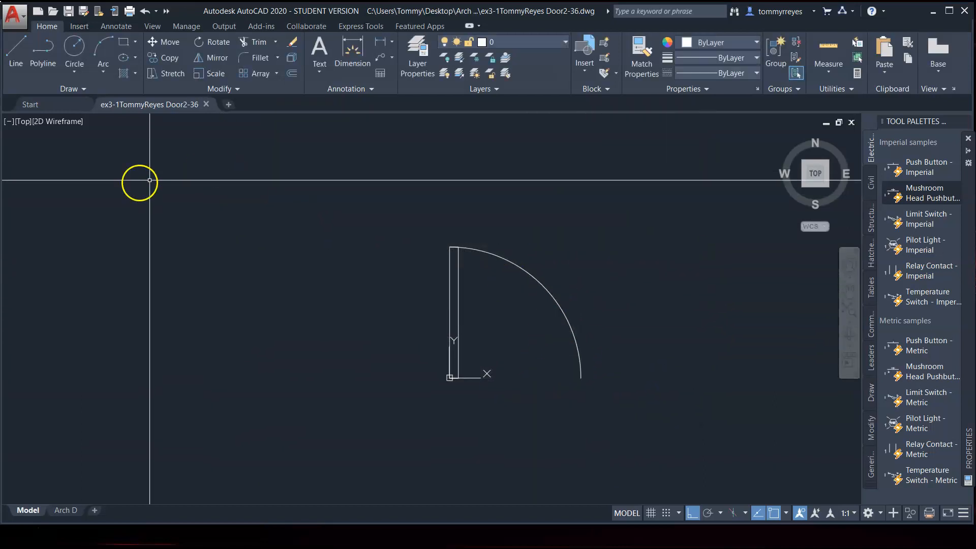
Open the recent Door-36 drawing, copy its door rectangle and swing arc, and close it without saving changes.
{"action": "left_click", "coordinate": [14, 14]}
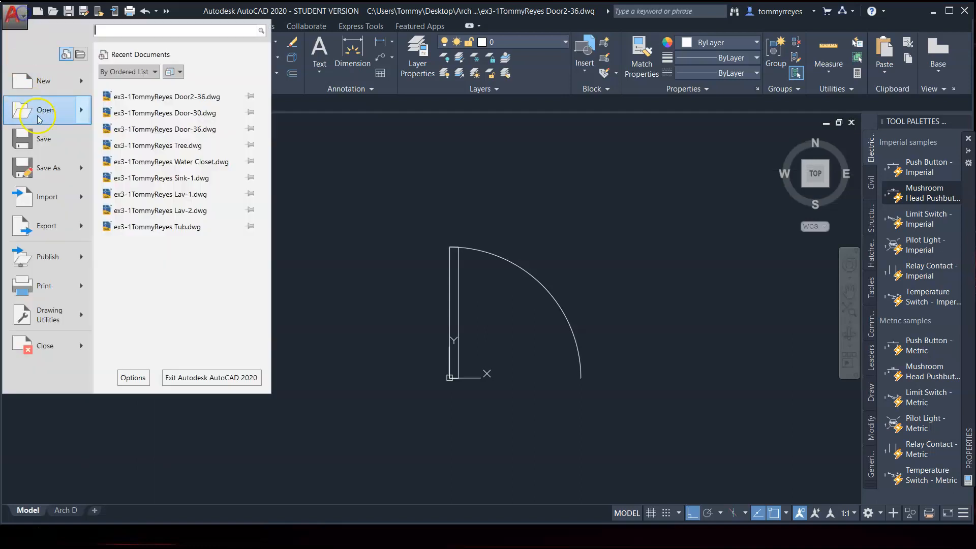
{"action": "left_click", "coordinate": [174, 131]}
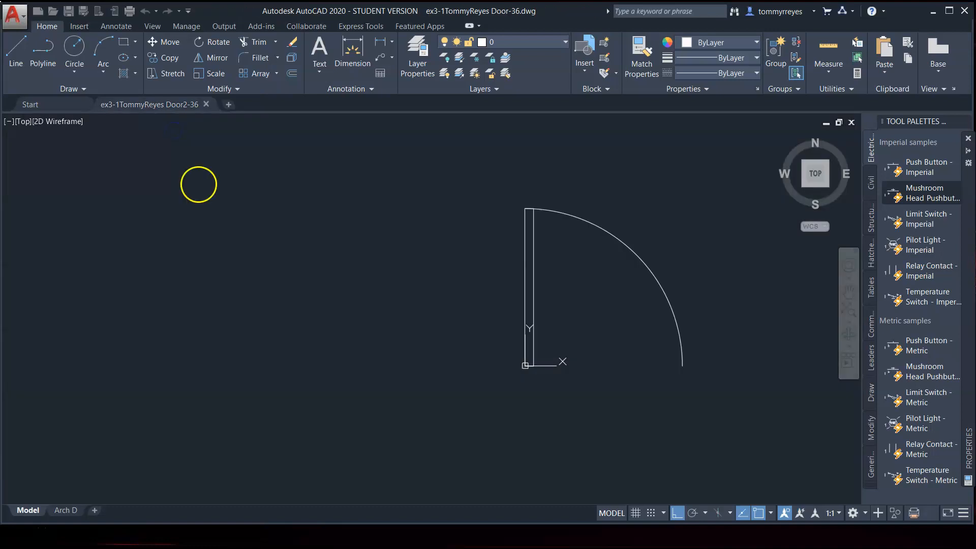
{"action": "left_click", "coordinate": [392, 214]}
{"action": "left_click", "coordinate": [605, 364]}
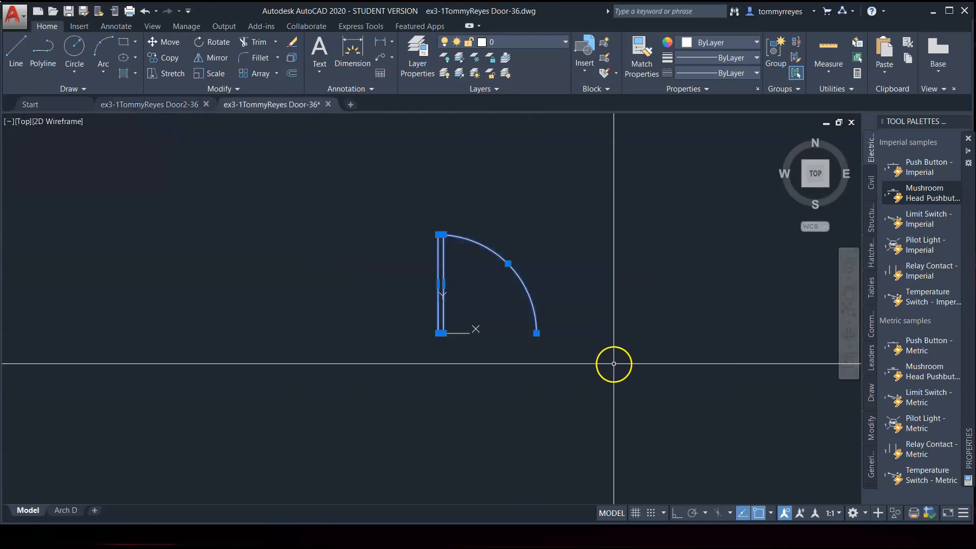
{"action": "left_click", "coordinate": [328, 104]}
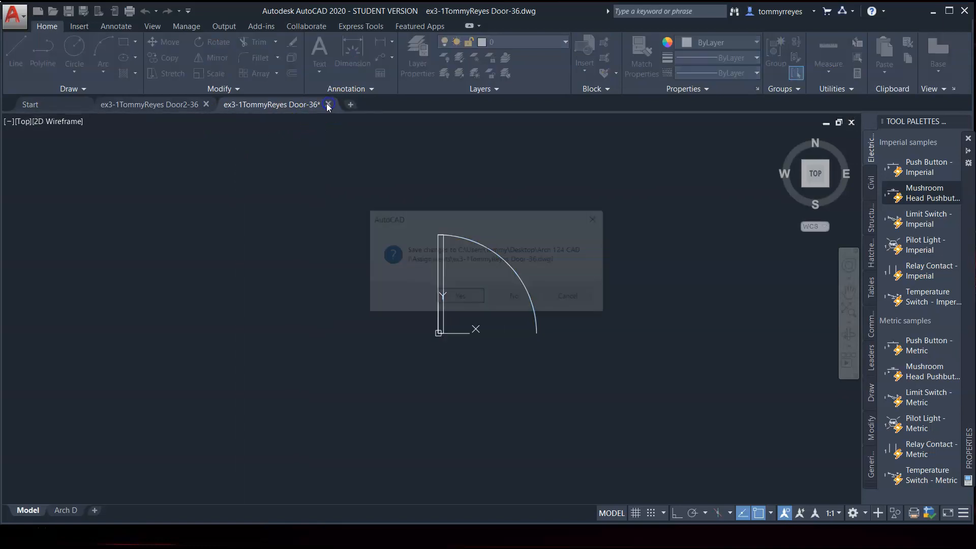
{"action": "left_click", "coordinate": [514, 298]}
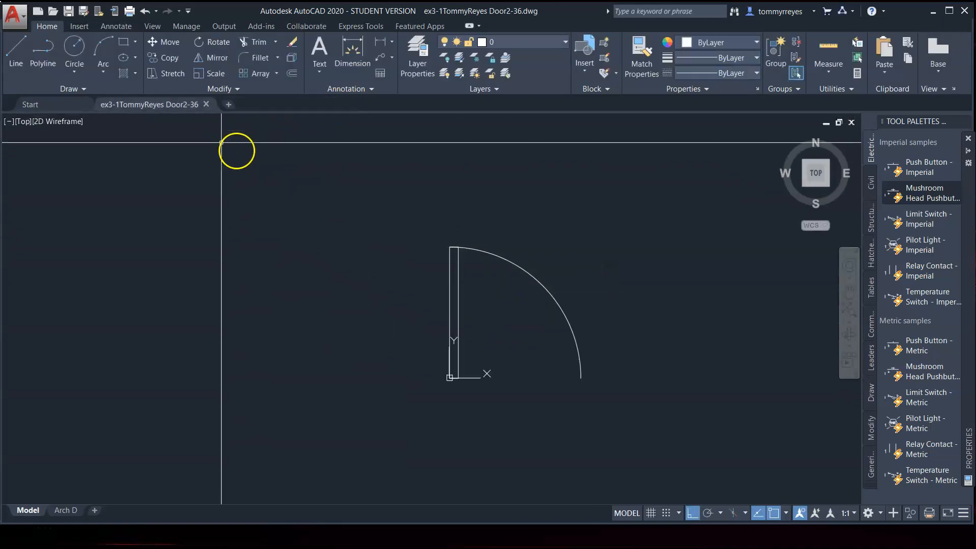
Delete the 30-inch door rectangle and its swing arc from the Door2-36 drawing.
{"action": "mouse_move", "coordinate": [205, 174]}
{"action": "left_click", "coordinate": [598, 243]}
{"action": "left_click", "coordinate": [370, 333]}
{"action": "key", "text": "Delete"}
Paste the copied 36-inch door with its insertion point at 0,0,0.
{"action": "key", "text": "ctrl+v"}
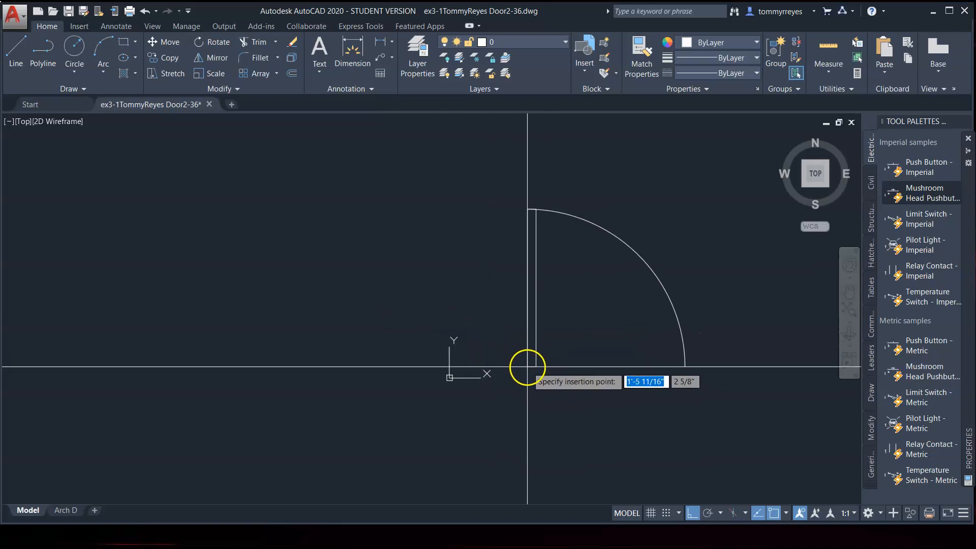
{"action": "type", "text": "0"}
{"action": "key", "text": "Tab"}
{"action": "type", "text": "0"}
{"action": "key", "text": "Tab"}
{"action": "type", "text": "0"}
{"action": "key", "text": "Return"}
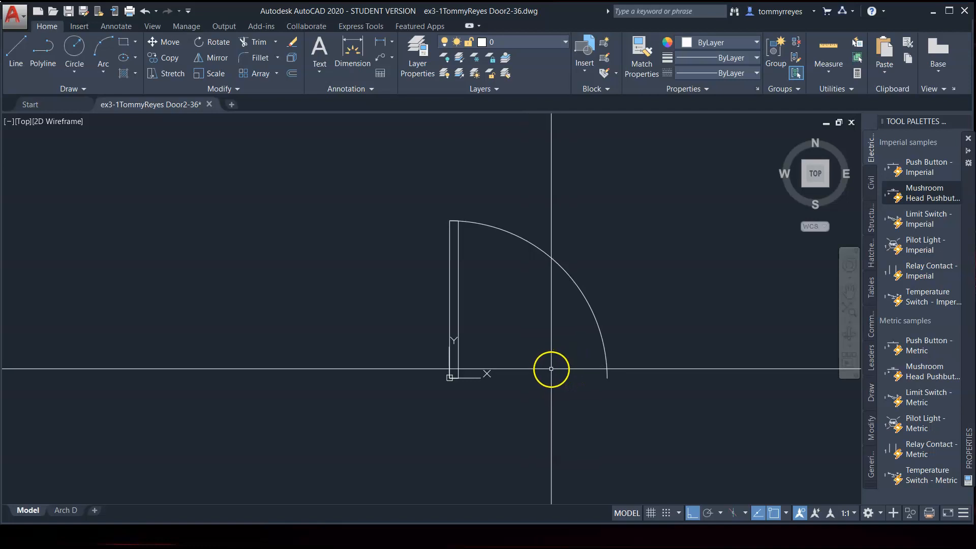
Mirror the 36-inch door and arc about a vertical line through the arc's lower end, keeping the source objects, and save the drawing.
{"action": "left_click", "coordinate": [626, 205]}
{"action": "left_click", "coordinate": [392, 279]}
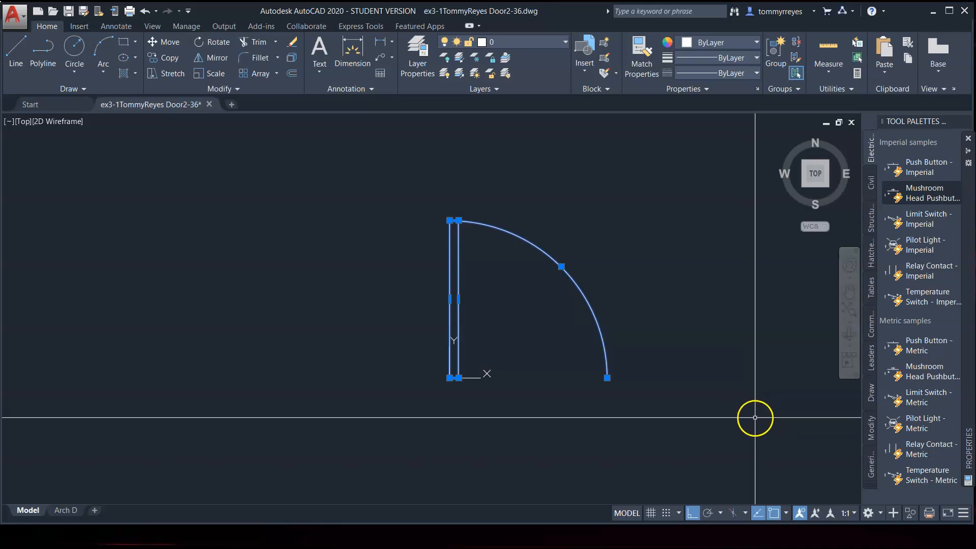
{"action": "type", "text": "MI"}
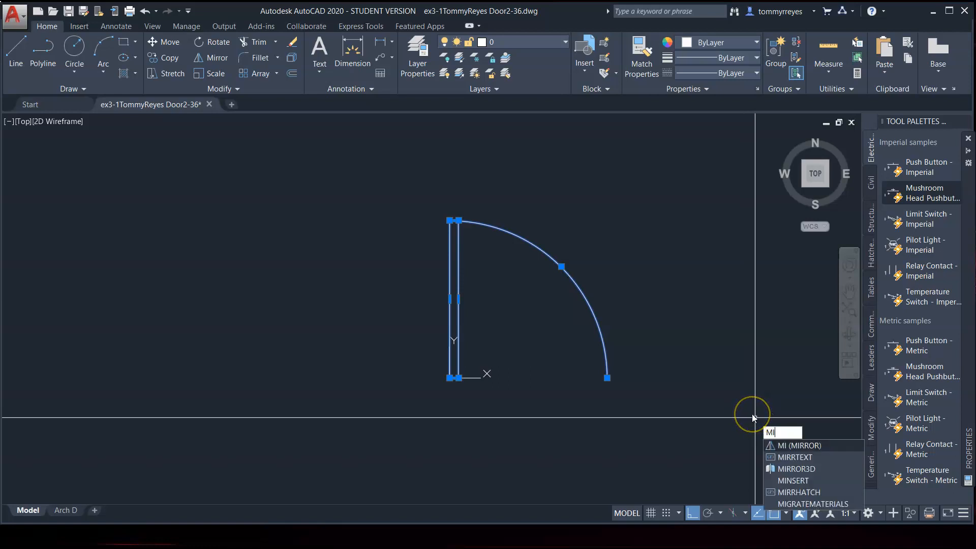
{"action": "key", "text": "Return"}
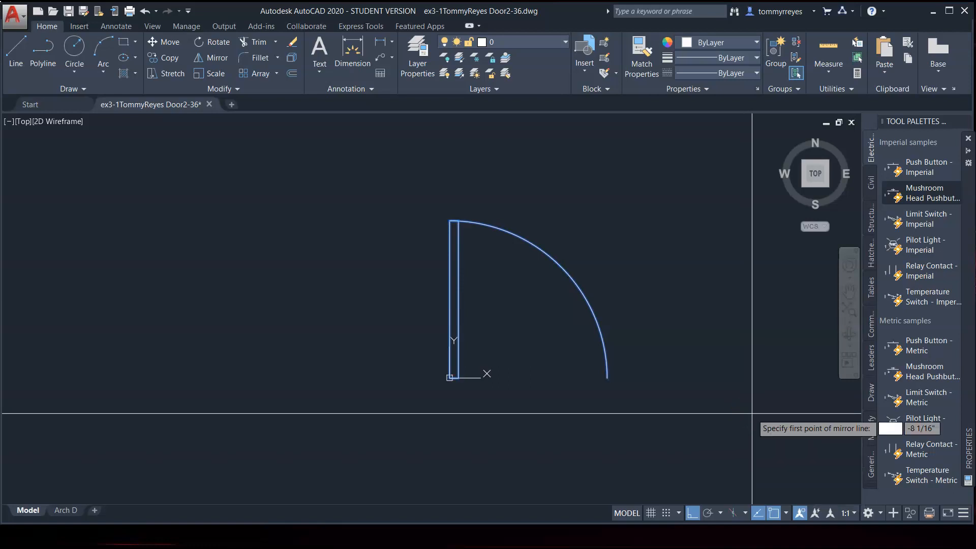
{"action": "left_click", "coordinate": [607, 378]}
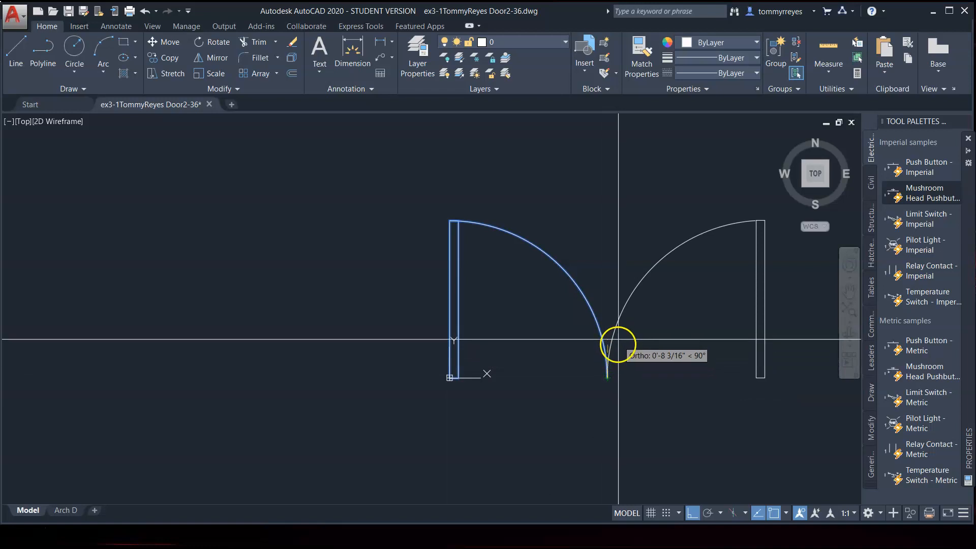
{"action": "left_click", "coordinate": [608, 220]}
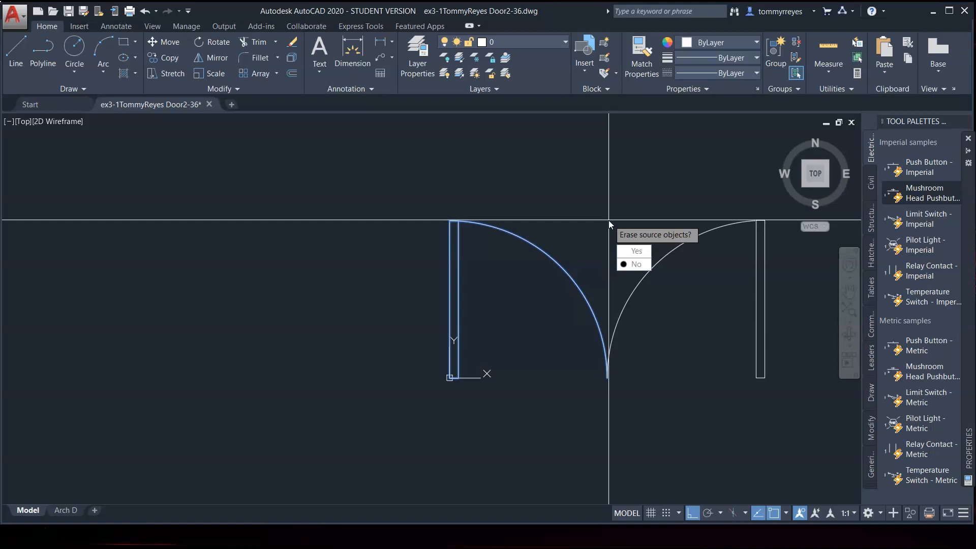
{"action": "type", "text": "n"}
{"action": "key", "text": "Return"}
{"action": "scroll", "coordinate": [545, 342], "scroll_direction": "down", "scroll_amount": 5}
{"action": "scroll", "coordinate": [567, 345], "scroll_direction": "up", "scroll_amount": 5}
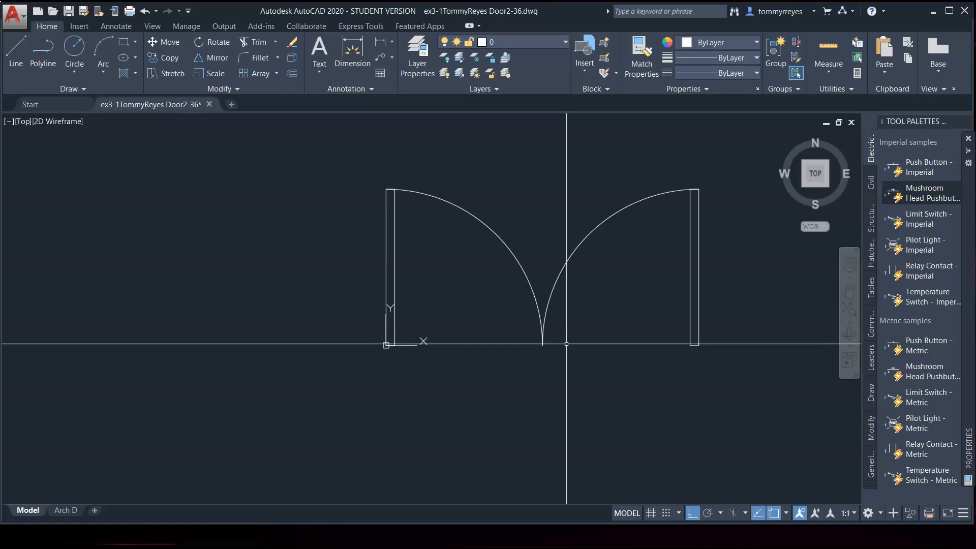
{"action": "key", "text": "ctrl+s"}
Save the drawing as a new file in the Assignments folder, replacing Door2-36 in its name with Clg-Fan-1.
{"action": "key", "text": "ctrl+shift+s"}
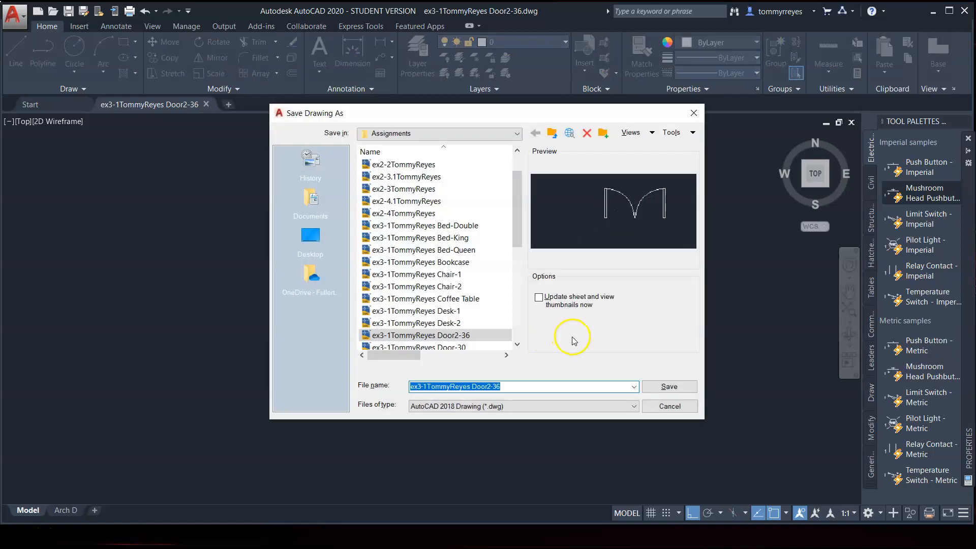
{"action": "left_click", "coordinate": [518, 387]}
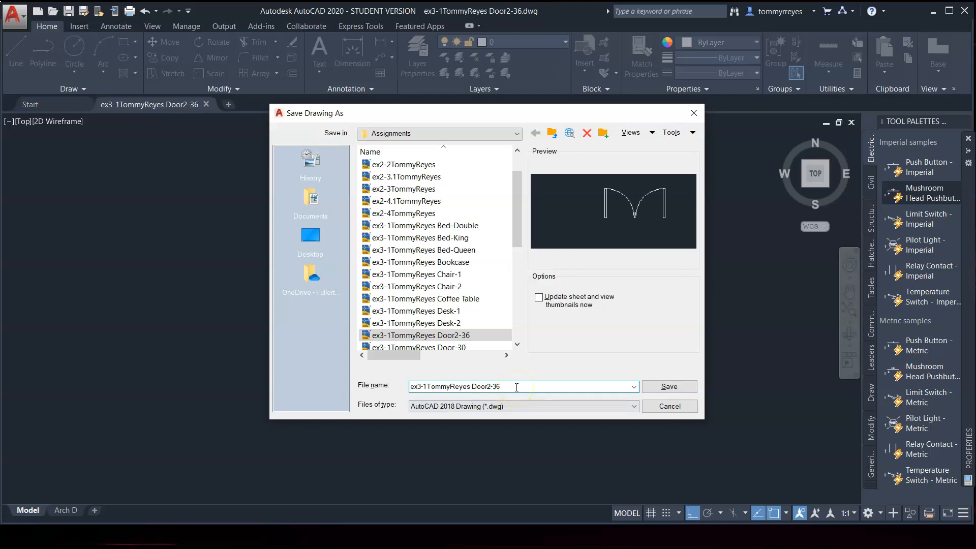
{"action": "key", "text": "BackSpace"}
{"action": "key", "text": "BackSpace"}
{"action": "key", "text": "BackSpace"}
{"action": "key", "text": "BackSpace"}
{"action": "key", "text": "BackSpace"}
{"action": "key", "text": "BackSpace"}
{"action": "key", "text": "BackSpace"}
{"action": "key", "text": "BackSpace"}
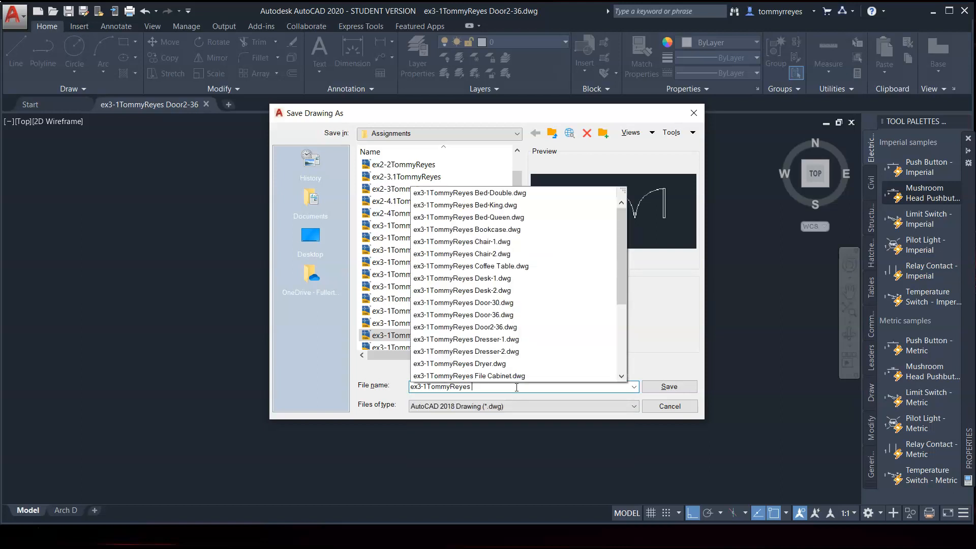
{"action": "type", "text": "Clg-Fn"}
{"action": "key", "text": "BackSpace"}
{"action": "type", "text": "an"}
{"action": "type", "text": "-1"}
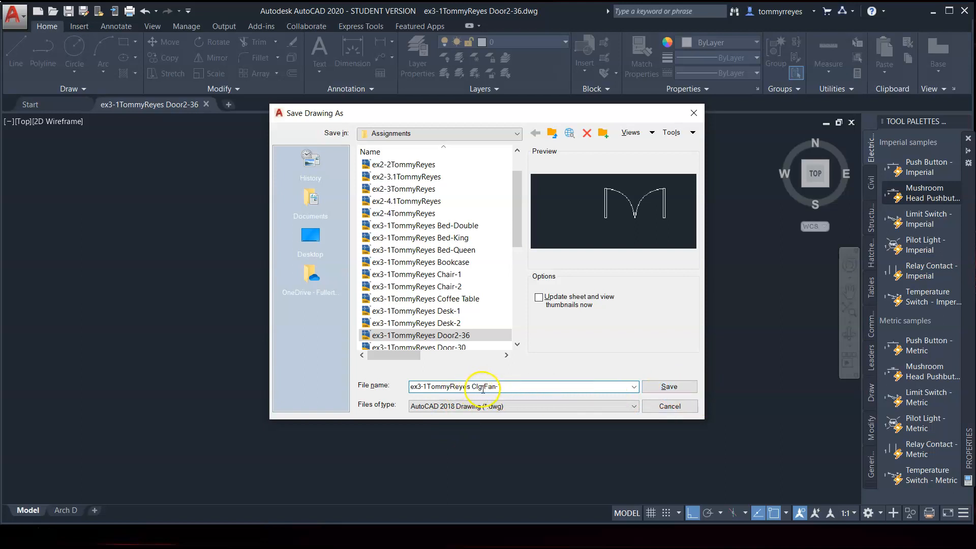
{"action": "key", "text": "BackSpace"}
{"action": "type", "text": "1"}
{"action": "left_click", "coordinate": [668, 390]}
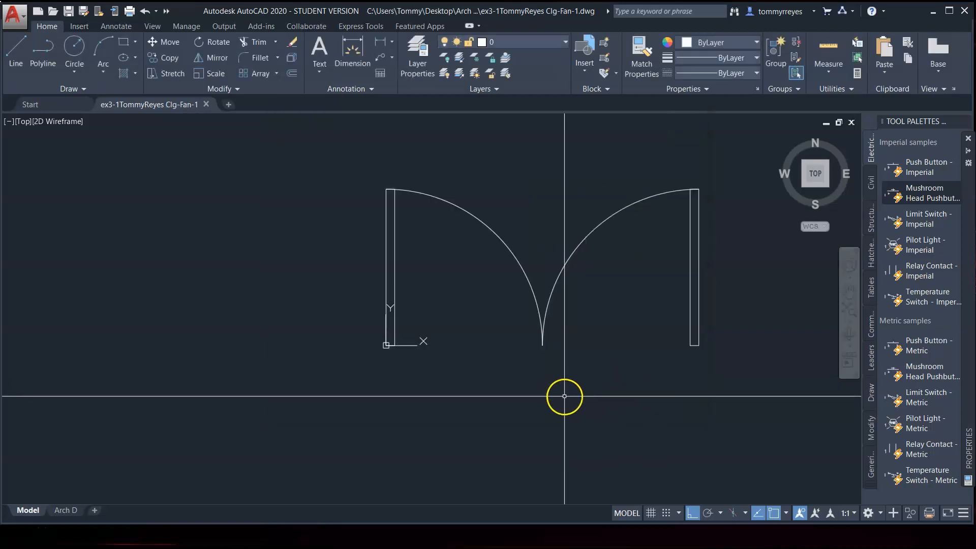
Delete both mirrored doors and their swing arcs from the Clg-Fan-1 drawing.
{"action": "scroll", "coordinate": [566, 391], "scroll_direction": "down", "scroll_amount": 2}
{"action": "left_click", "coordinate": [687, 249]}
{"action": "left_click", "coordinate": [433, 378]}
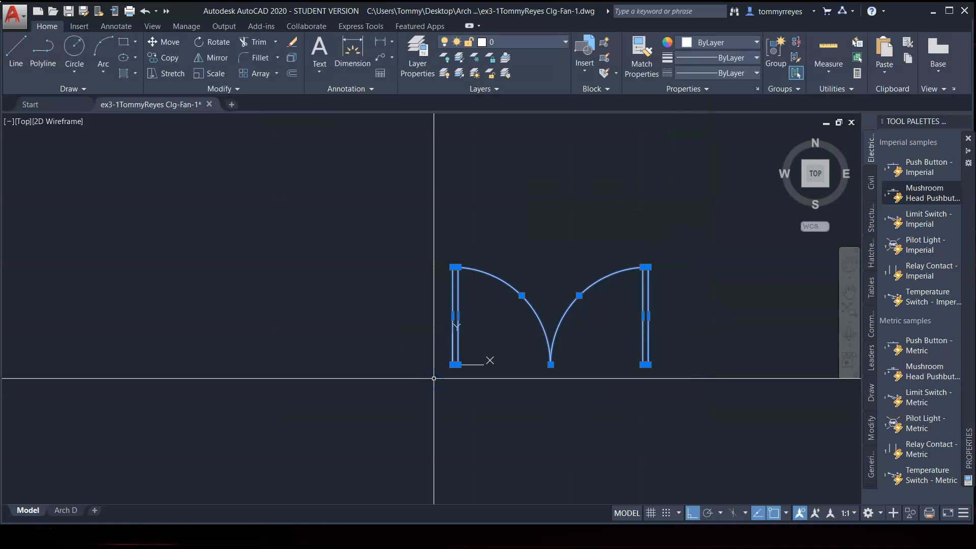
{"action": "key", "text": "Delete"}
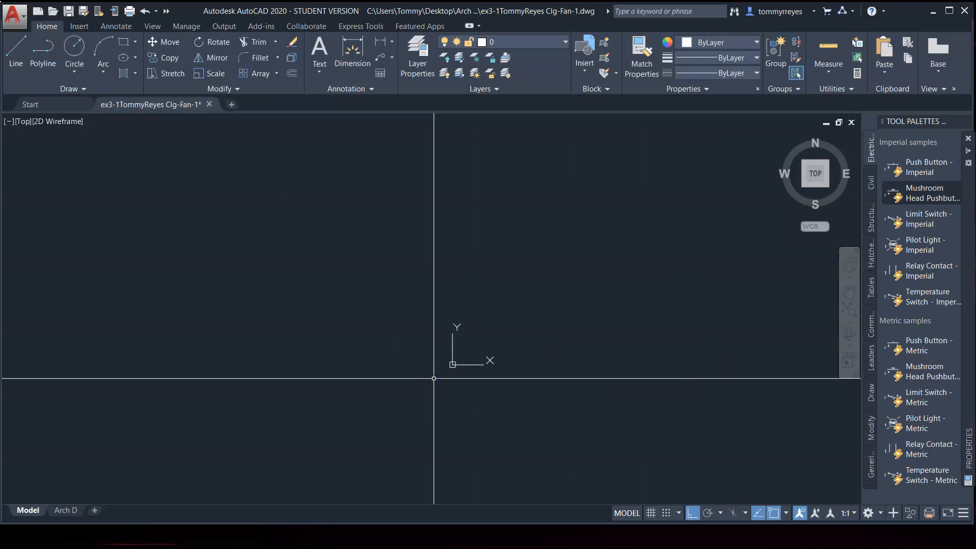
Draw a circle with a 4-inch radius centred at the origin 0,0 as the fan hub.
{"action": "left_click", "coordinate": [458, 358]}
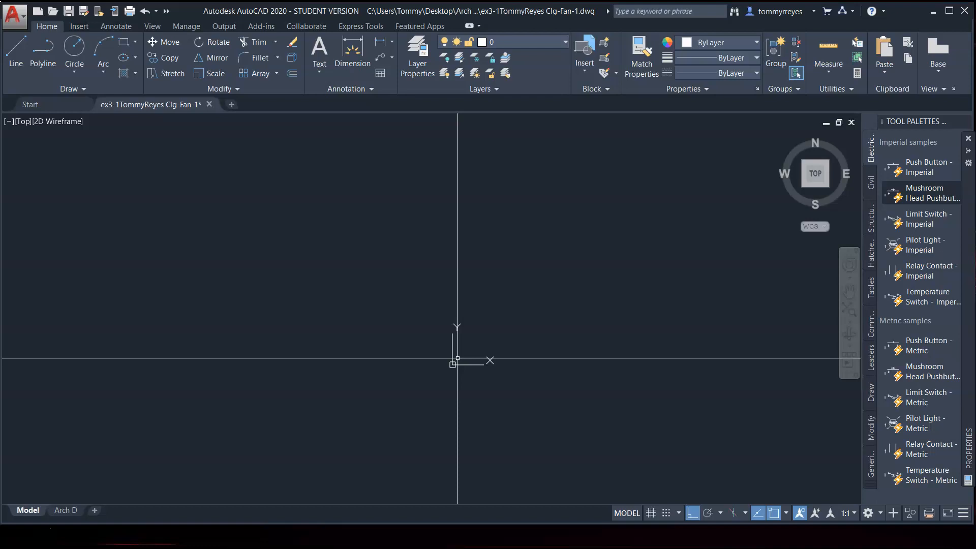
{"action": "type", "text": "c"}
{"action": "key", "text": "Return"}
{"action": "left_click", "coordinate": [467, 350]}
{"action": "type", "text": "0,0,"}
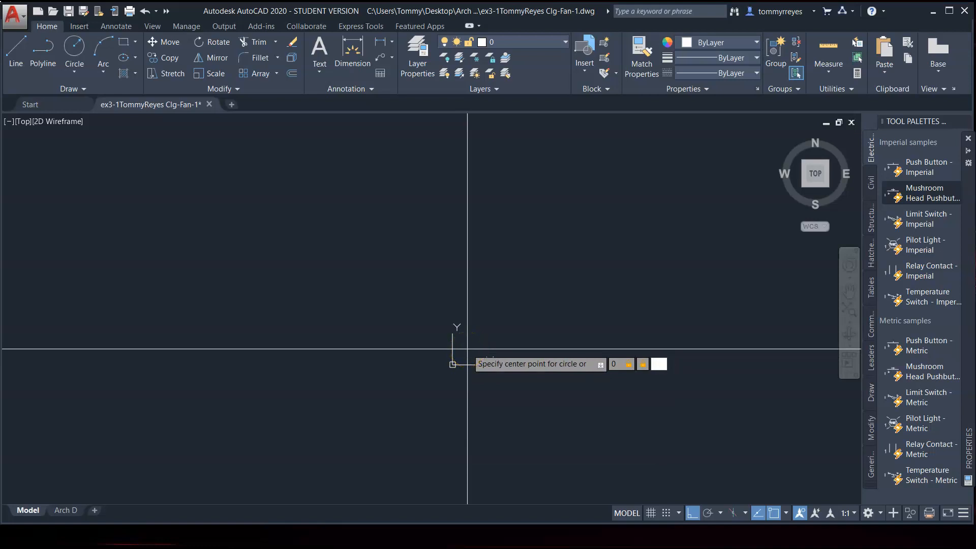
{"action": "key", "text": "Return"}
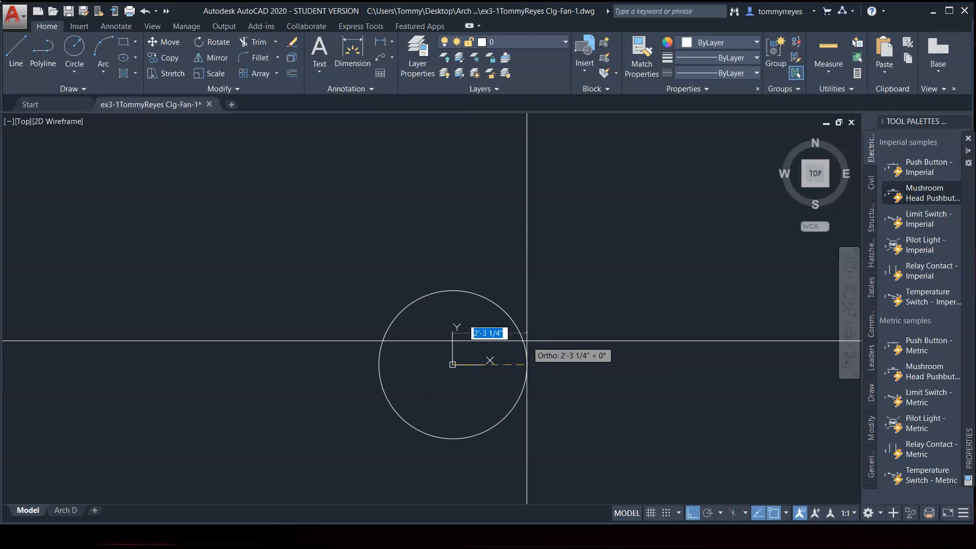
{"action": "type", "text": "4"}
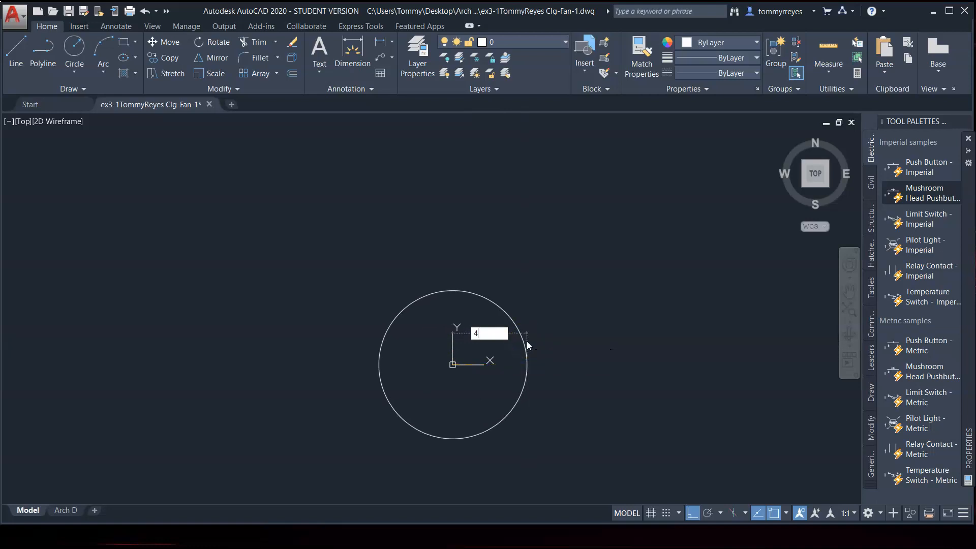
{"action": "key", "text": "Return"}
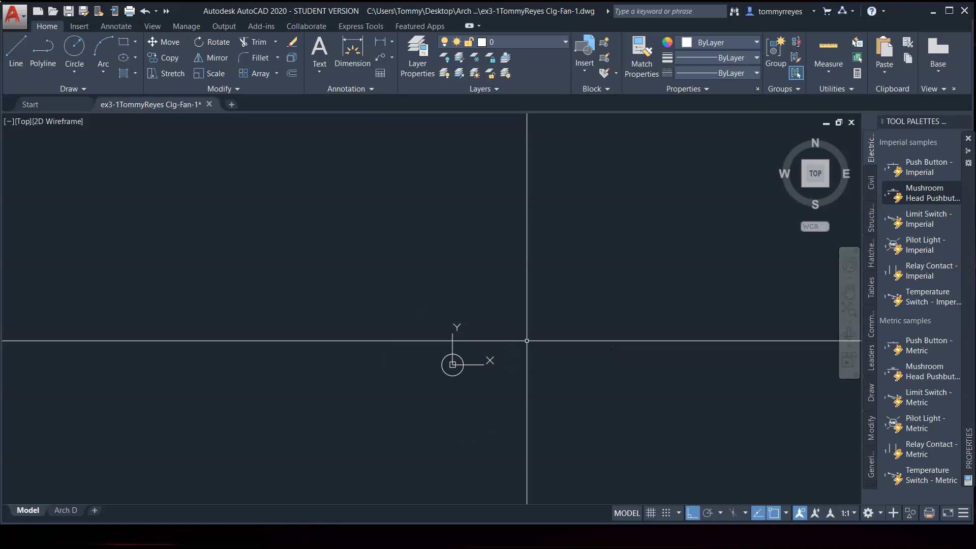
{"action": "left_click", "coordinate": [22, 526]}
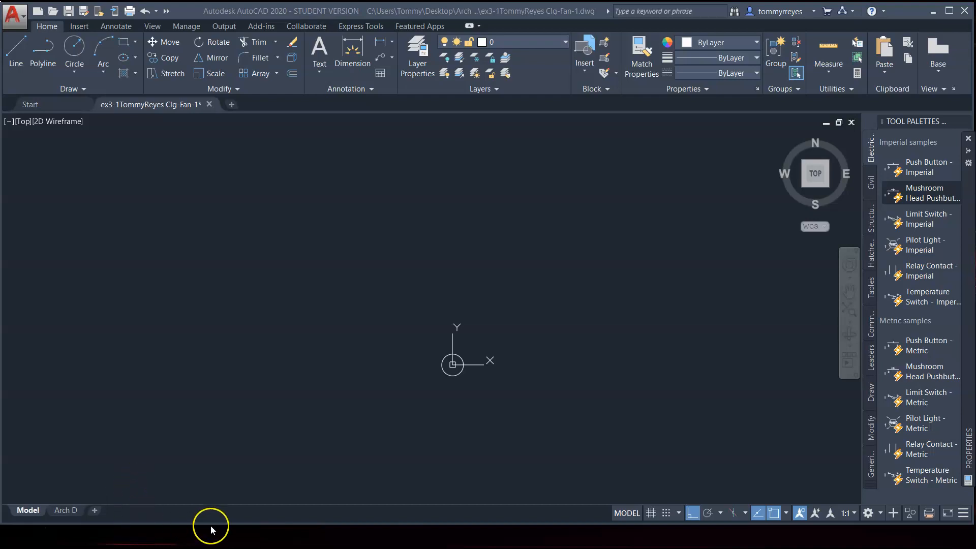
{"action": "left_click", "coordinate": [240, 511]}
{"action": "type", "text": "rec"}
{"action": "key", "text": "Return"}
{"action": "scroll", "coordinate": [448, 423], "scroll_direction": "up", "scroll_amount": 6}
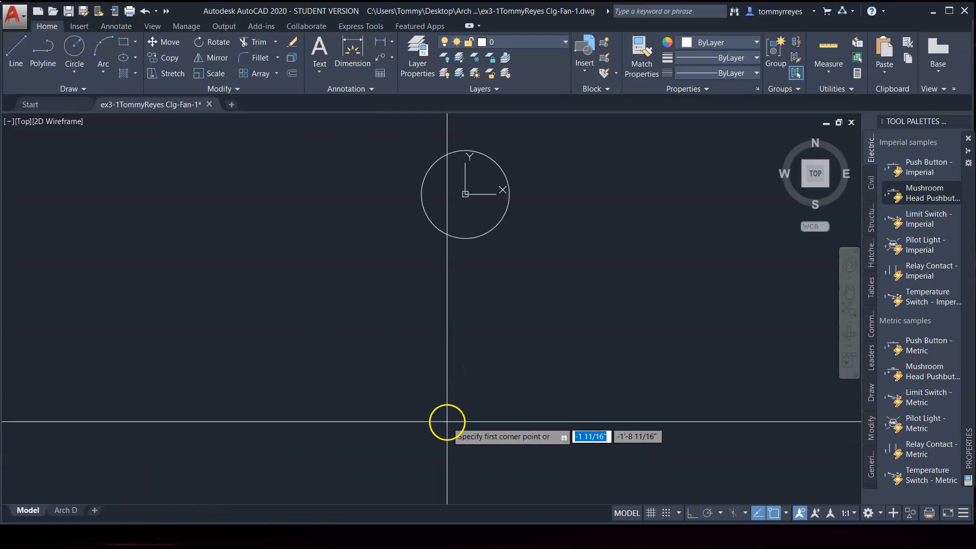
{"action": "left_click", "coordinate": [434, 320]}
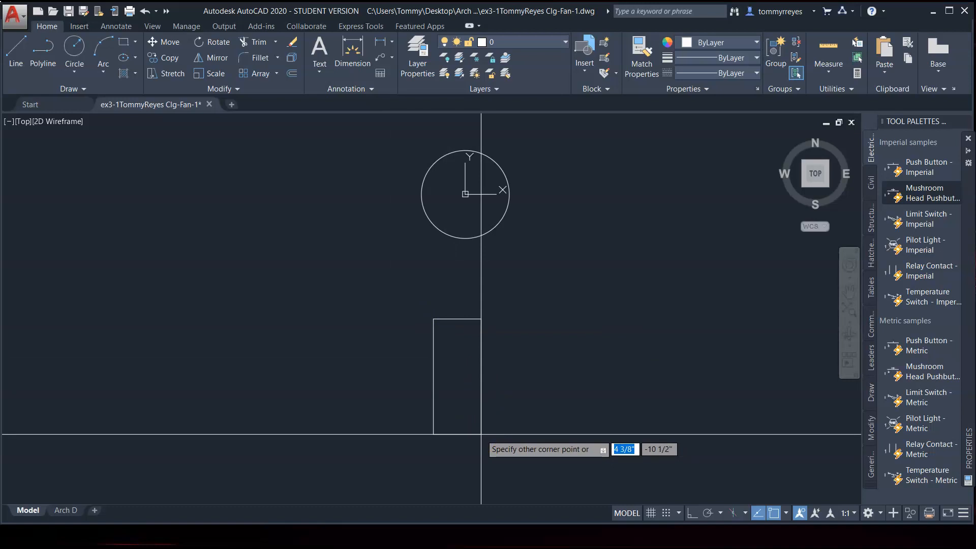
{"action": "key", "text": "Escape"}
Draw a rectangle 5 inches wide and 1'3" tall below the hub circle for the fan blade.
{"action": "key", "text": "F8"}
{"action": "type", "text": "RE"}
{"action": "key", "text": "space"}
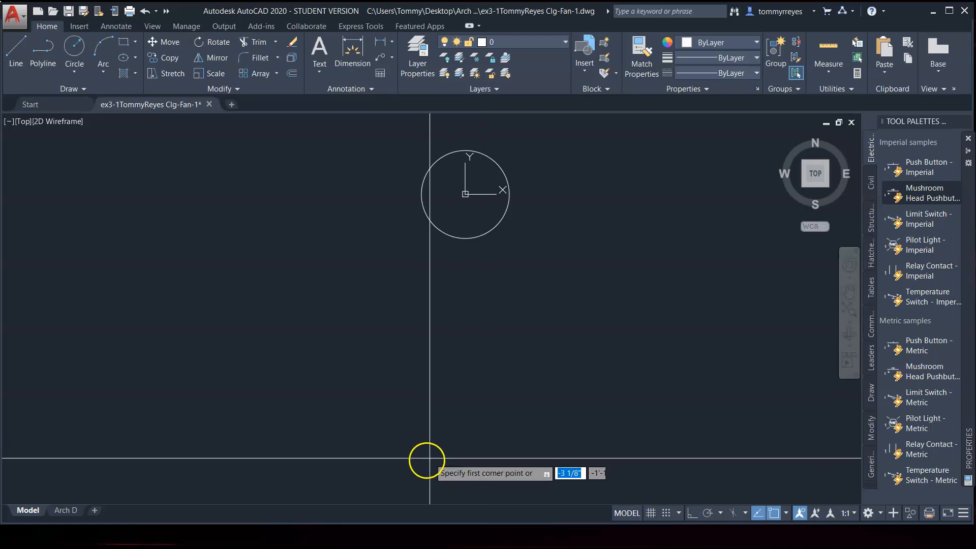
{"action": "left_click", "coordinate": [431, 480]}
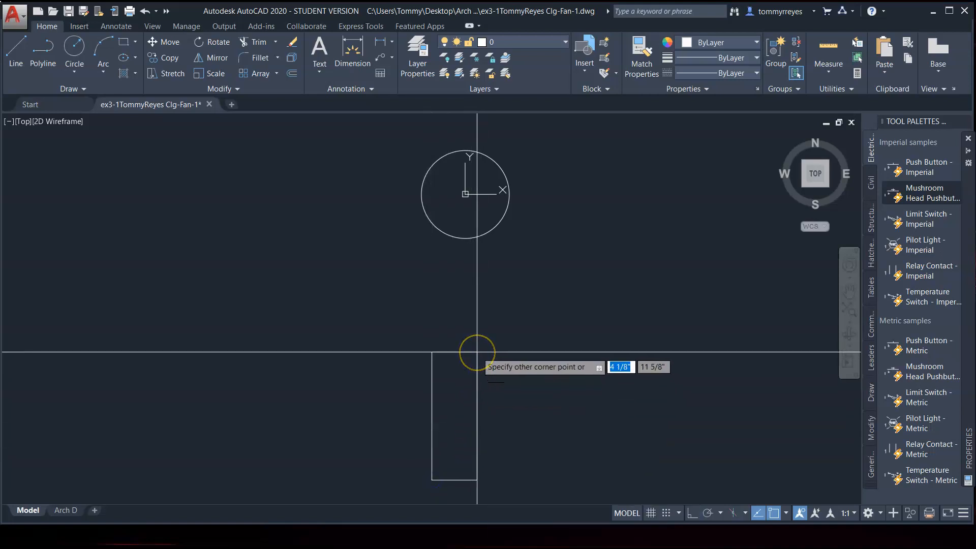
{"action": "type", "text": "5"}
{"action": "key", "text": "Tab"}
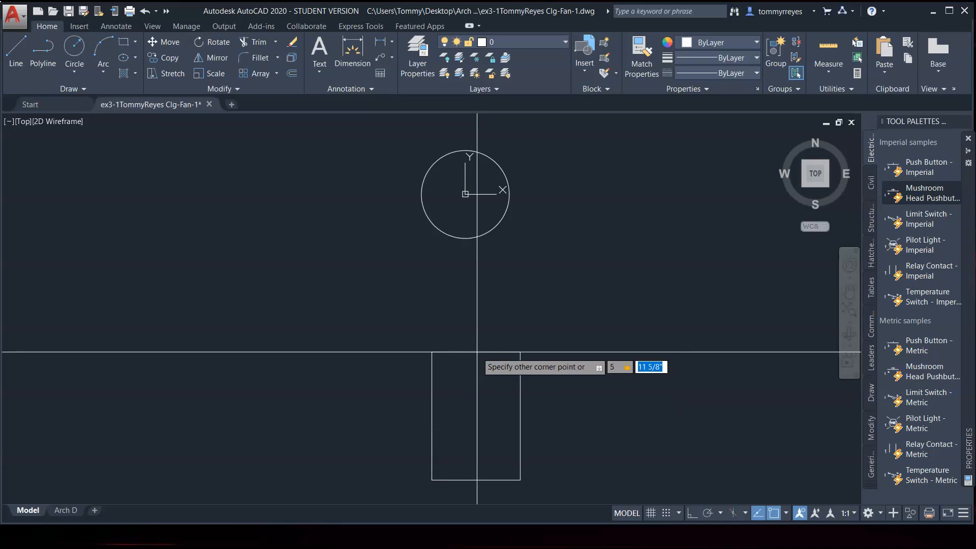
{"action": "type", "text": "1'3"}
{"action": "key", "text": "Return"}
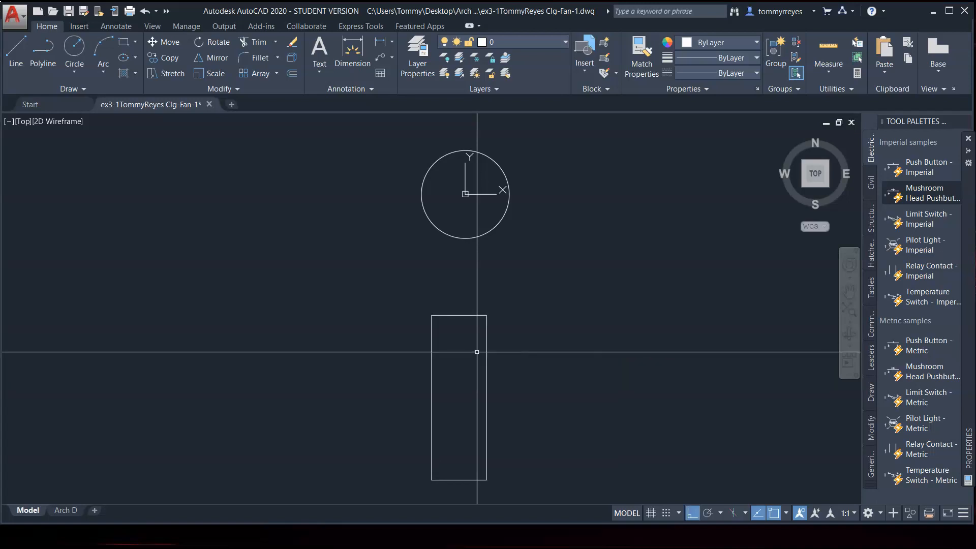
{"action": "left_click", "coordinate": [497, 371]}
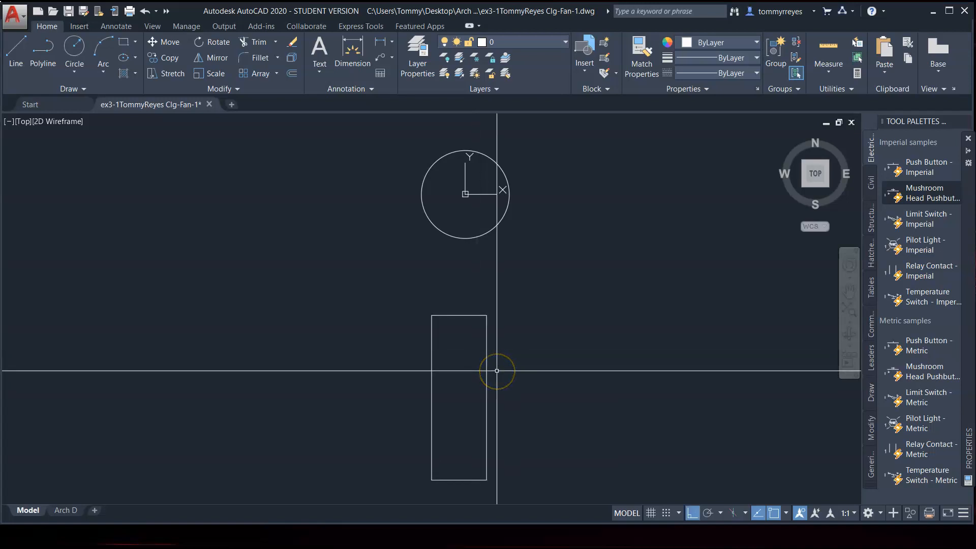
{"action": "left_click", "coordinate": [445, 340]}
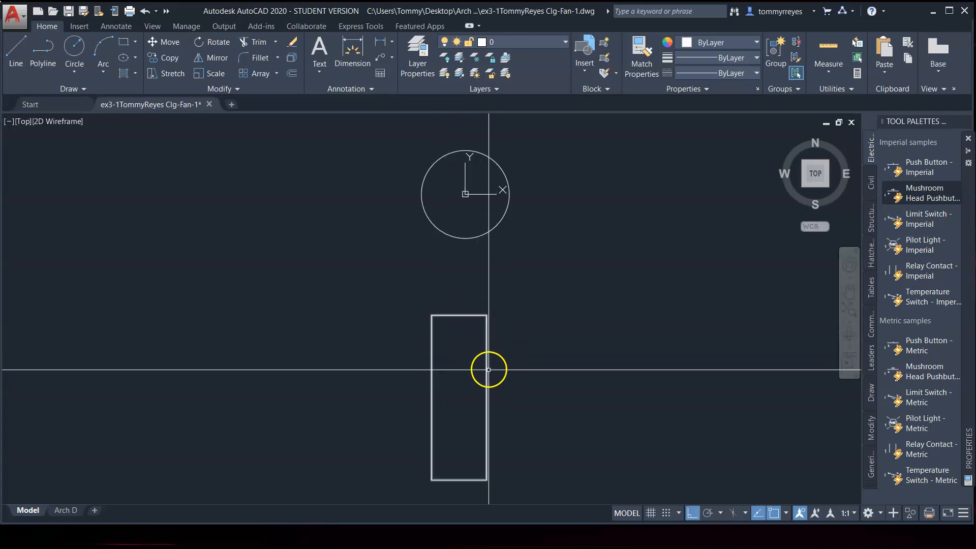
Draw a circle centred on the midpoint of the rectangle's lower edge, with its radius reaching the lower corner.
{"action": "type", "text": "c"}
{"action": "key", "text": "Return"}
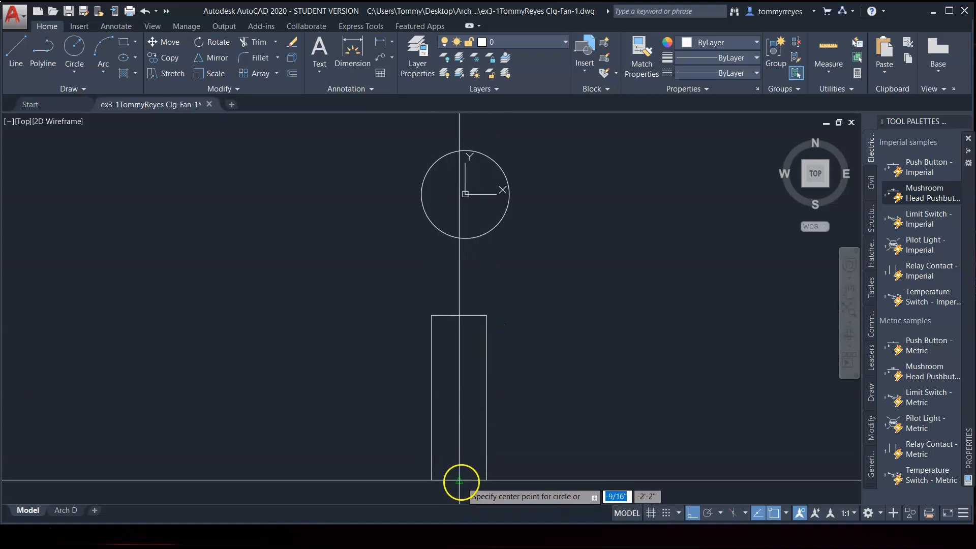
{"action": "left_click", "coordinate": [459, 480]}
{"action": "left_click", "coordinate": [486, 479]}
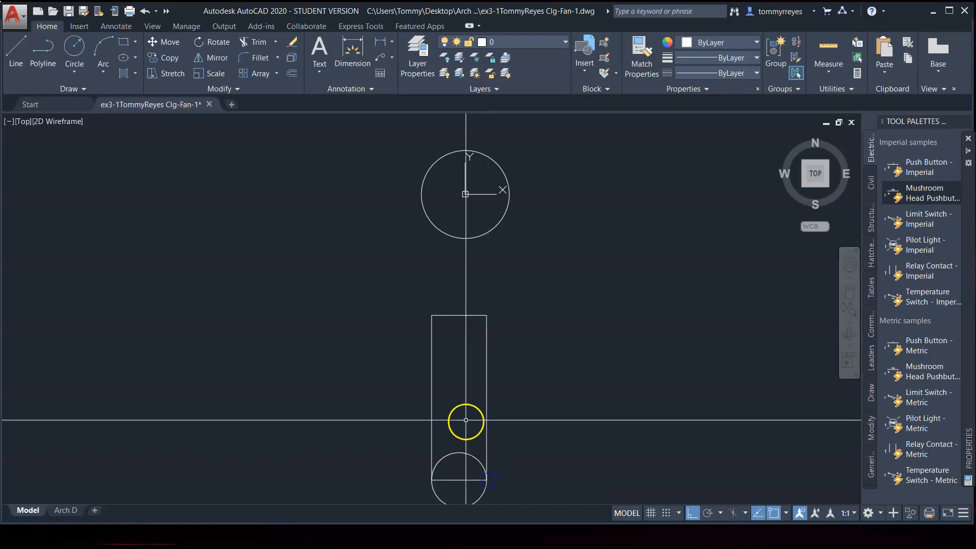
{"action": "left_click", "coordinate": [460, 452]}
{"action": "scroll", "coordinate": [453, 381], "scroll_direction": "down", "scroll_amount": 2}
{"action": "scroll", "coordinate": [471, 401], "scroll_direction": "up", "scroll_amount": 8}
{"action": "scroll", "coordinate": [475, 394], "scroll_direction": "down", "scroll_amount": 8}
{"action": "scroll", "coordinate": [483, 407], "scroll_direction": "up", "scroll_amount": 3}
{"action": "key", "text": "Escape"}
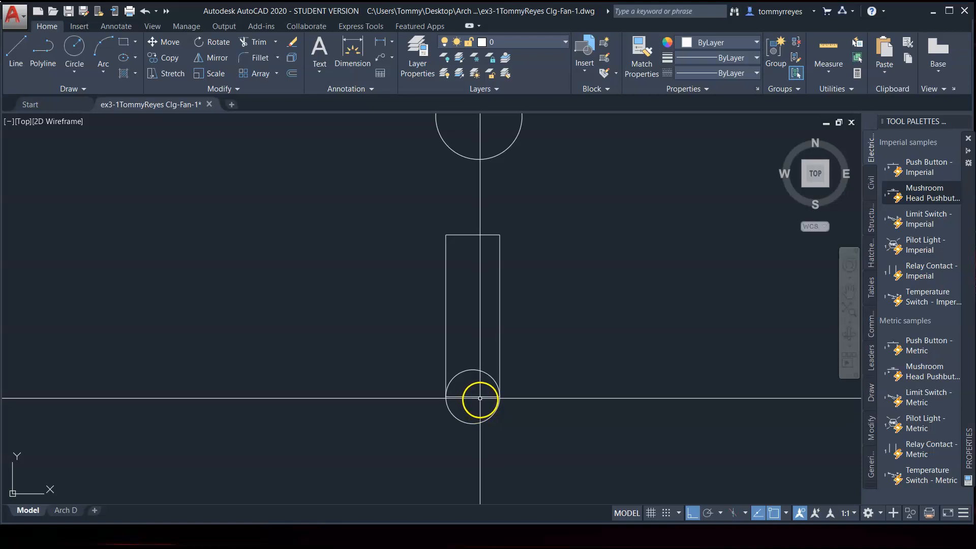
Trim away the half of the small circle below the rectangle, using the lower edge as the cutting edge.
{"action": "type", "text": "tr"}
{"action": "key", "text": "Return"}
{"action": "left_click", "coordinate": [476, 397]}
{"action": "key", "text": "Return"}
{"action": "left_click", "coordinate": [473, 422]}
{"action": "key", "text": "Return"}
Move the half-circle arc by its top point up to the midpoint of the rectangle's upper edge.
{"action": "left_click", "coordinate": [475, 364]}
{"action": "left_click", "coordinate": [472, 374]}
{"action": "type", "text": "m"}
{"action": "key", "text": "Return"}
{"action": "left_click", "coordinate": [473, 370]}
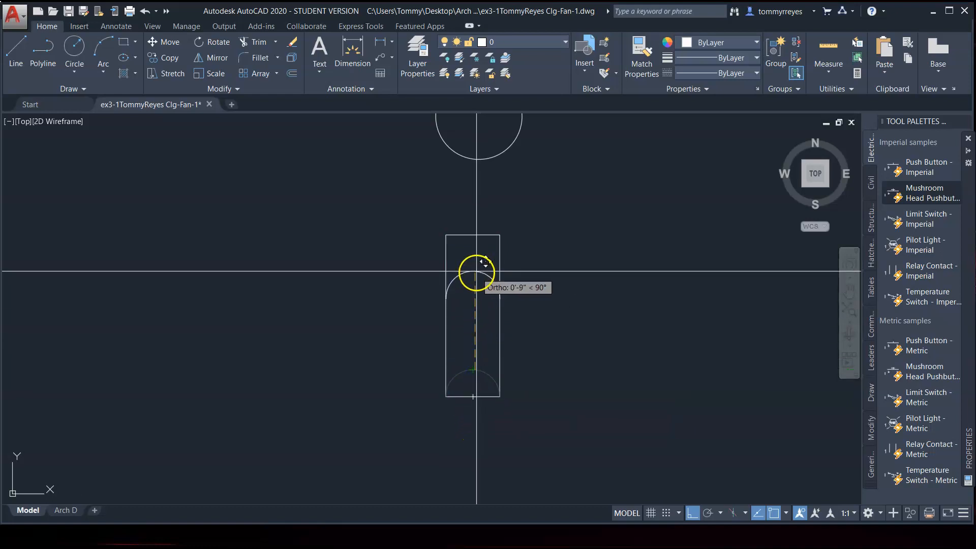
{"action": "left_click", "coordinate": [472, 235]}
{"action": "scroll", "coordinate": [502, 224], "scroll_direction": "up", "scroll_amount": 2}
{"action": "left_click", "coordinate": [485, 251]}
{"action": "key", "text": "Escape"}
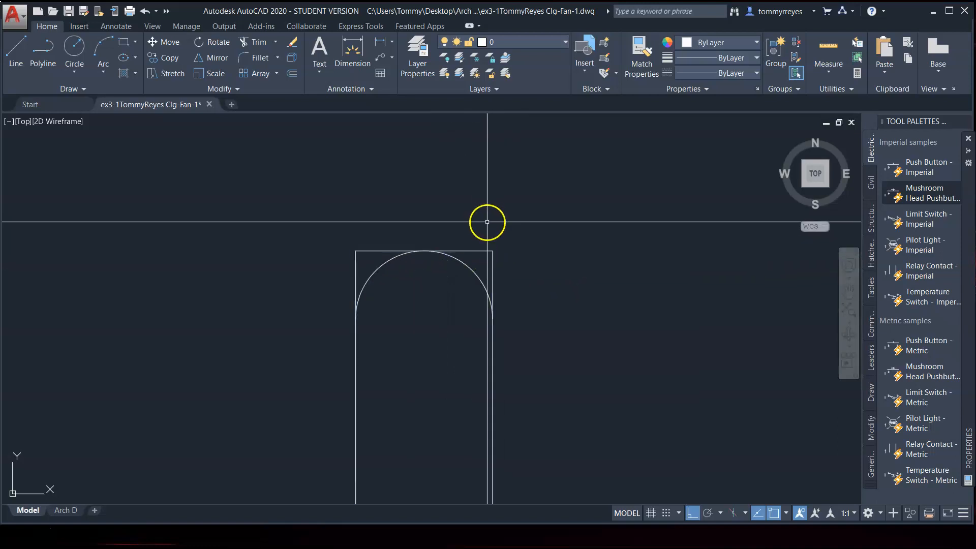
Trim the rectangle's square upper corners outside the arc to leave a rounded blade end.
{"action": "type", "text": "tr"}
{"action": "key", "text": "Return"}
{"action": "left_click", "coordinate": [460, 261]}
{"action": "key", "text": "Return"}
{"action": "left_click", "coordinate": [468, 251]}
{"action": "left_click", "coordinate": [402, 245]}
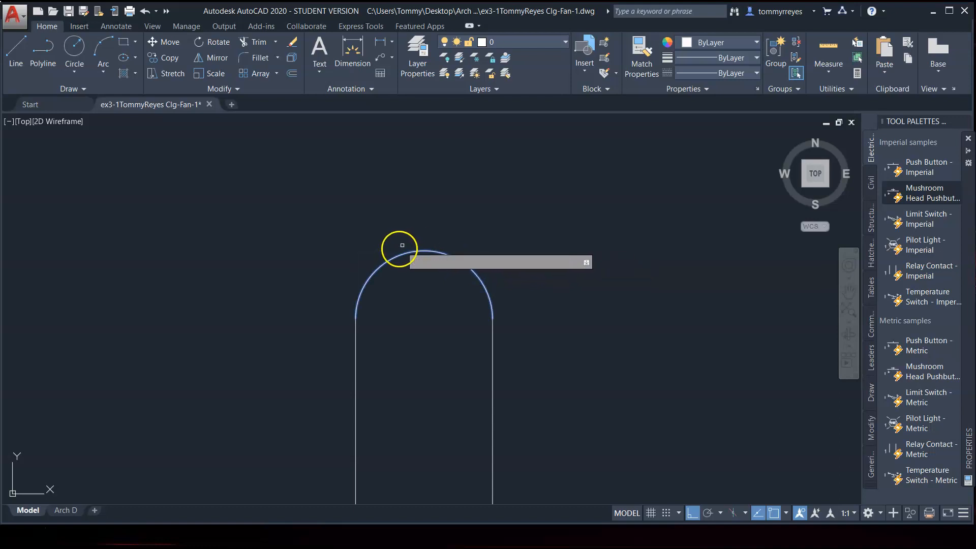
{"action": "scroll", "coordinate": [478, 221], "scroll_direction": "down", "scroll_amount": 3}
{"action": "key", "text": "Escape"}
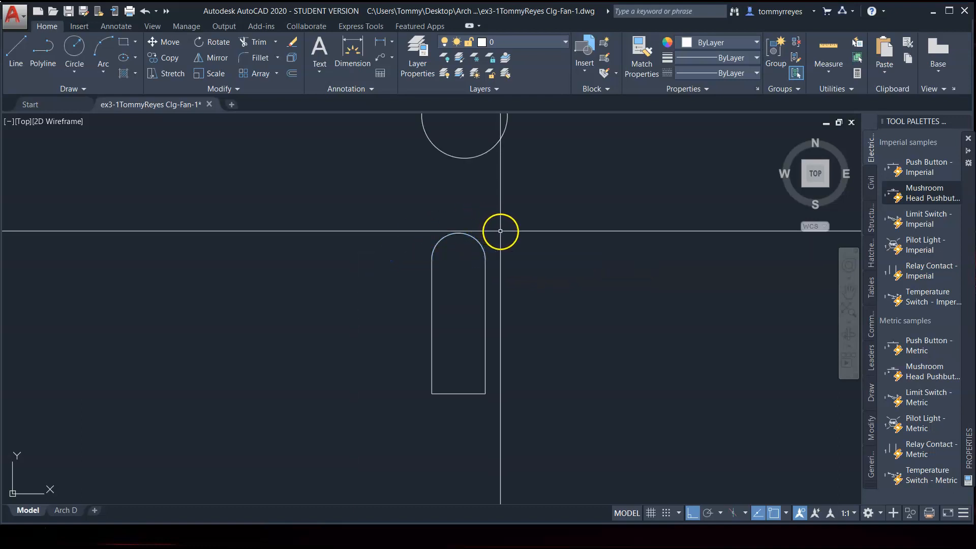
Move the whole blade by the top of its arc onto the lowest point of the hub circle.
{"action": "left_click", "coordinate": [508, 216]}
{"action": "left_click", "coordinate": [406, 417]}
{"action": "type", "text": "m"}
{"action": "key", "text": "Return"}
{"action": "scroll", "coordinate": [467, 223], "scroll_direction": "up", "scroll_amount": 2}
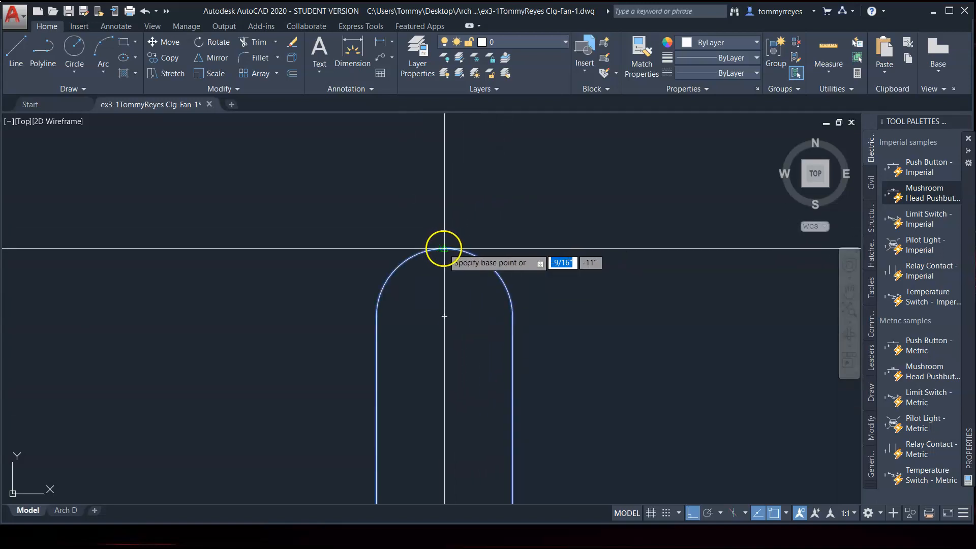
{"action": "left_click", "coordinate": [444, 248]}
{"action": "scroll", "coordinate": [447, 349], "scroll_direction": "down", "scroll_amount": 6}
{"action": "left_click", "coordinate": [448, 285]}
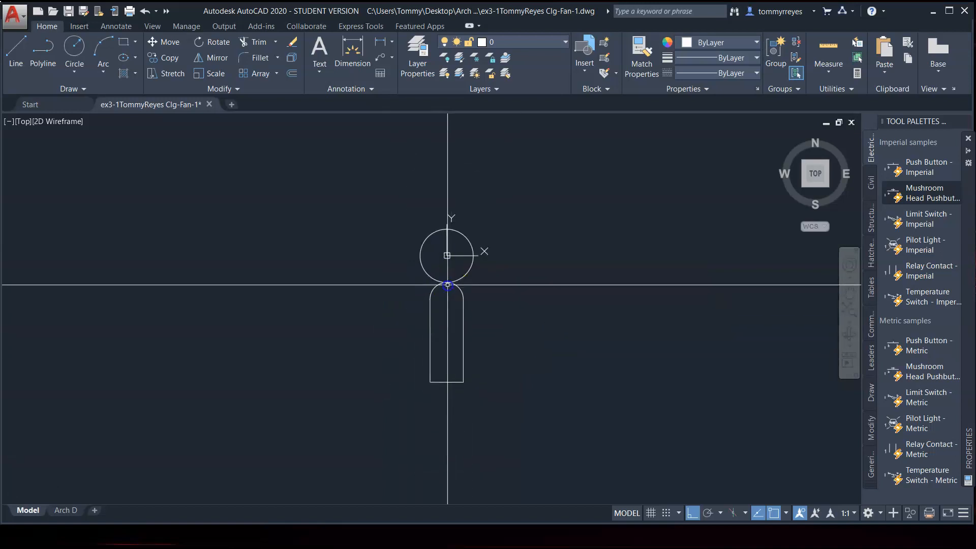
Move the blade straight down about 1 inch to leave a gap below the hub circle.
{"action": "left_click", "coordinate": [481, 283]}
{"action": "left_click", "coordinate": [415, 413]}
{"action": "type", "text": "m"}
{"action": "key", "text": "Return"}
{"action": "left_click", "coordinate": [551, 326]}
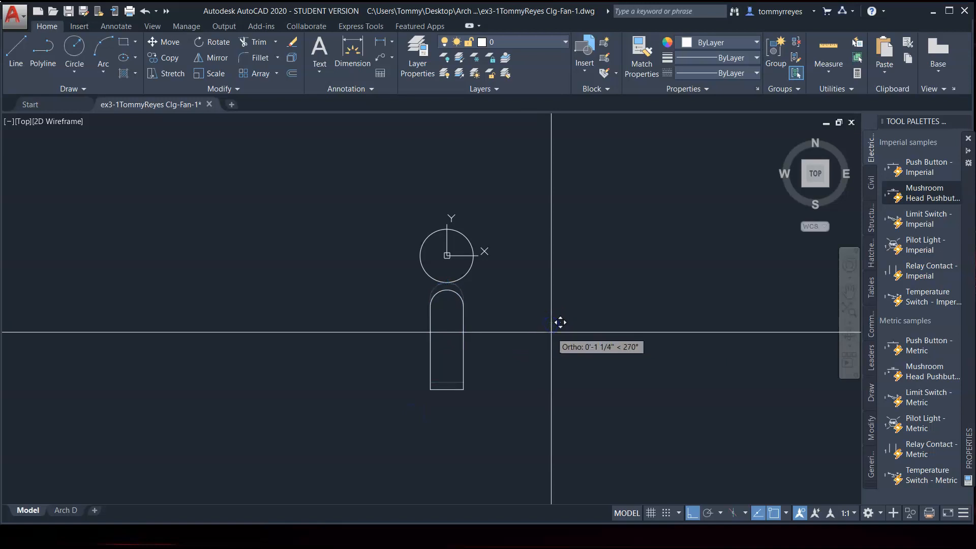
{"action": "left_click", "coordinate": [551, 331]}
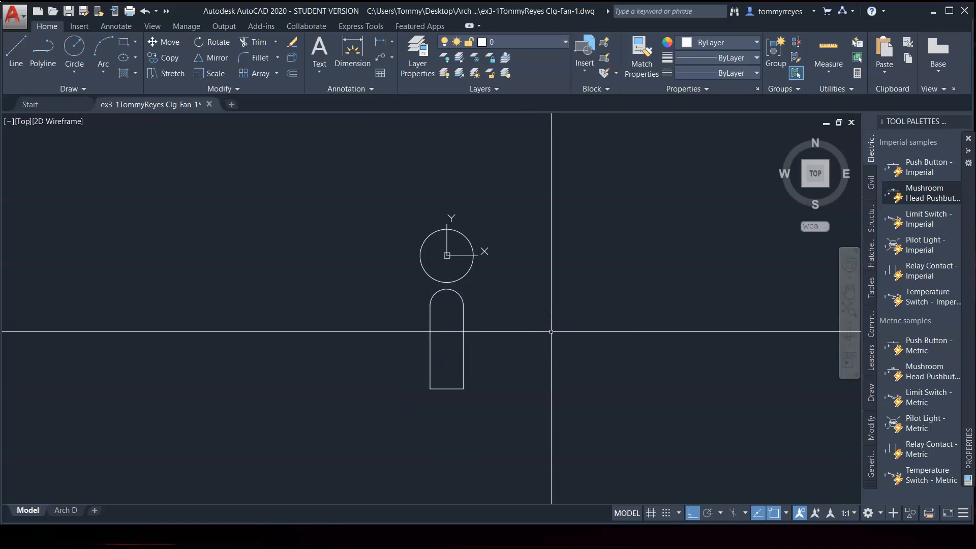
Create a polar array of the blade around the centre of the hub circle.
{"action": "left_click", "coordinate": [18, 526]}
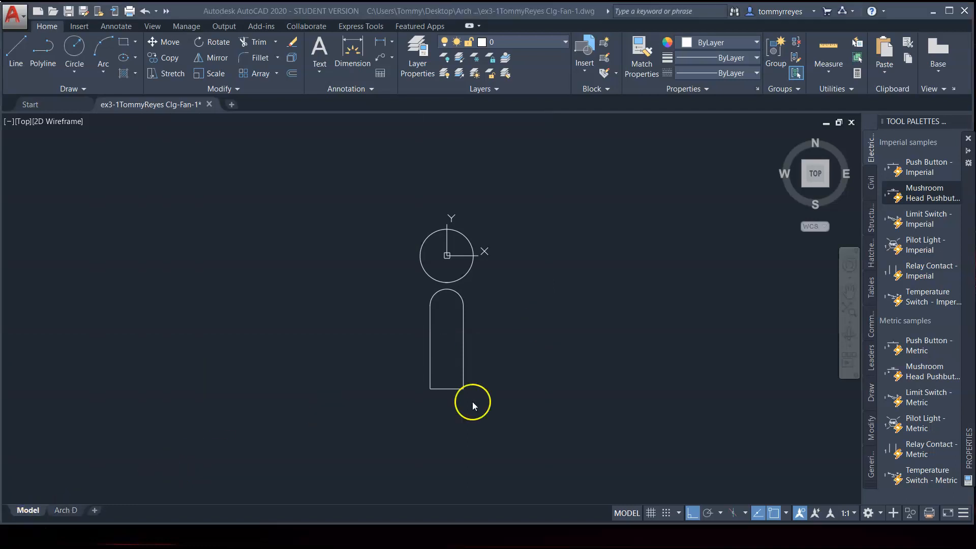
{"action": "left_click", "coordinate": [446, 412]}
{"action": "type", "text": "ar"}
{"action": "key", "text": "Return"}
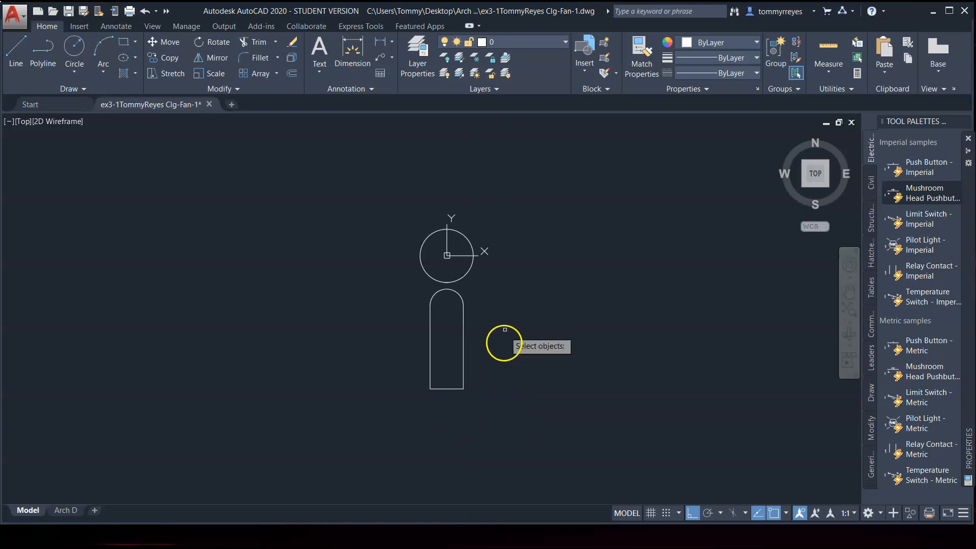
{"action": "left_click_drag", "start_coordinate": [489, 288], "coordinate": [409, 397]}
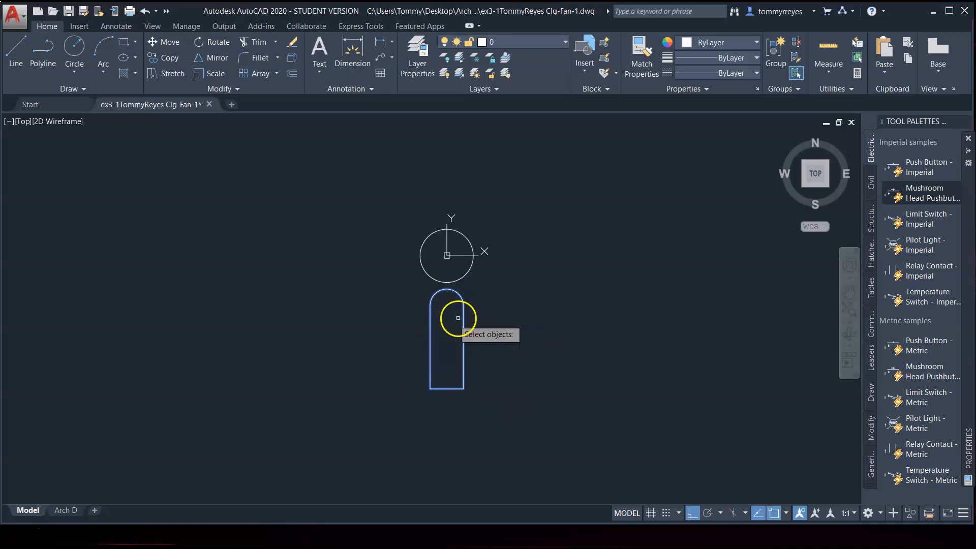
{"action": "key", "text": "Return"}
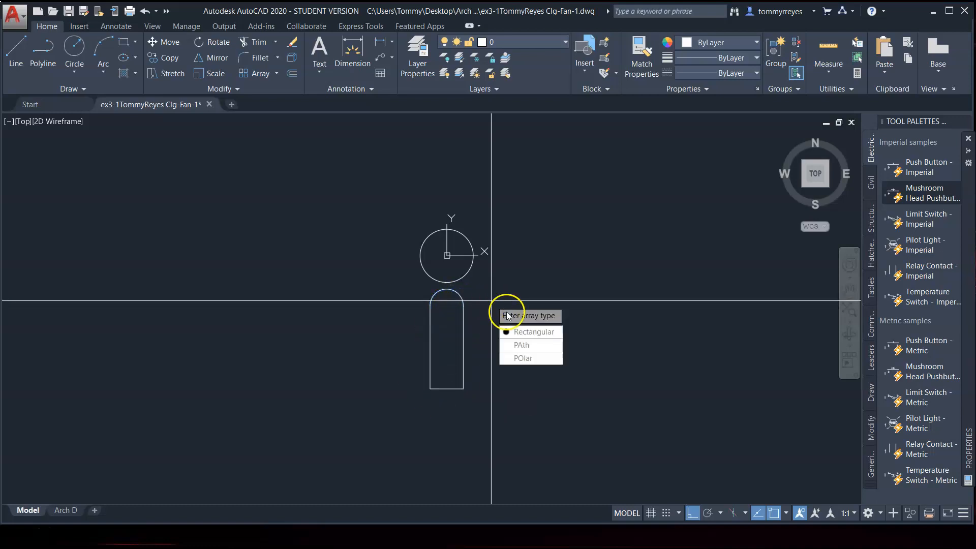
{"action": "left_click", "coordinate": [521, 359]}
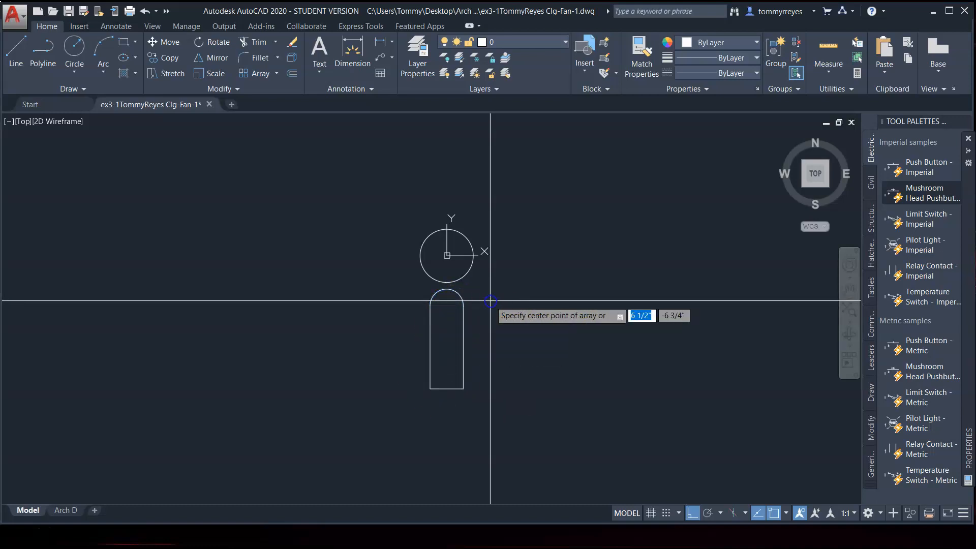
{"action": "left_click", "coordinate": [446, 256]}
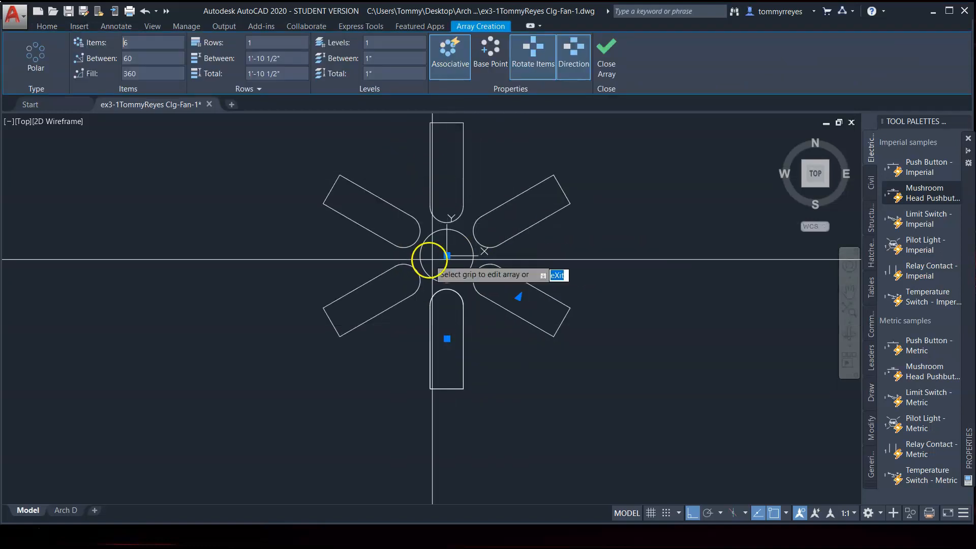
Set the polar array to 4 items and finish the array.
{"action": "left_click", "coordinate": [128, 42]}
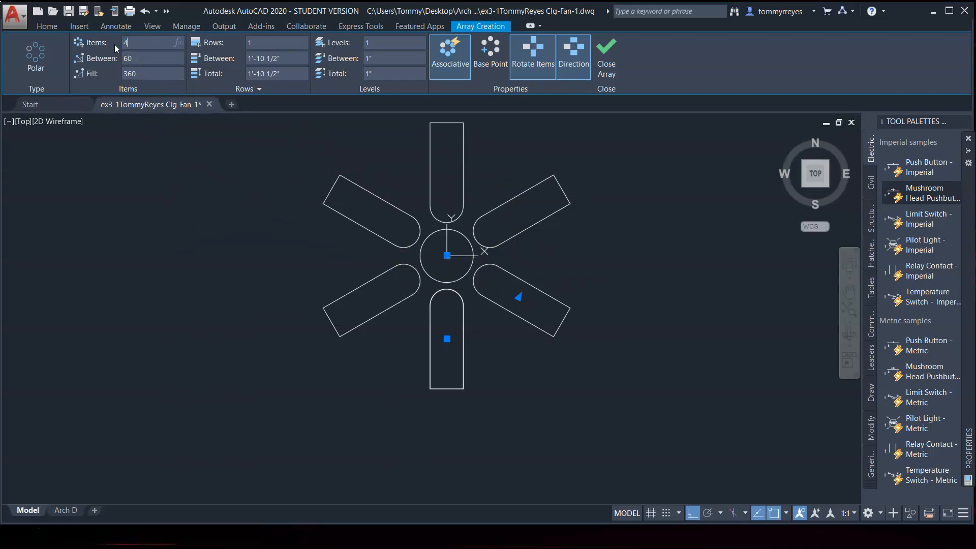
{"action": "type", "text": "4"}
{"action": "key", "text": "Return"}
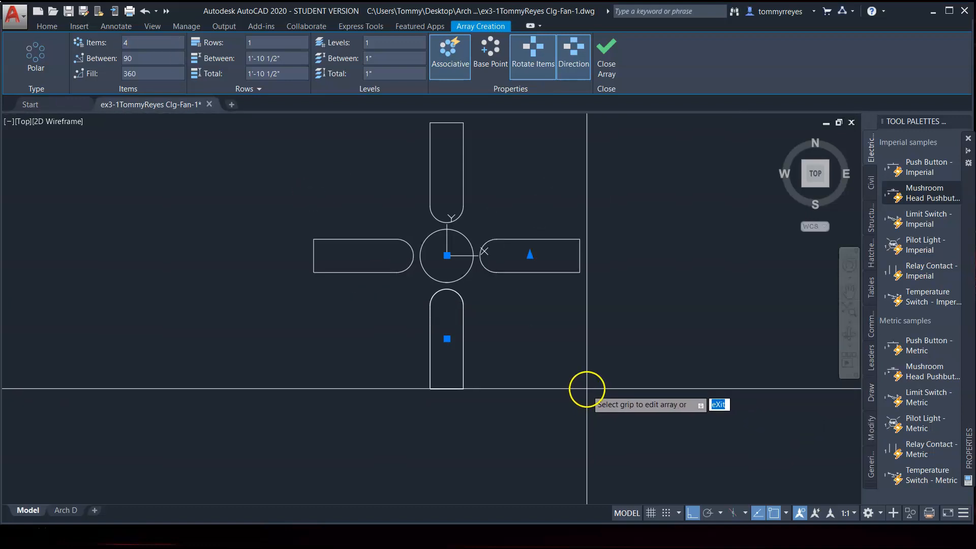
{"action": "left_click", "coordinate": [608, 49]}
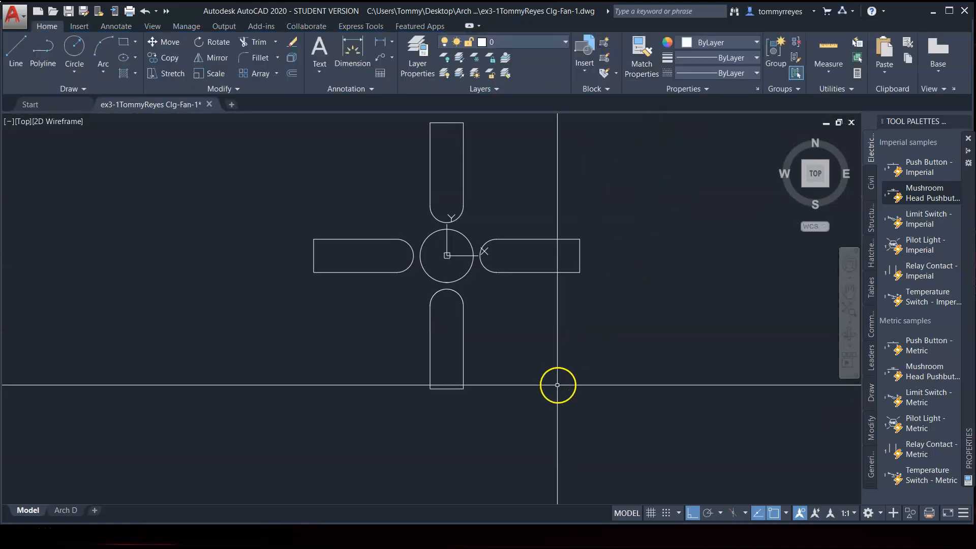
{"action": "scroll", "coordinate": [558, 385], "scroll_direction": "down", "scroll_amount": 1}
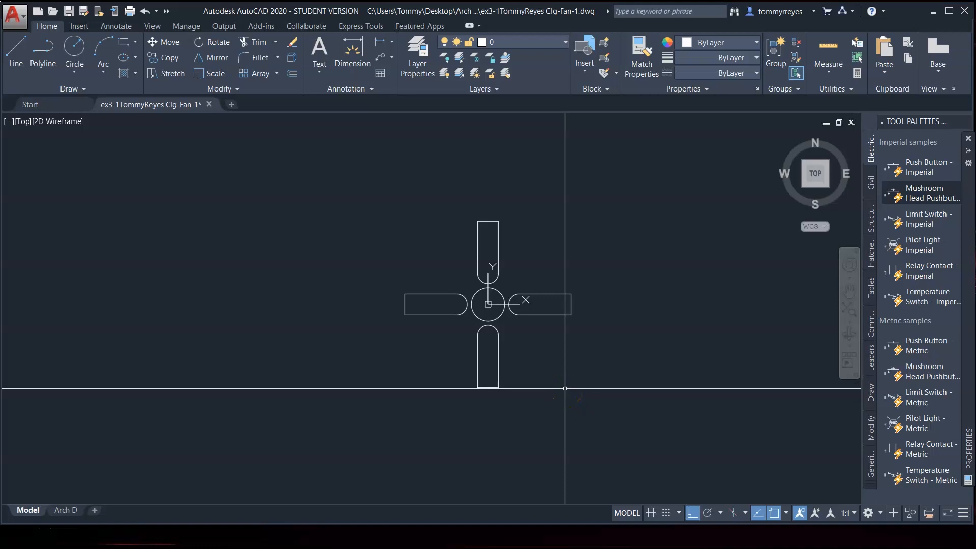
Save the four-blade fan drawing, then save a copy with the file name ending changed to Clg-Fan-2.
{"action": "key", "text": "ctrl+s"}
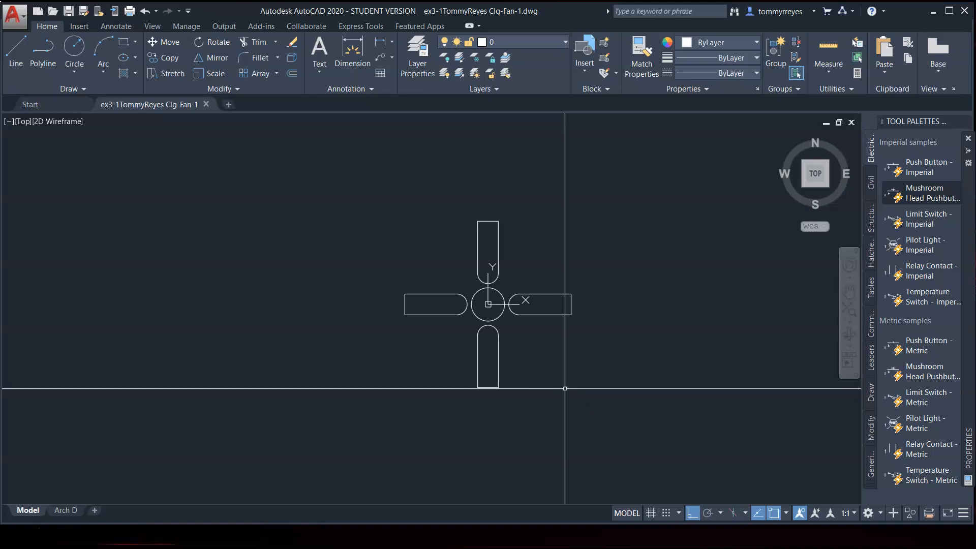
{"action": "key", "text": "ctrl+shift+s"}
{"action": "left_click", "coordinate": [514, 388]}
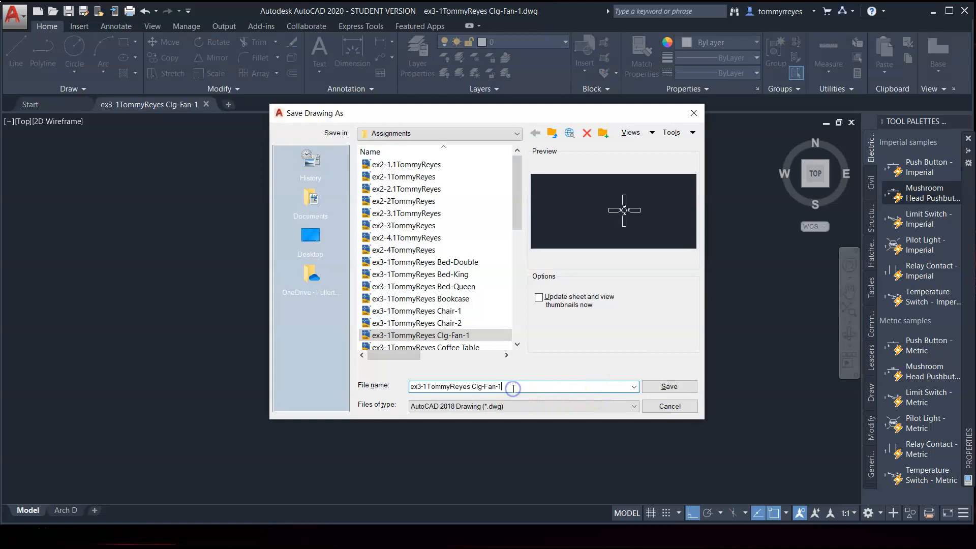
{"action": "key", "text": "BackSpace"}
{"action": "type", "text": "2"}
{"action": "left_click", "coordinate": [652, 387]}
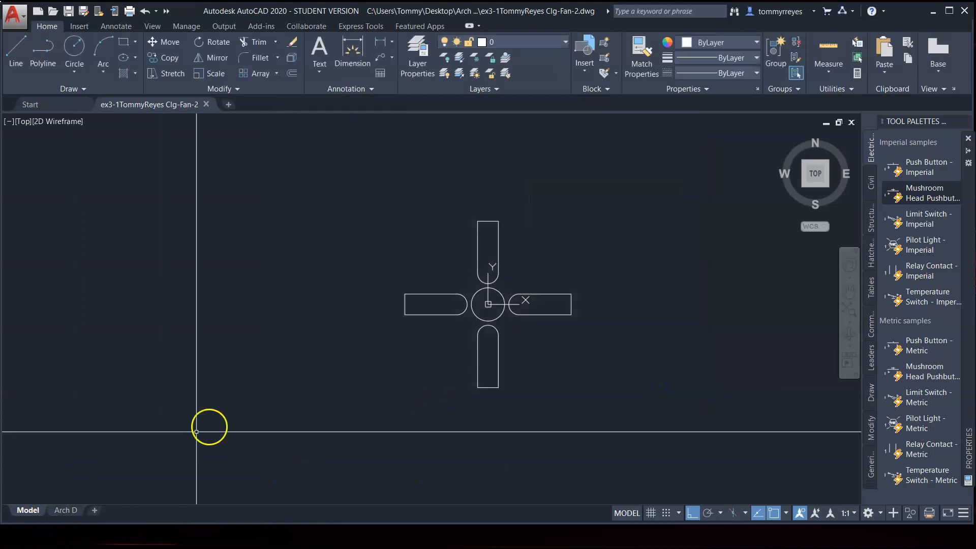
Set the fan blades' polar array to 5 items and finish editing the array.
{"action": "left_click", "coordinate": [525, 292]}
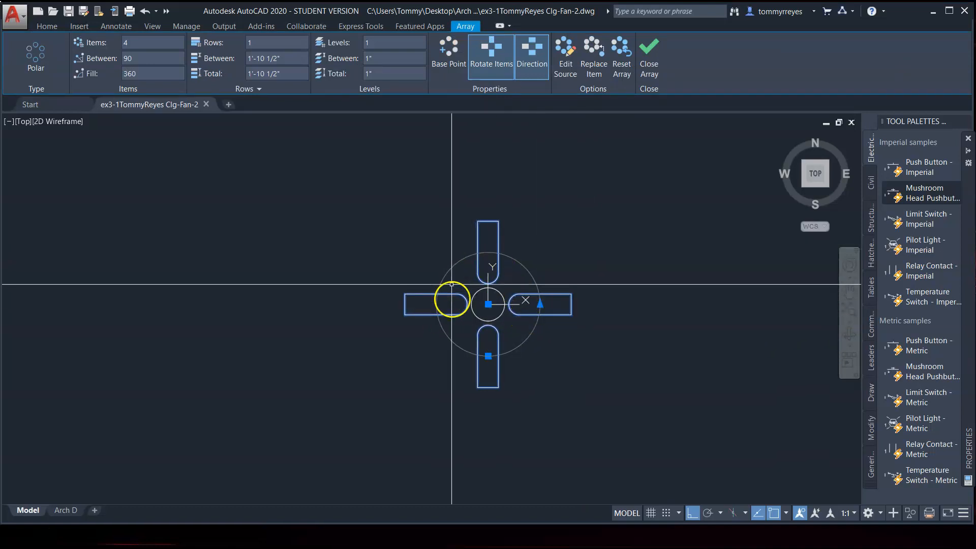
{"action": "left_click", "coordinate": [118, 42]}
{"action": "type", "text": "5"}
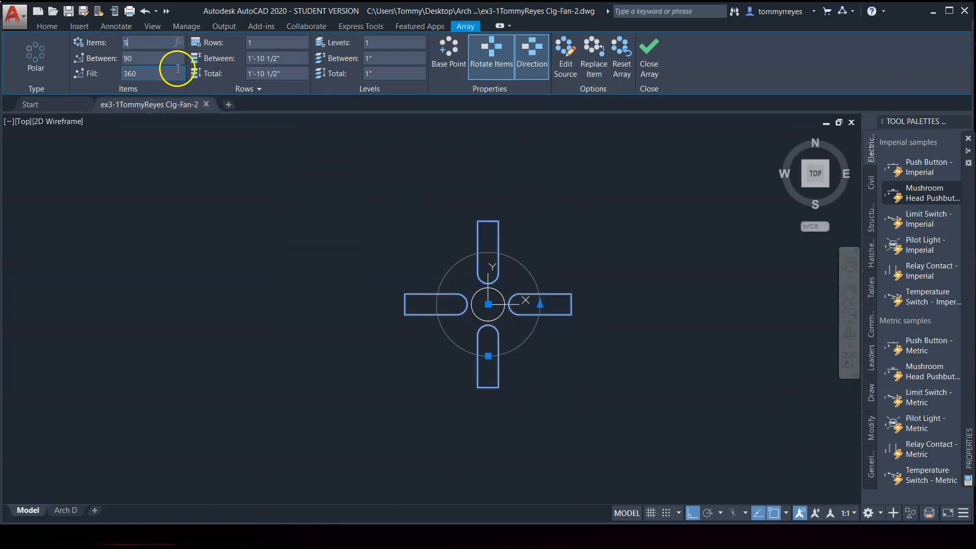
{"action": "key", "text": "Return"}
{"action": "left_click", "coordinate": [687, 292]}
{"action": "left_click", "coordinate": [679, 371]}
{"action": "key", "text": "Escape"}
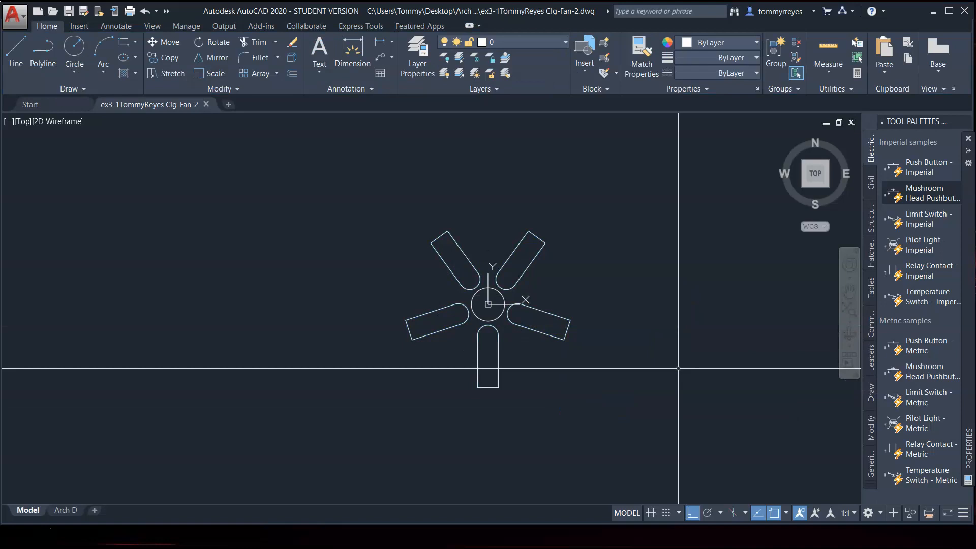
{"action": "left_click", "coordinate": [606, 302]}
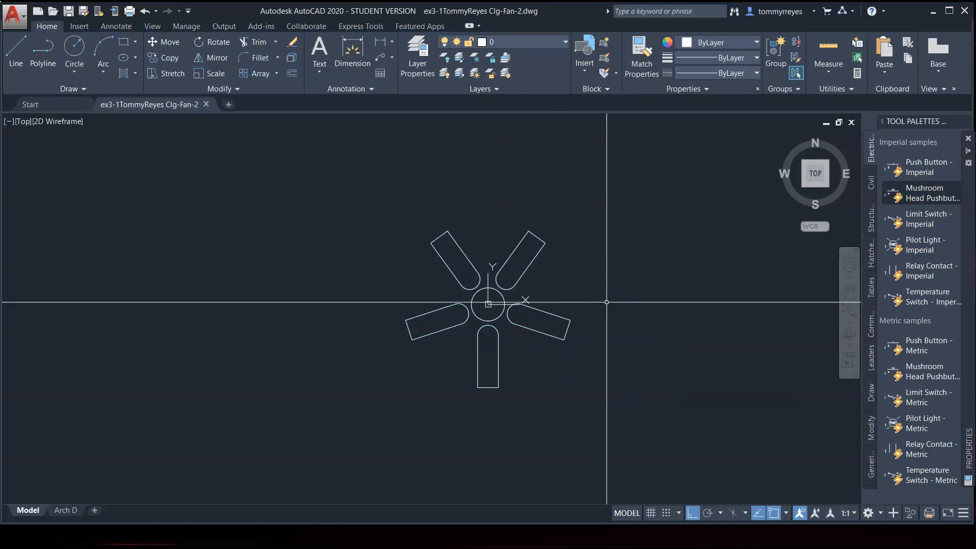
{"action": "left_click", "coordinate": [592, 286]}
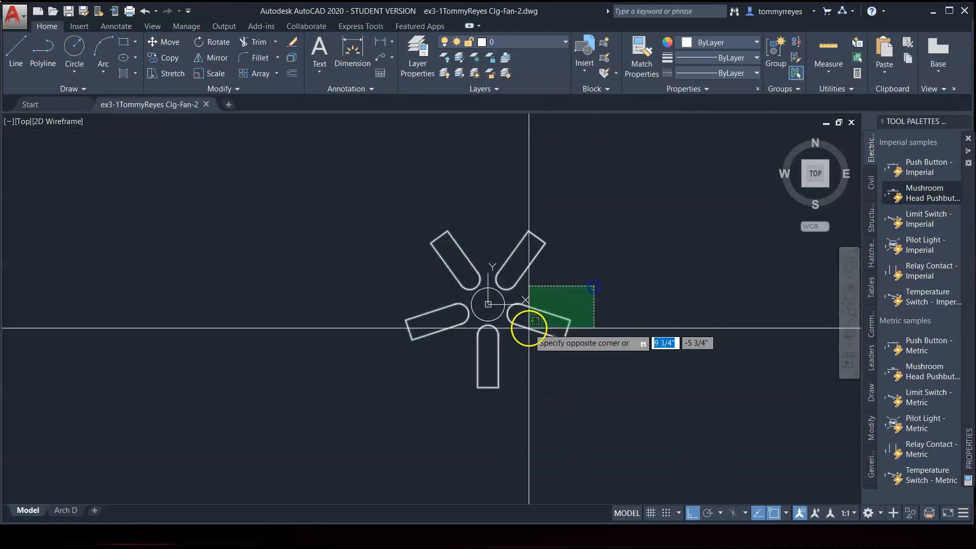
{"action": "left_click", "coordinate": [529, 328]}
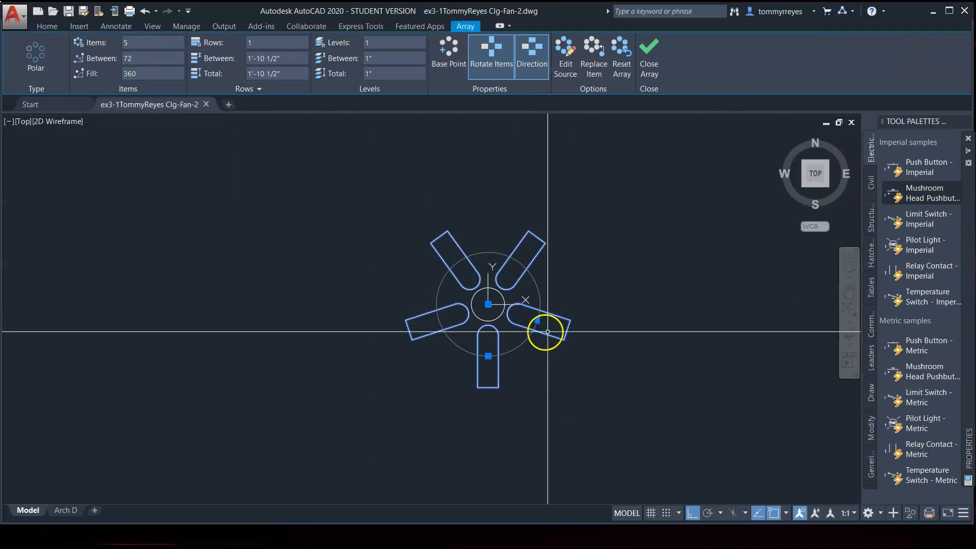
{"action": "key", "text": "Escape"}
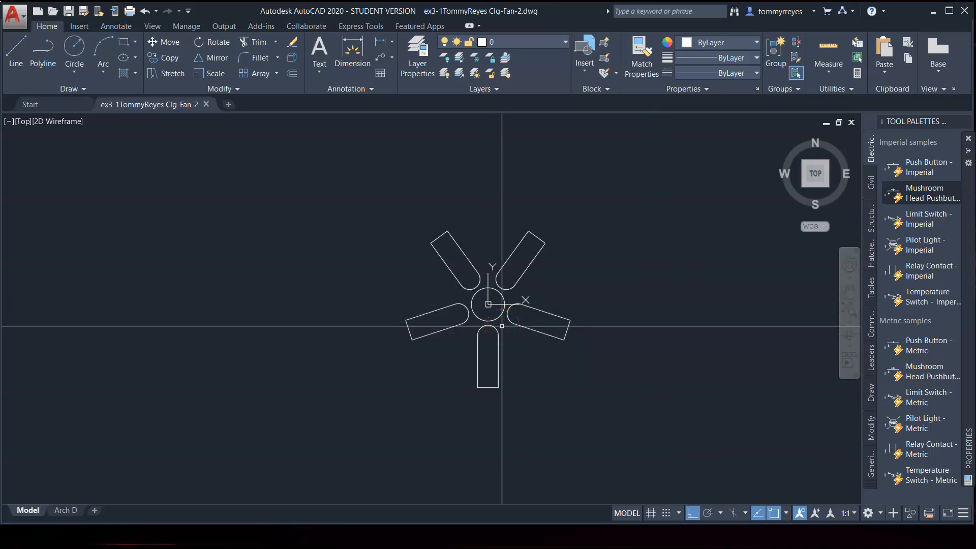
{"action": "left_click", "coordinate": [534, 342]}
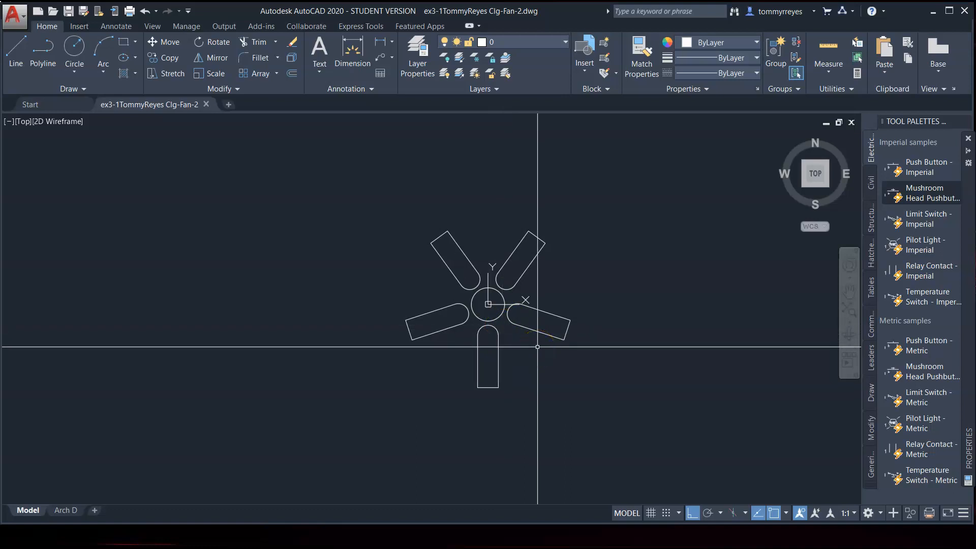
Save a copy of the drawing with the Clg-Fan-2 ending of the file name replaced by ADA-Symbol.
{"action": "key", "text": "ctrl+shift+s"}
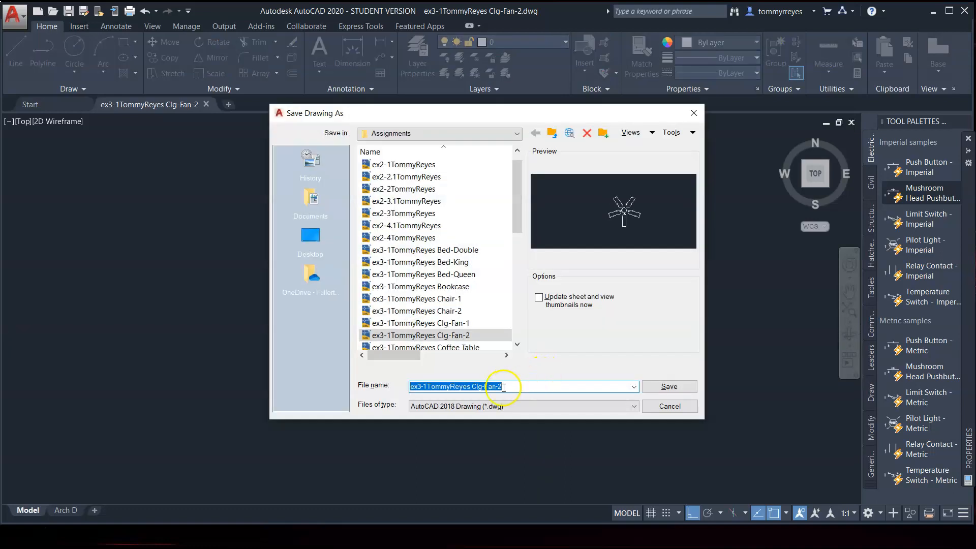
{"action": "left_click", "coordinate": [515, 386]}
{"action": "key", "text": "BackSpace"}
{"action": "key", "text": "BackSpace"}
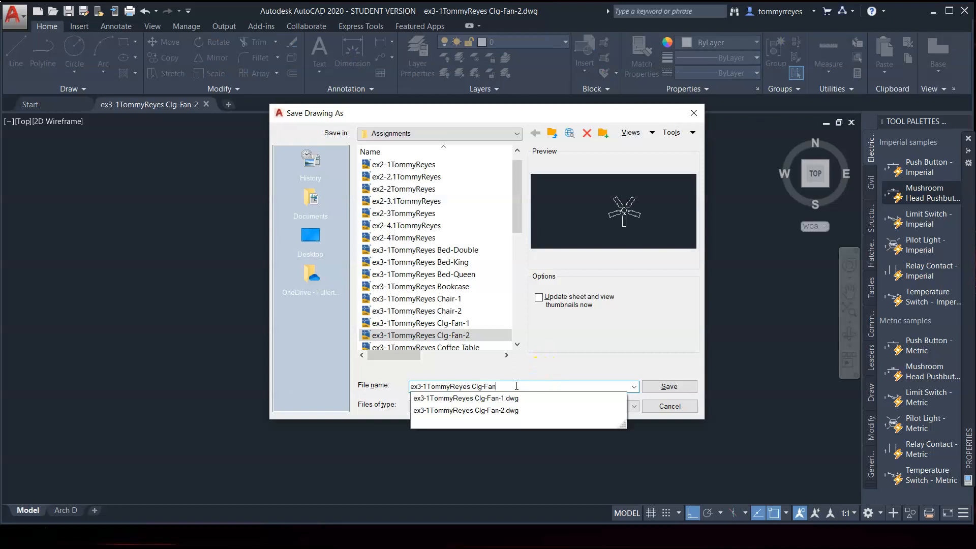
{"action": "key", "text": "BackSpace"}
{"action": "key", "text": "BackSpace"}
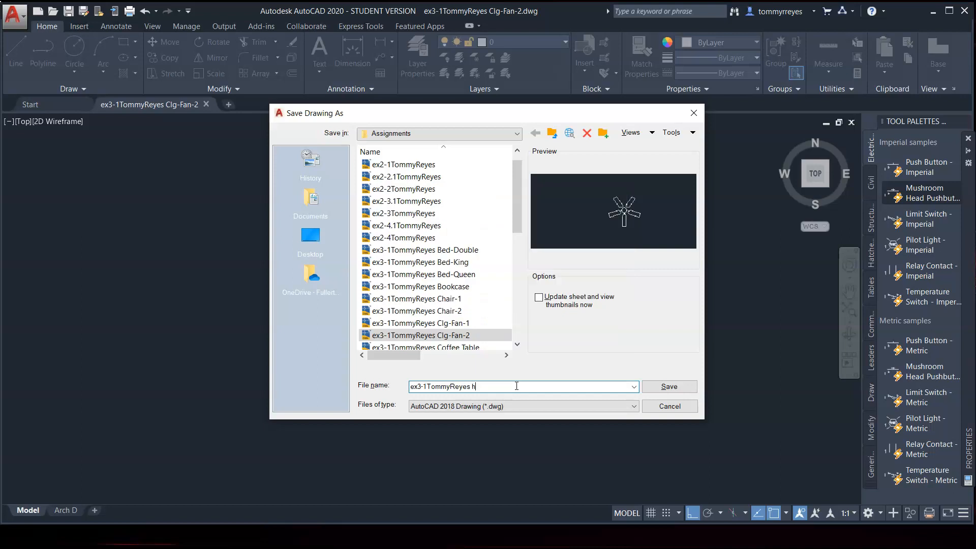
{"action": "type", "text": "H"}
{"action": "key", "text": "BackSpace"}
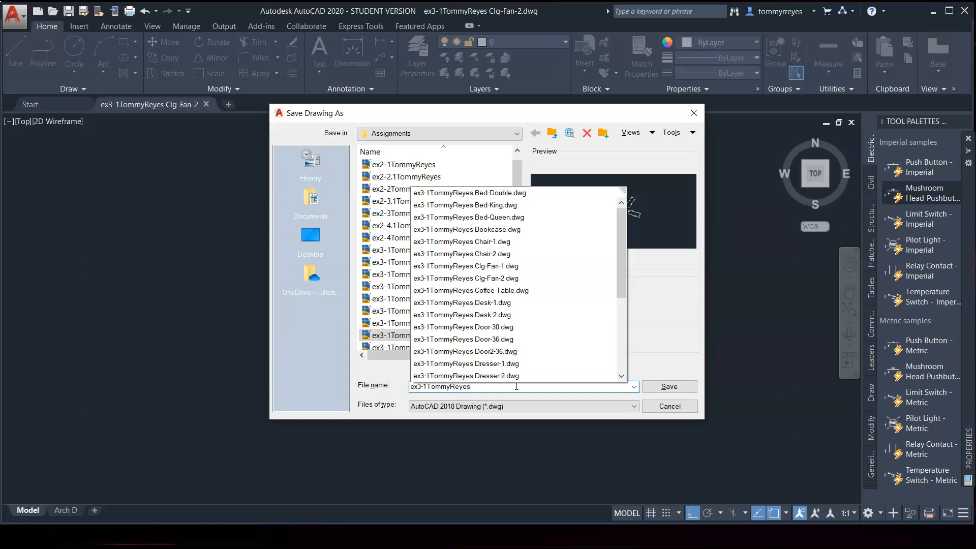
{"action": "type", "text": "ADA Symbol"}
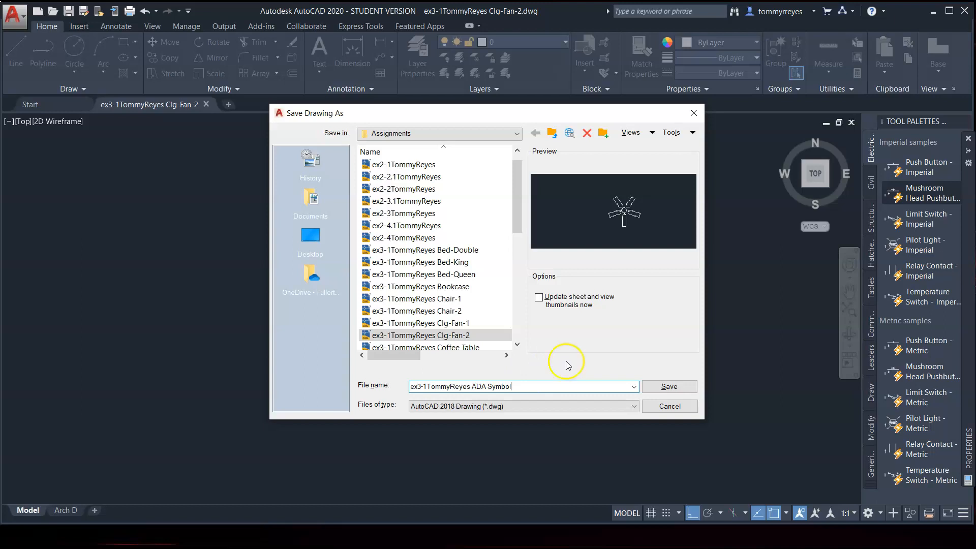
{"action": "left_click", "coordinate": [487, 389]}
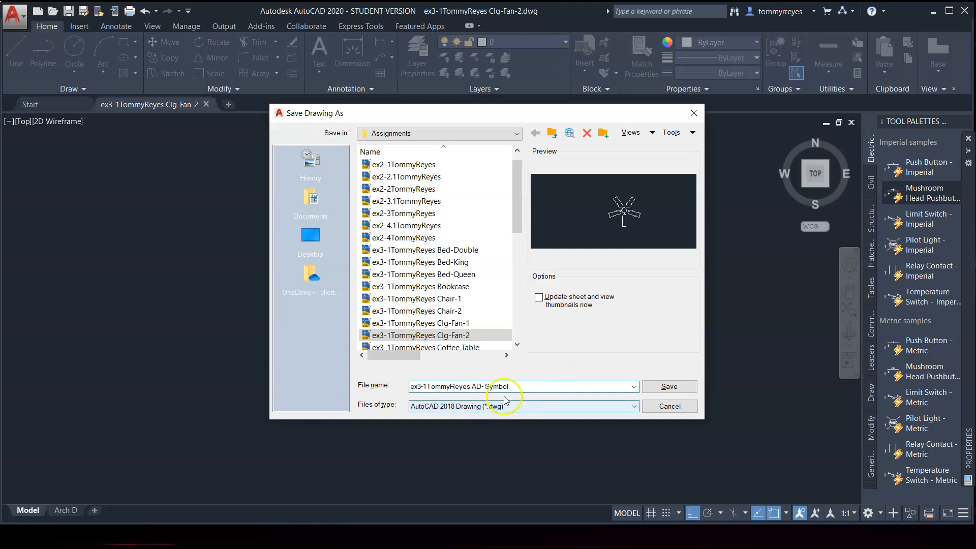
{"action": "left_click", "coordinate": [486, 386]}
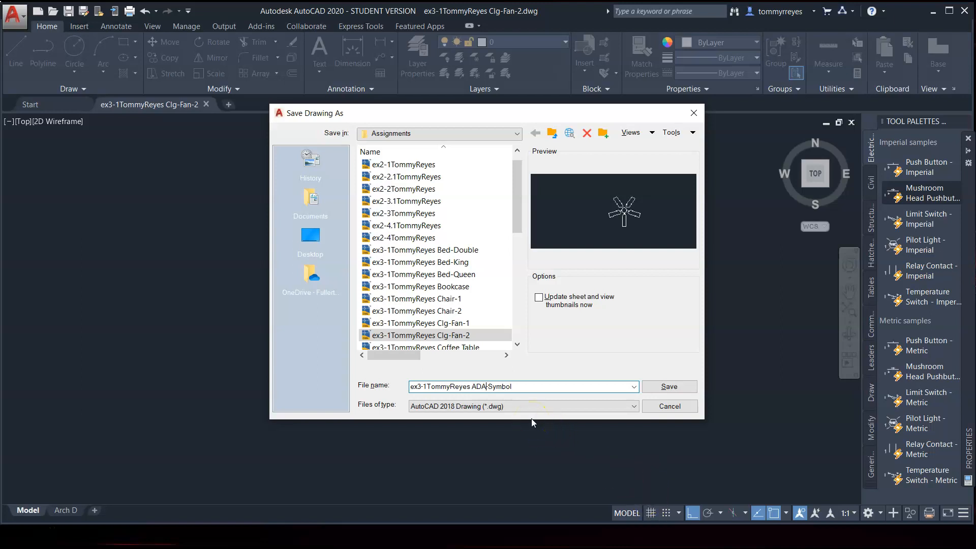
{"action": "left_click", "coordinate": [489, 390]}
{"action": "left_click", "coordinate": [527, 389]}
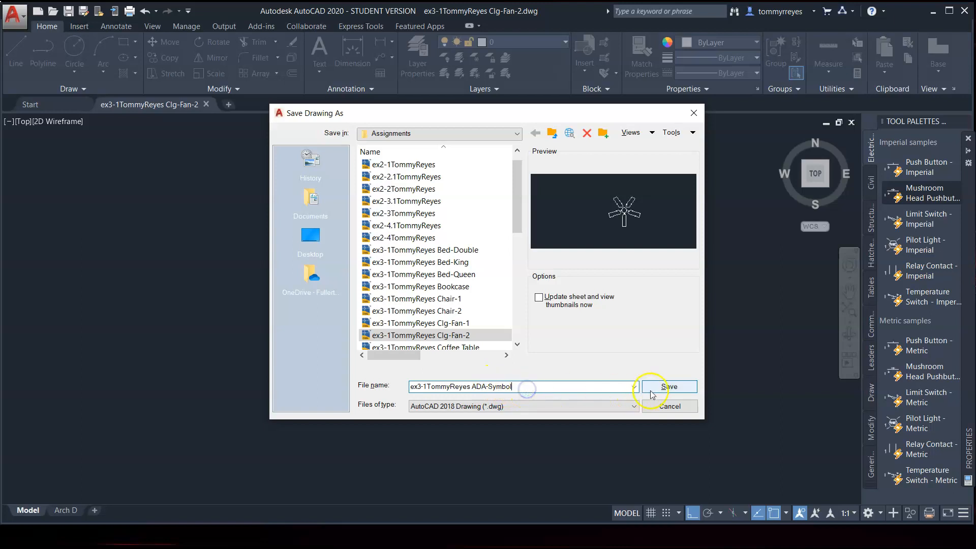
{"action": "left_click", "coordinate": [678, 387]}
Delete the entire five-blade fan, including its hub circle, from the drawing.
{"action": "left_click", "coordinate": [628, 198]}
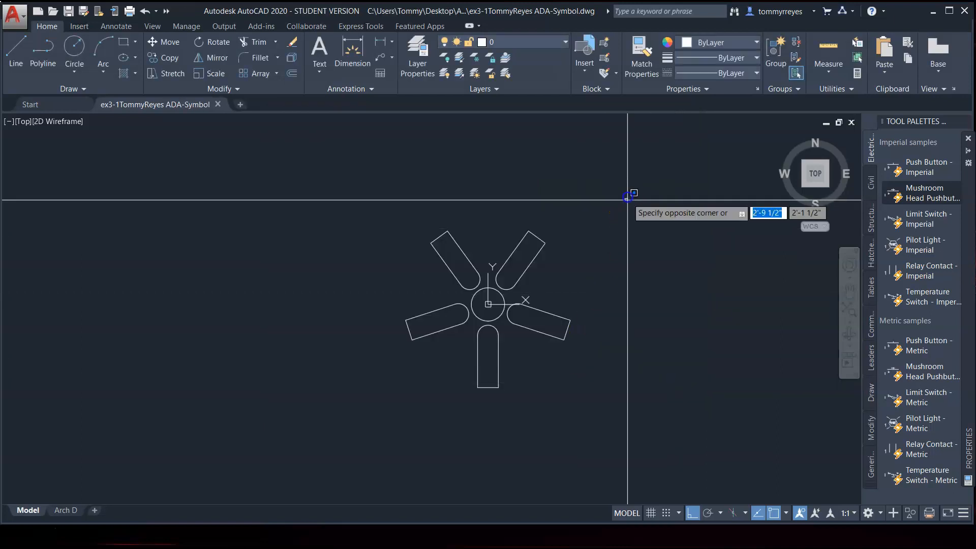
{"action": "left_click", "coordinate": [523, 457]}
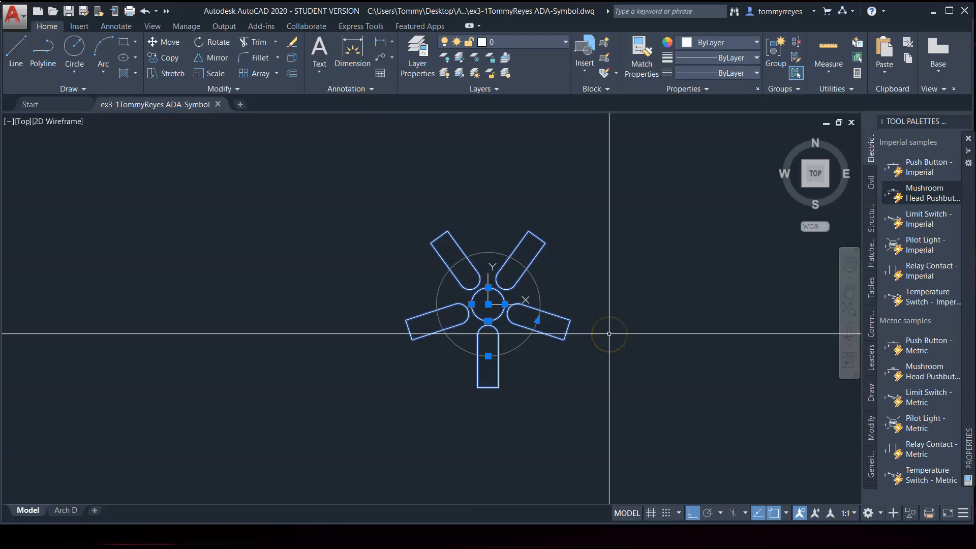
{"action": "key", "text": "Delete"}
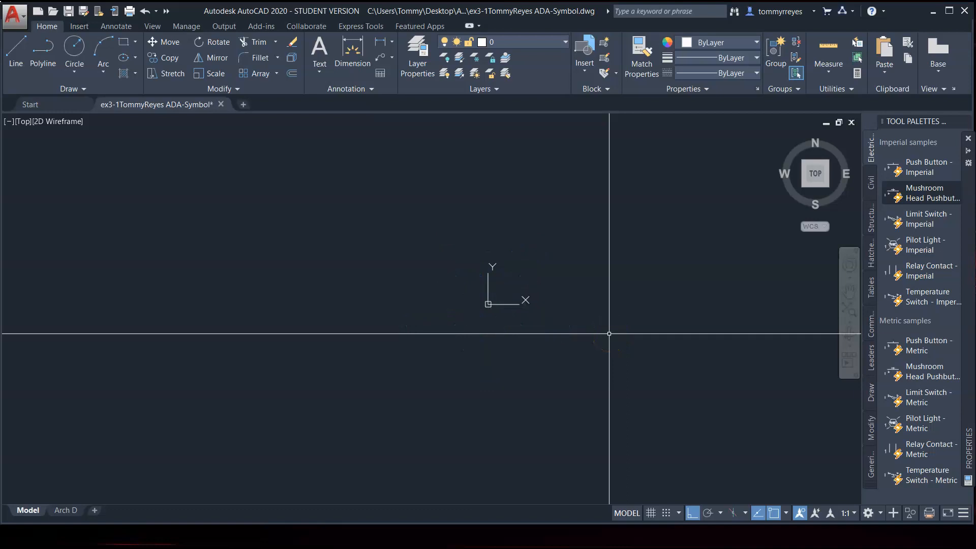
Draw a rectangle from the origin 0,0 that is 3'7" wide and 4'2" high, with Ortho off while drawing.
{"action": "type", "text": "re"}
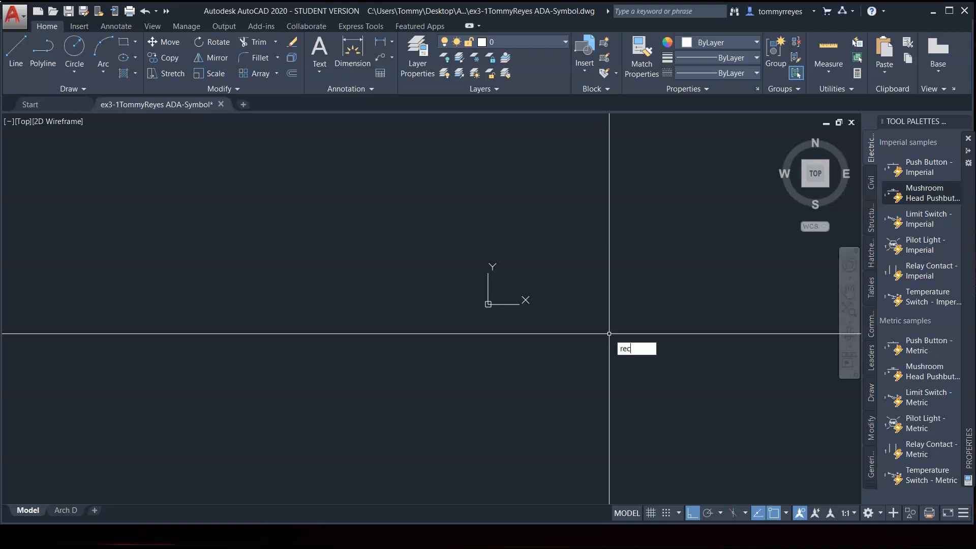
{"action": "type", "text": "c"}
{"action": "key", "text": "Return"}
{"action": "key", "text": "F8"}
{"action": "type", "text": "0,0,"}
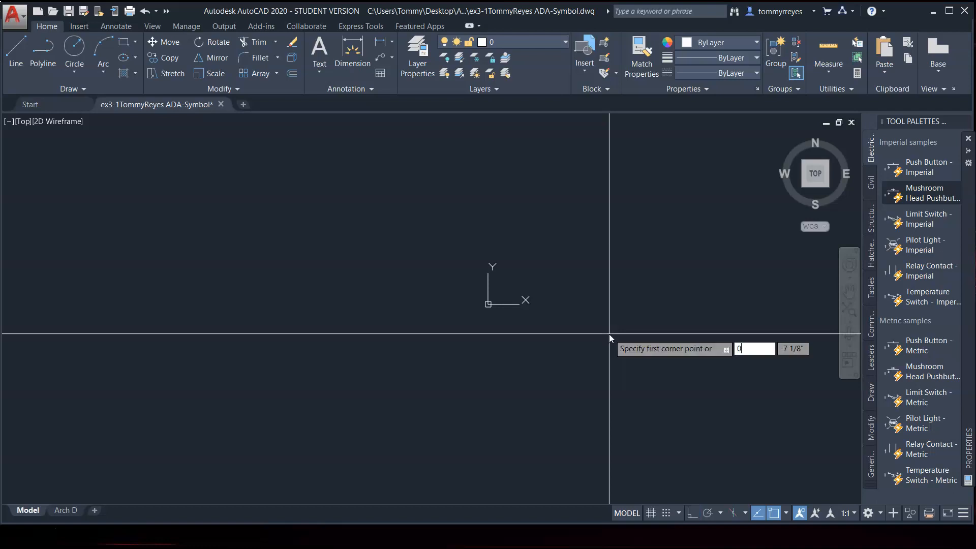
{"action": "key", "text": "Return"}
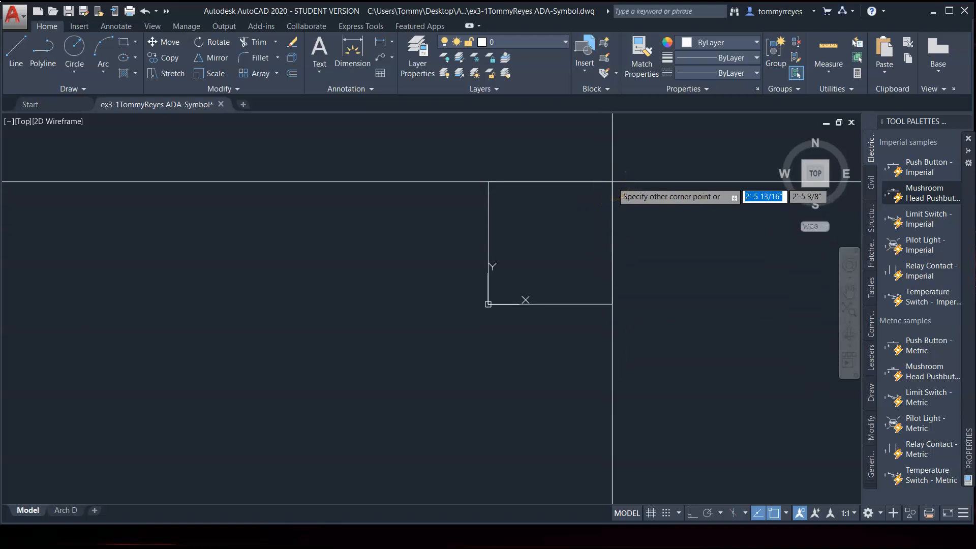
{"action": "type", "text": "3'7"}
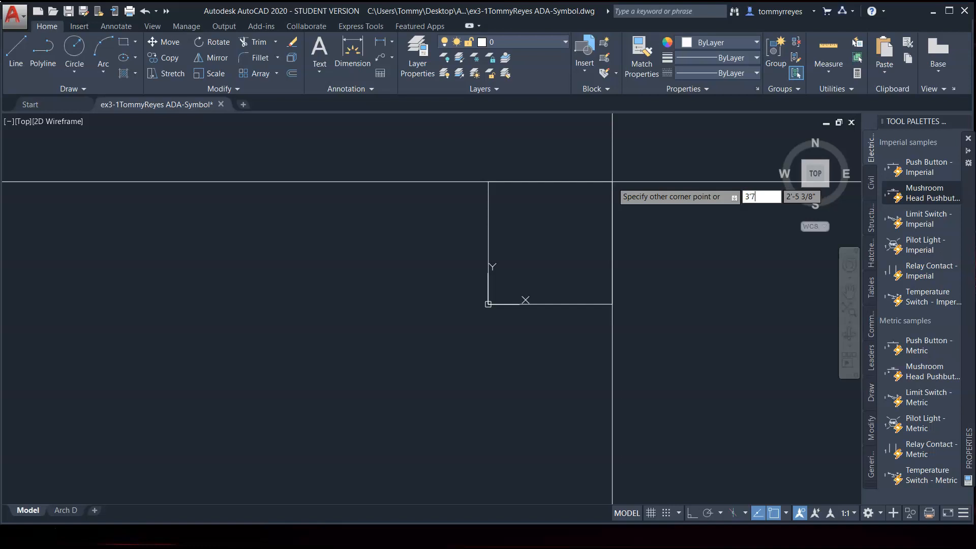
{"action": "key", "text": "Tab"}
{"action": "type", "text": "4"}
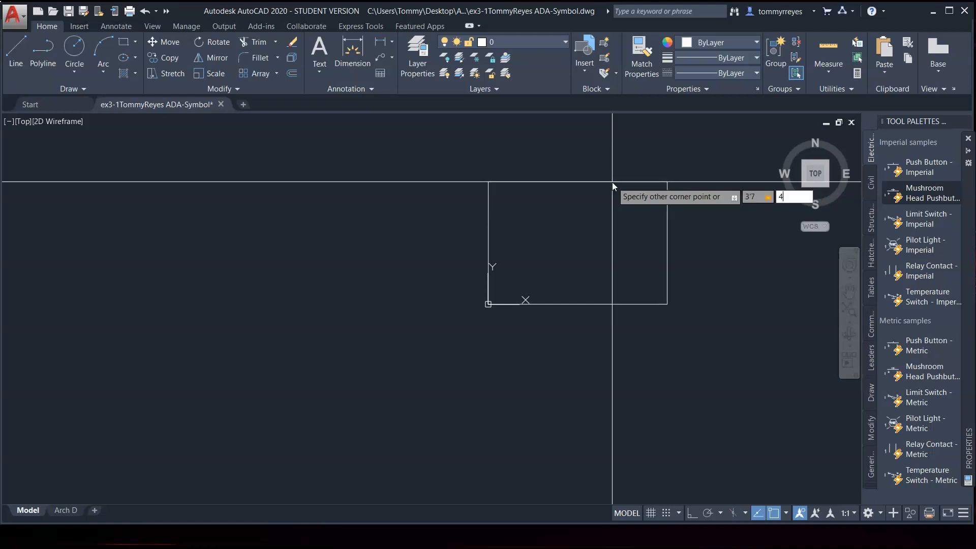
{"action": "type", "text": "'2"}
{"action": "key", "text": "Return"}
{"action": "key", "text": "F8"}
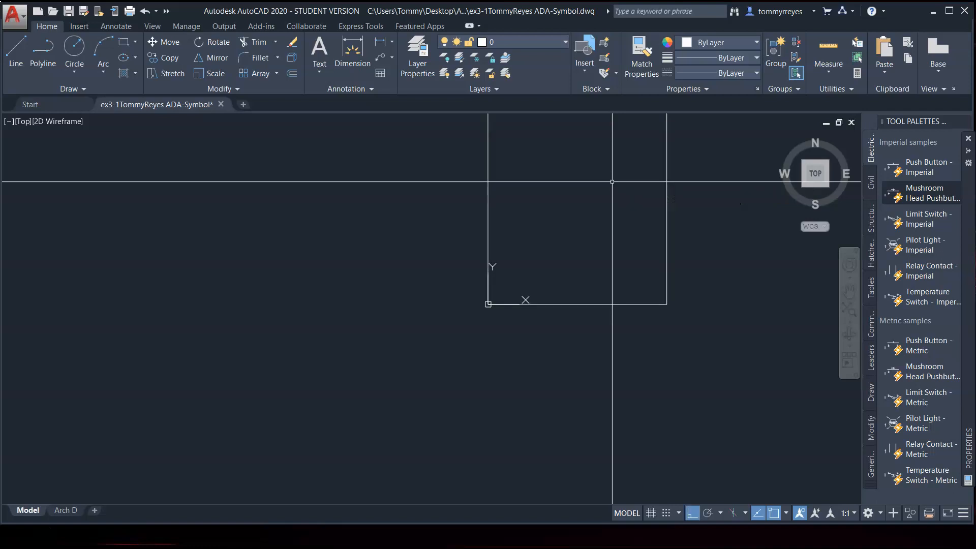
Draw a circle of about 1'-0 1/2" radius inside the rectangle, slightly left of its middle.
{"action": "scroll", "coordinate": [612, 182], "scroll_direction": "down", "scroll_amount": 5}
{"action": "scroll", "coordinate": [620, 381], "scroll_direction": "up", "scroll_amount": 4}
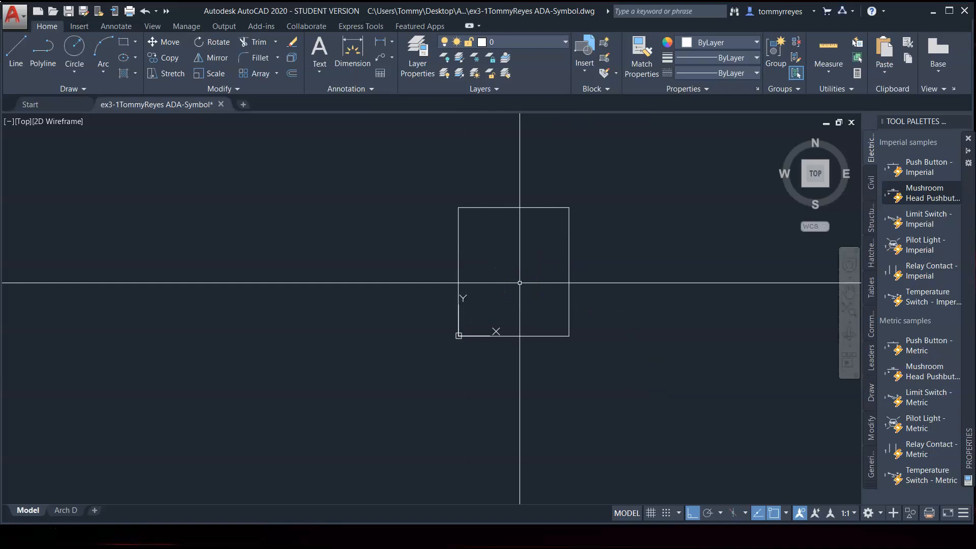
{"action": "scroll", "coordinate": [509, 299], "scroll_direction": "up", "scroll_amount": 2}
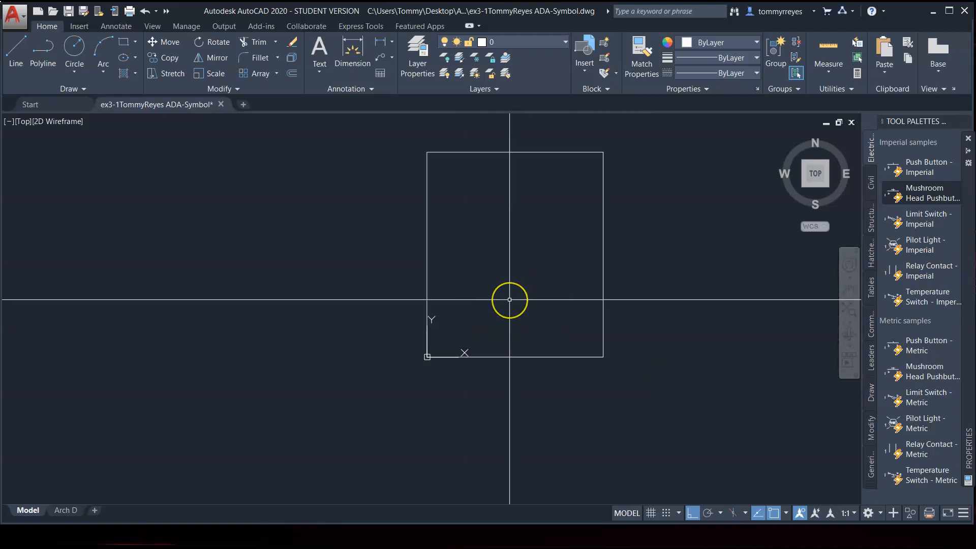
{"action": "type", "text": "c"}
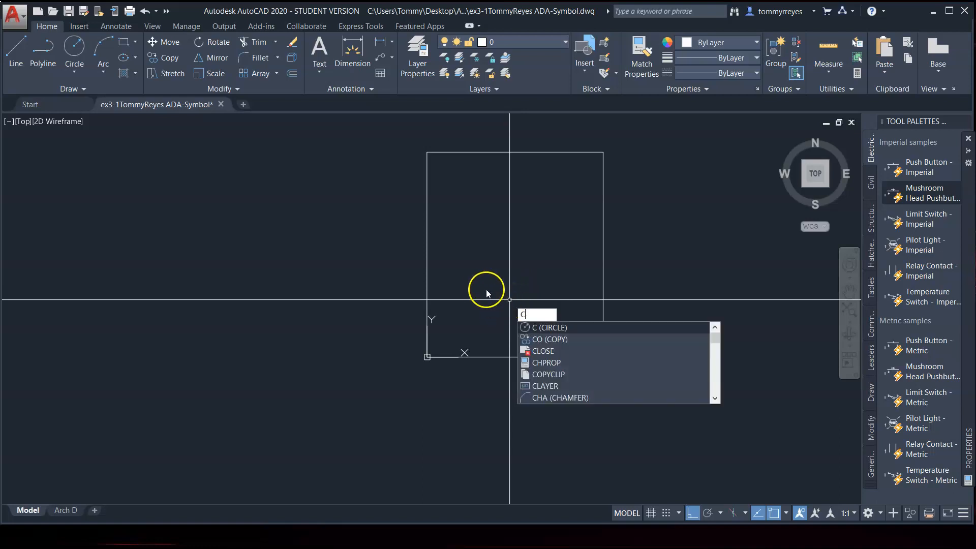
{"action": "key", "text": "Return"}
{"action": "left_click", "coordinate": [484, 263]}
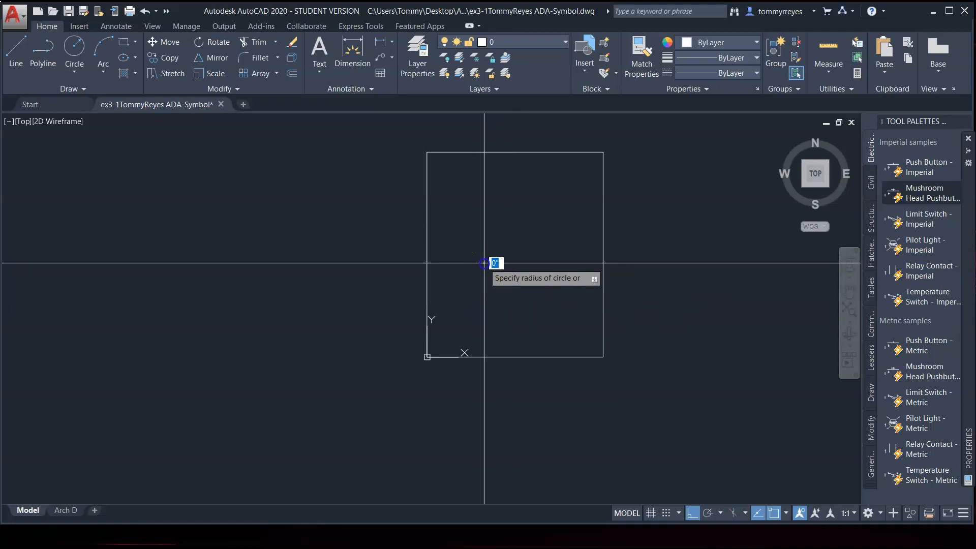
{"action": "left_click", "coordinate": [533, 311]}
Move the circle about 1'-0 1/2" straight down inside the rectangle, with Ortho switched off during the move.
{"action": "left_click", "coordinate": [512, 245]}
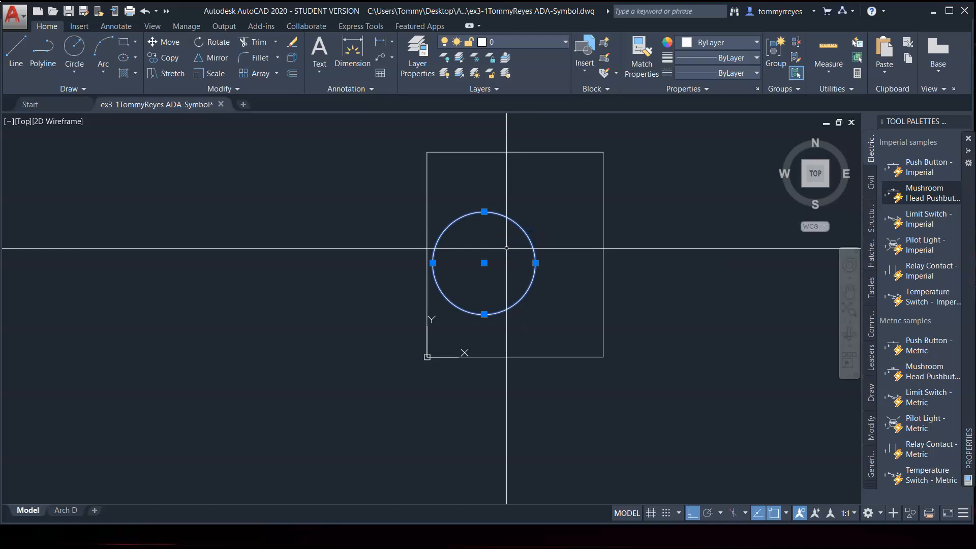
{"action": "type", "text": "m"}
{"action": "key", "text": "Return"}
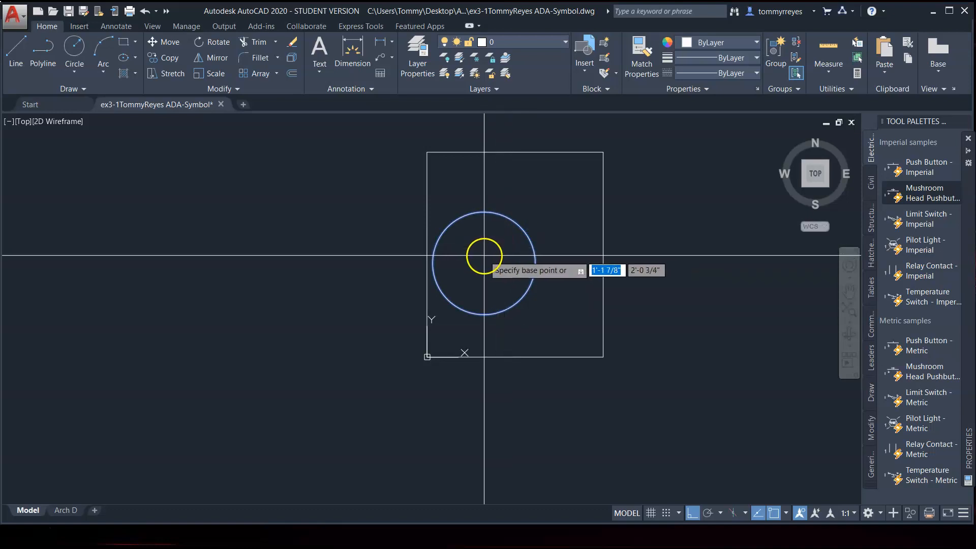
{"action": "left_click", "coordinate": [486, 269]}
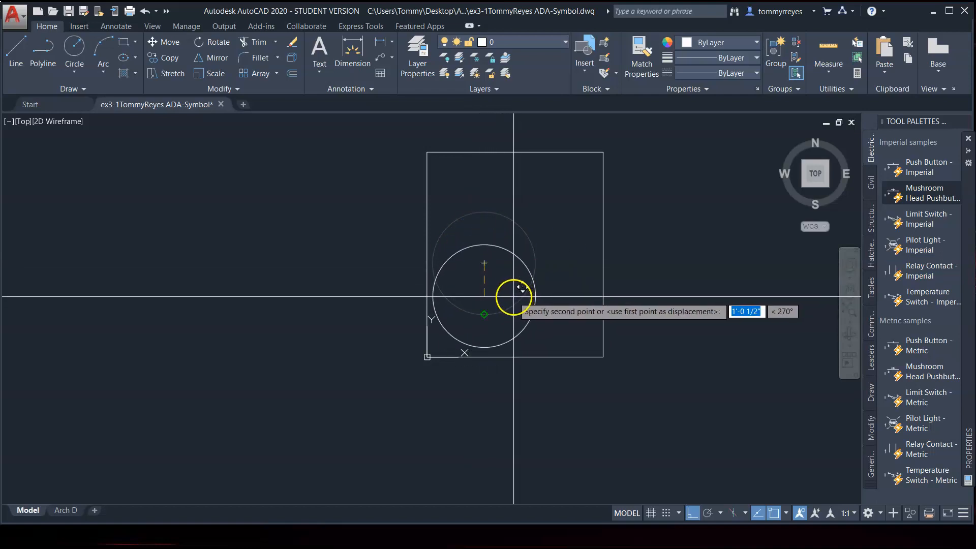
{"action": "key", "text": "F8"}
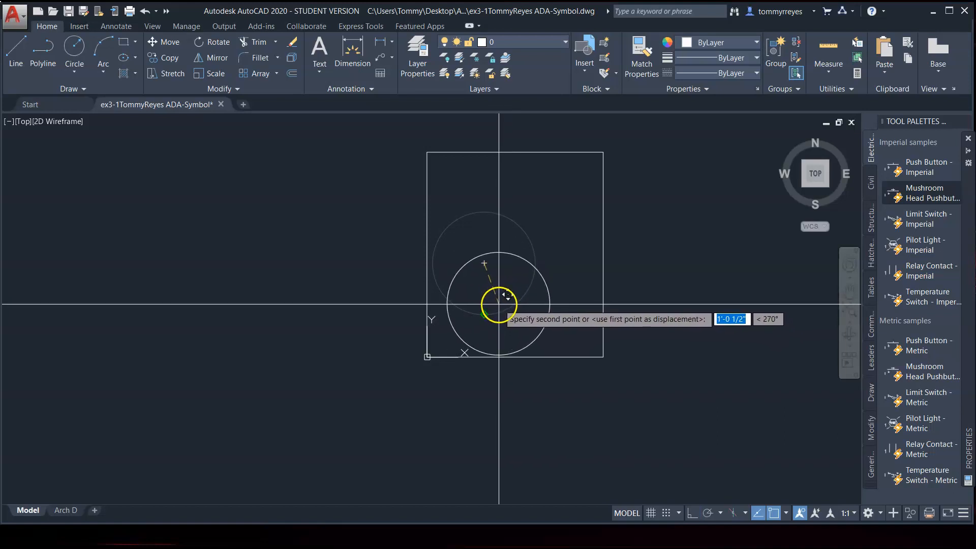
{"action": "left_click", "coordinate": [497, 303]}
Move the circle about 3 1/2" up and to the right at 45° so it sits just above the rectangle's bottom edge.
{"action": "left_click", "coordinate": [514, 270]}
{"action": "left_click", "coordinate": [500, 290]}
{"action": "type", "text": "m"}
{"action": "key", "text": "Return"}
{"action": "left_click", "coordinate": [646, 416]}
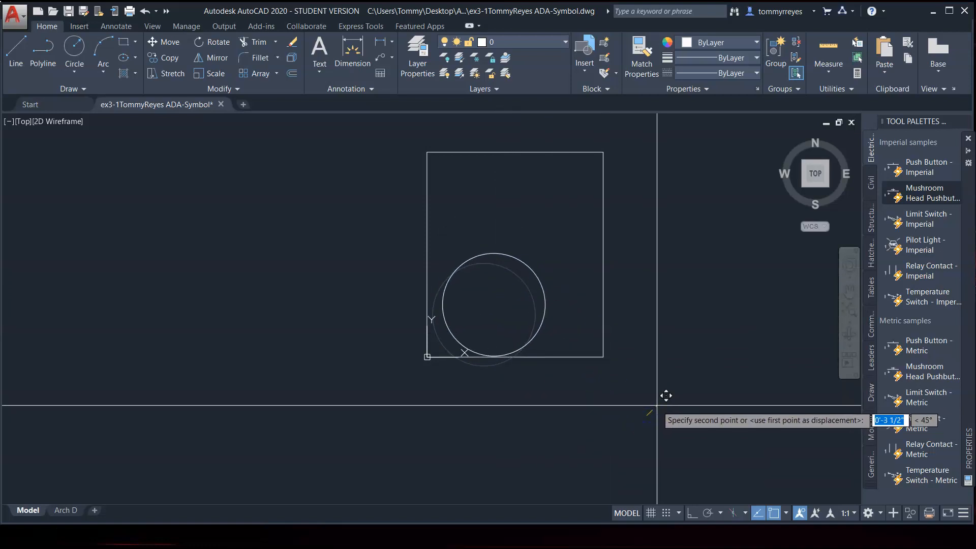
{"action": "left_click", "coordinate": [655, 405]}
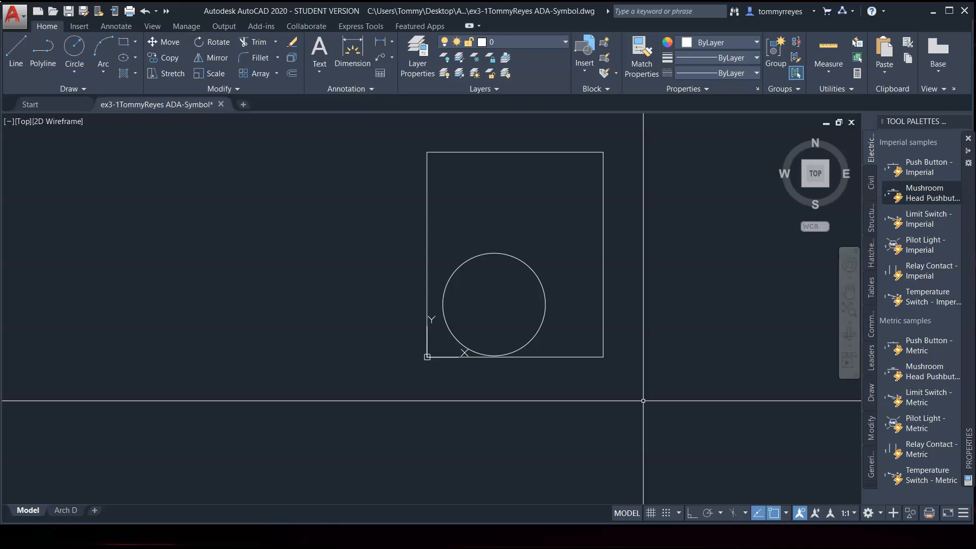
Draw four connected lines for the figure's back (about 1'-11 1/2" long), seat, leg and foot, deleting the extra segment past the foot's end.
{"action": "type", "text": "l"}
{"action": "key", "text": "Return"}
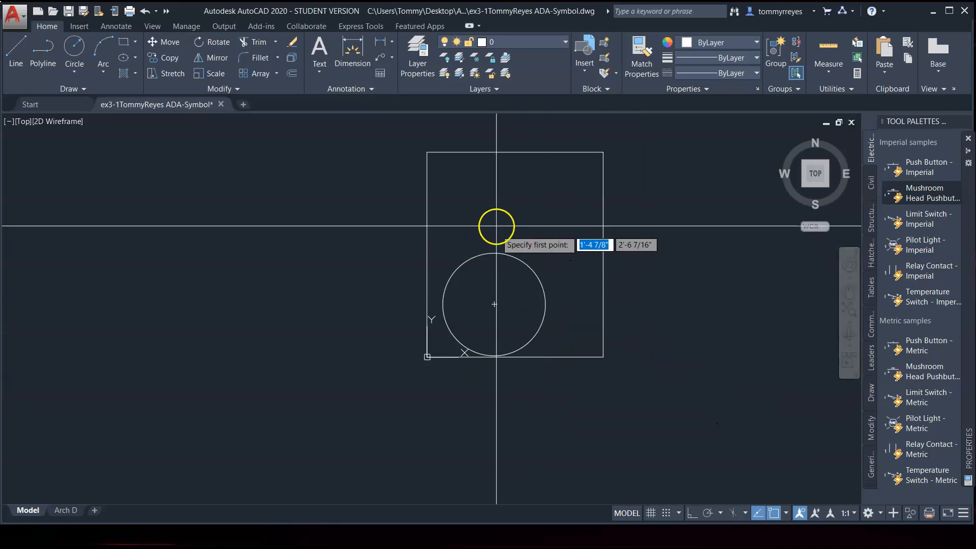
{"action": "left_click", "coordinate": [491, 188]}
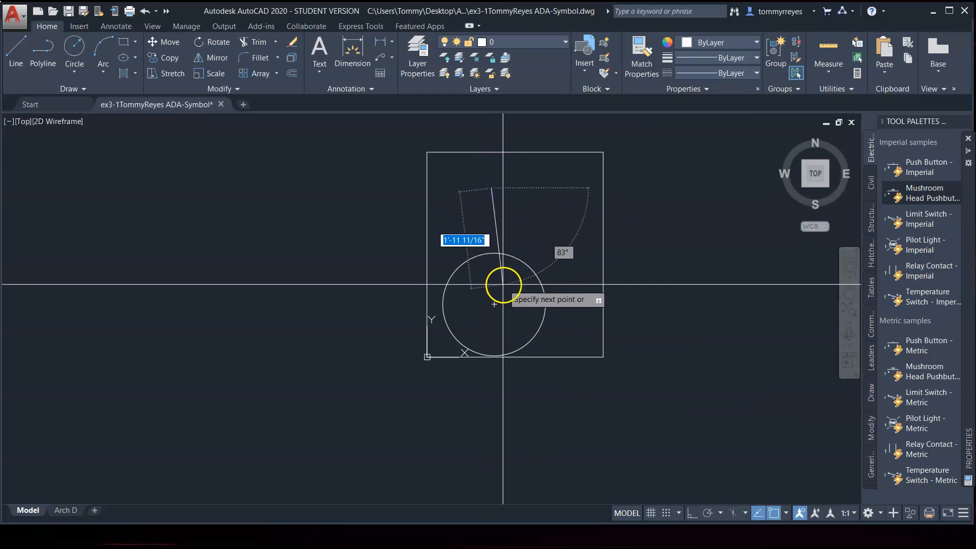
{"action": "left_click", "coordinate": [501, 283]}
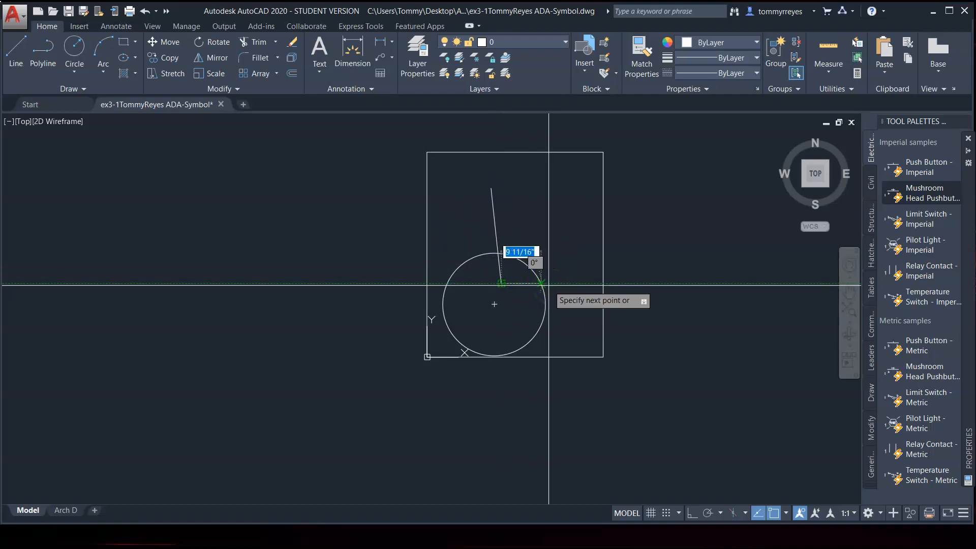
{"action": "left_click", "coordinate": [553, 283]}
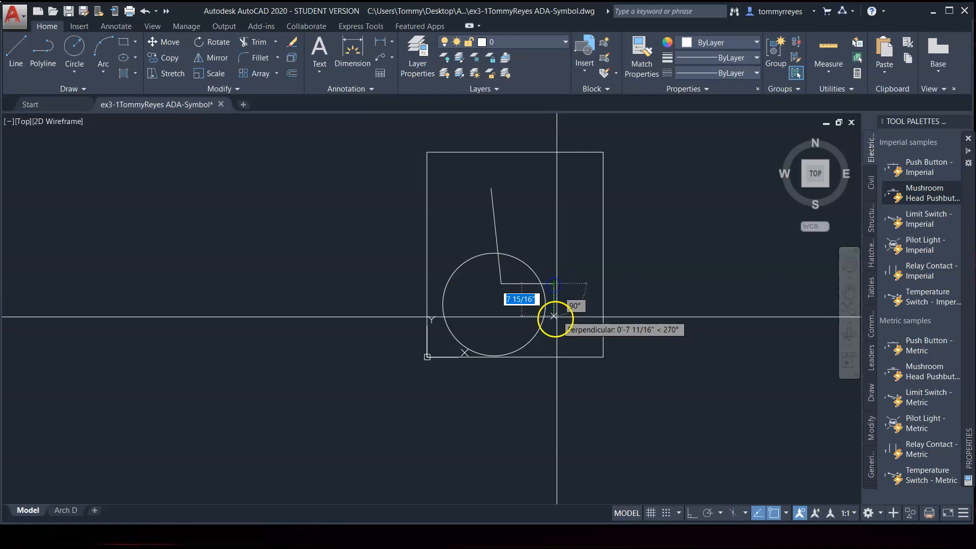
{"action": "left_click", "coordinate": [561, 333]}
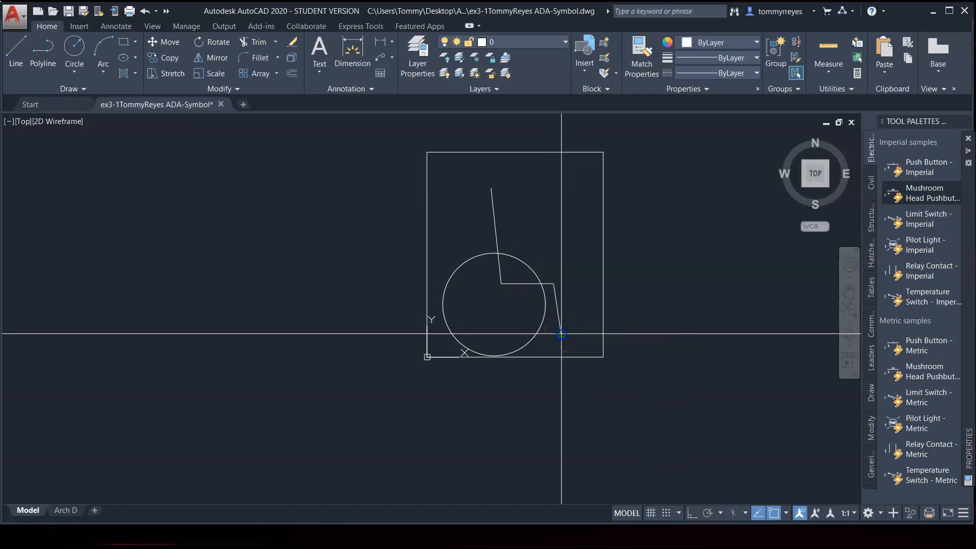
{"action": "left_click", "coordinate": [588, 329]}
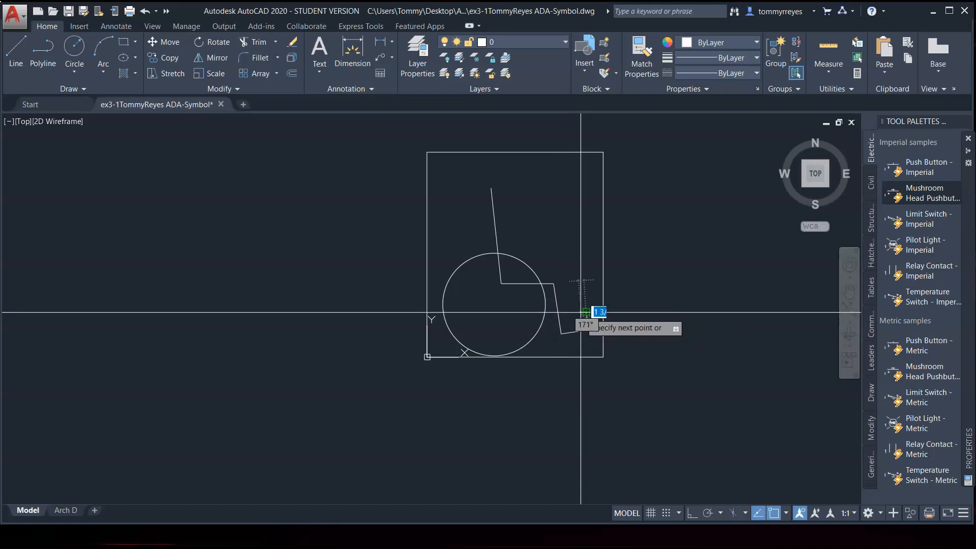
{"action": "left_click", "coordinate": [581, 312]}
{"action": "scroll", "coordinate": [584, 321], "scroll_direction": "up", "scroll_amount": 6}
{"action": "left_click", "coordinate": [601, 285]}
{"action": "key", "text": "Delete"}
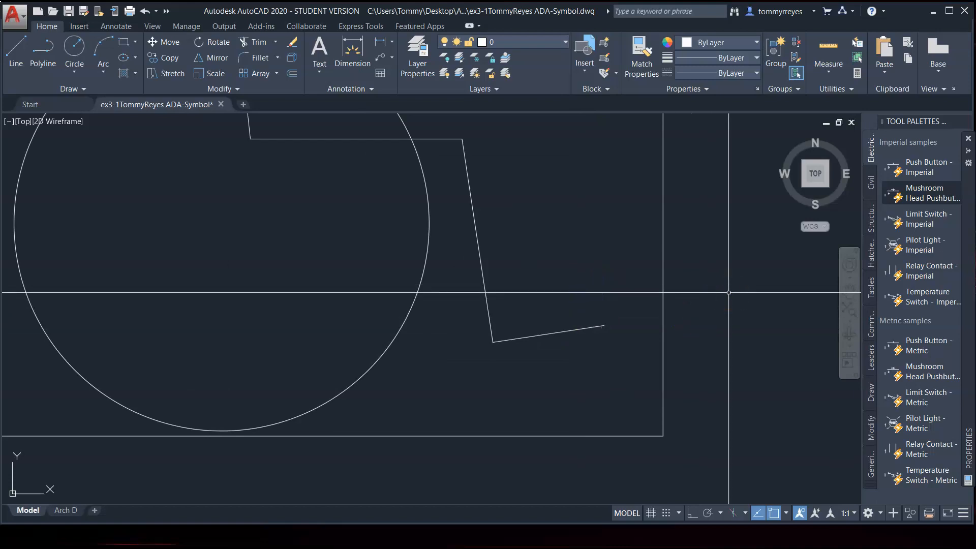
{"action": "scroll", "coordinate": [627, 322], "scroll_direction": "down", "scroll_amount": 6}
{"action": "scroll", "coordinate": [627, 322], "scroll_direction": "up", "scroll_amount": 4}
{"action": "scroll", "coordinate": [627, 322], "scroll_direction": "down", "scroll_amount": 4}
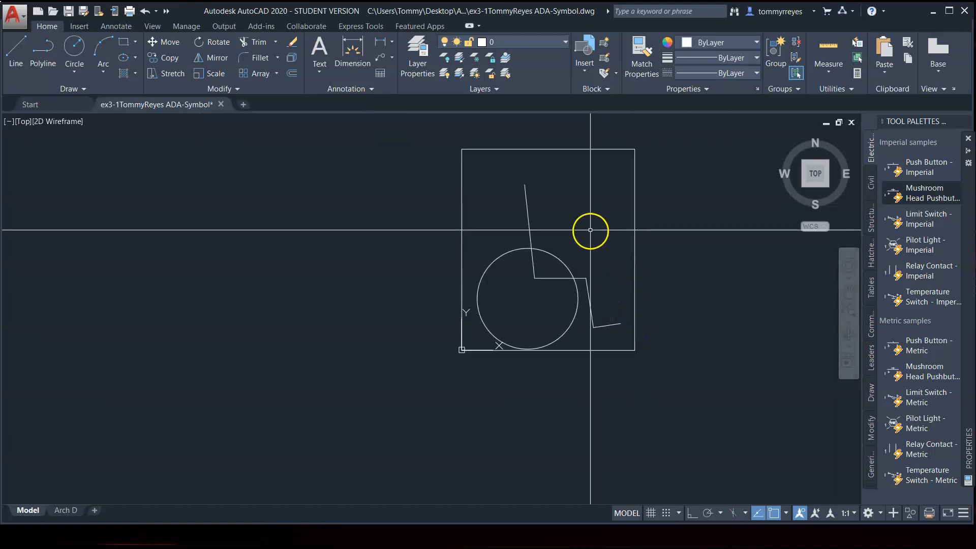
{"action": "type", "text": "o"}
{"action": "key", "text": "Return"}
{"action": "type", "text": "6"}
{"action": "key", "text": "Return"}
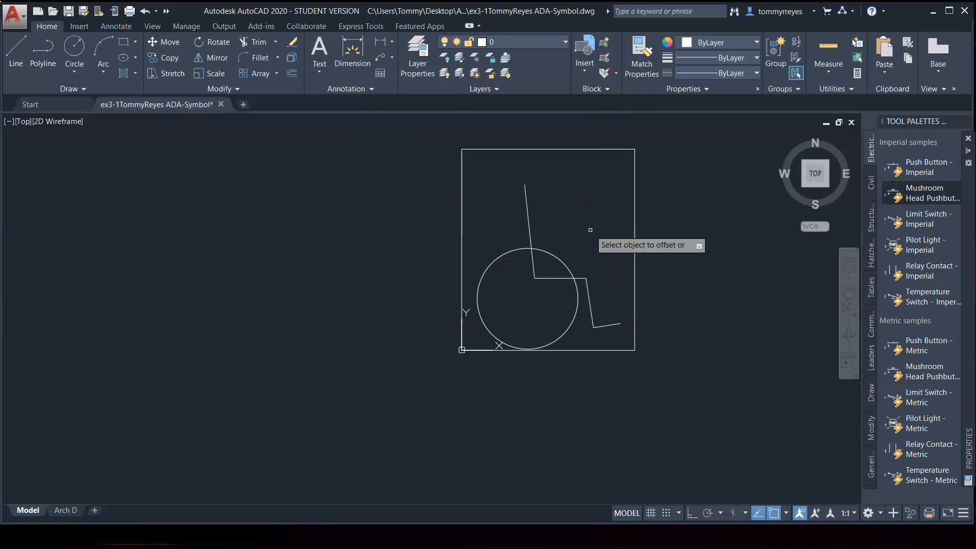
{"action": "left_click", "coordinate": [528, 220]}
{"action": "left_click", "coordinate": [567, 222]}
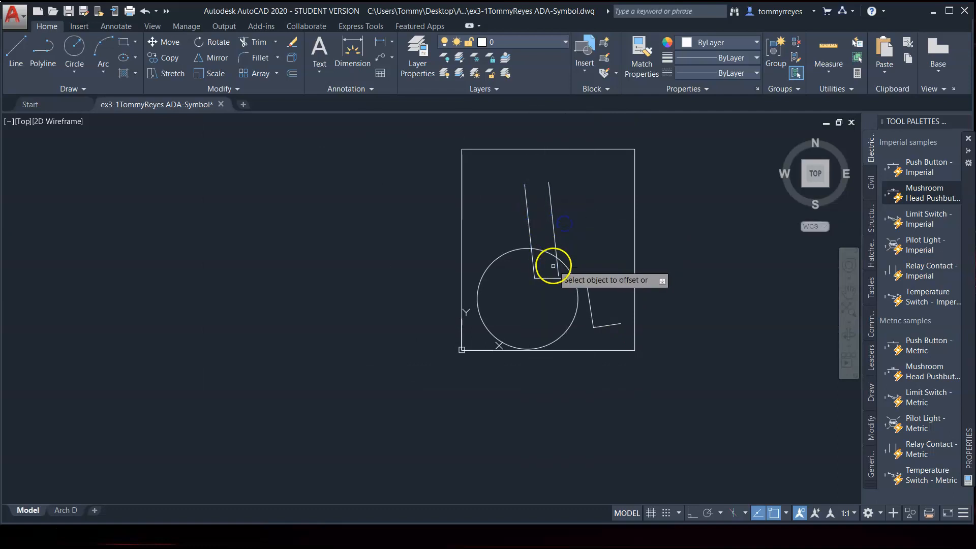
{"action": "left_click", "coordinate": [564, 196]}
{"action": "left_click", "coordinate": [545, 207]}
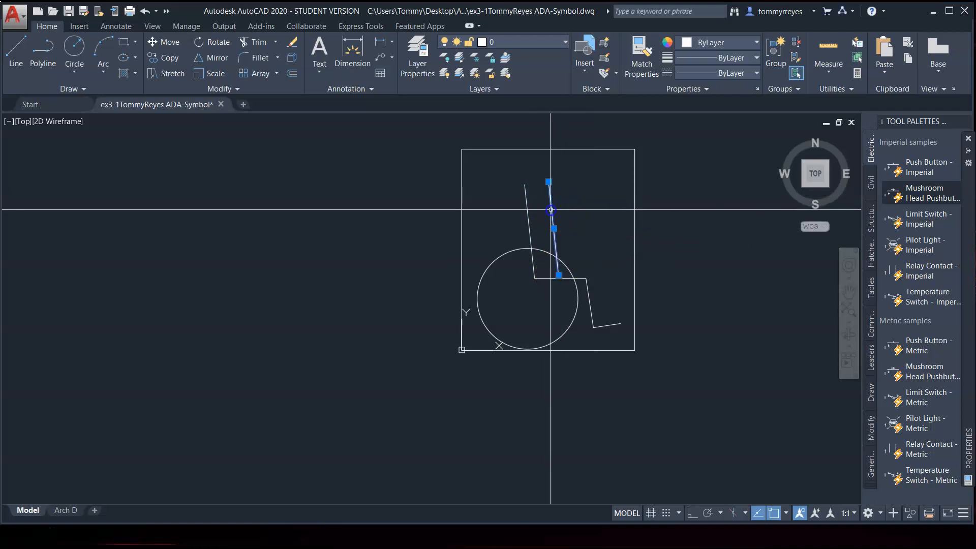
{"action": "key", "text": "Delete"}
Offset the back and leg lines to the right and the seat and foot lines upward, each by about 4".
{"action": "type", "text": "o"}
{"action": "key", "text": "Return"}
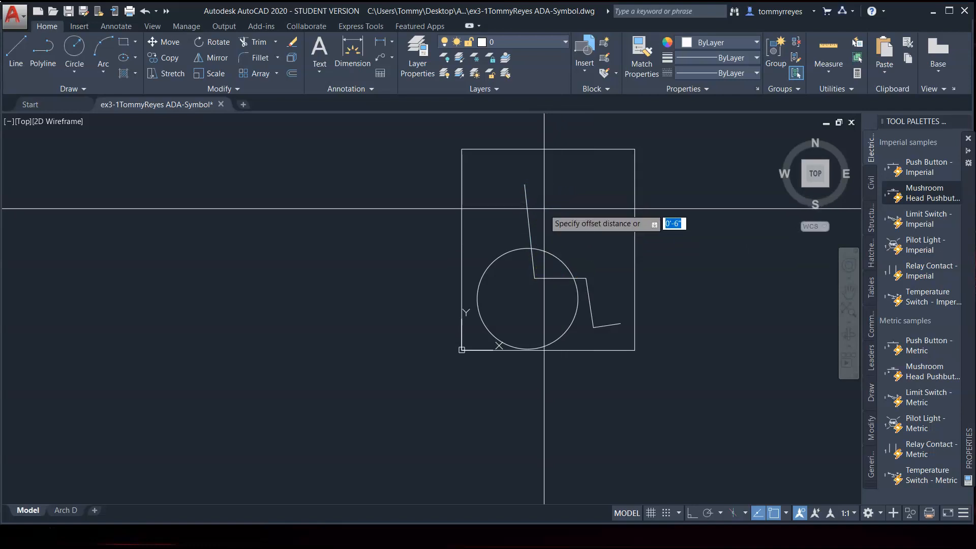
{"action": "key", "text": "Return"}
{"action": "left_click", "coordinate": [526, 202]}
{"action": "left_click", "coordinate": [563, 208]}
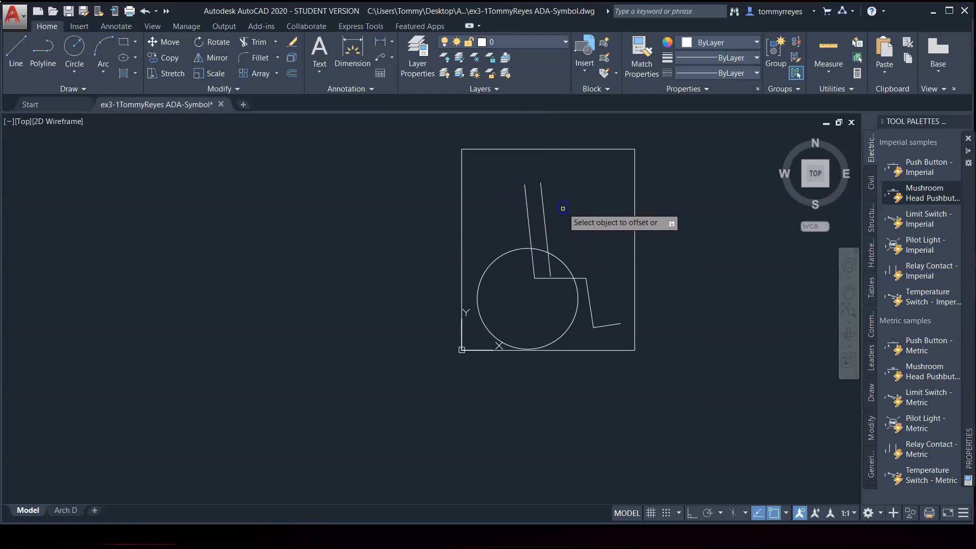
{"action": "left_click", "coordinate": [569, 278]}
{"action": "left_click", "coordinate": [581, 240]}
{"action": "left_click", "coordinate": [591, 283]}
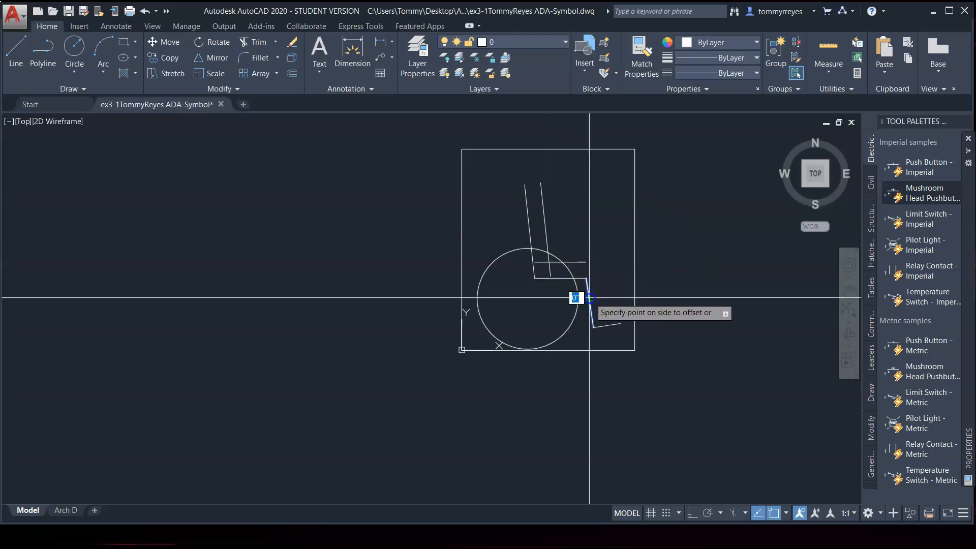
{"action": "left_click", "coordinate": [605, 325]}
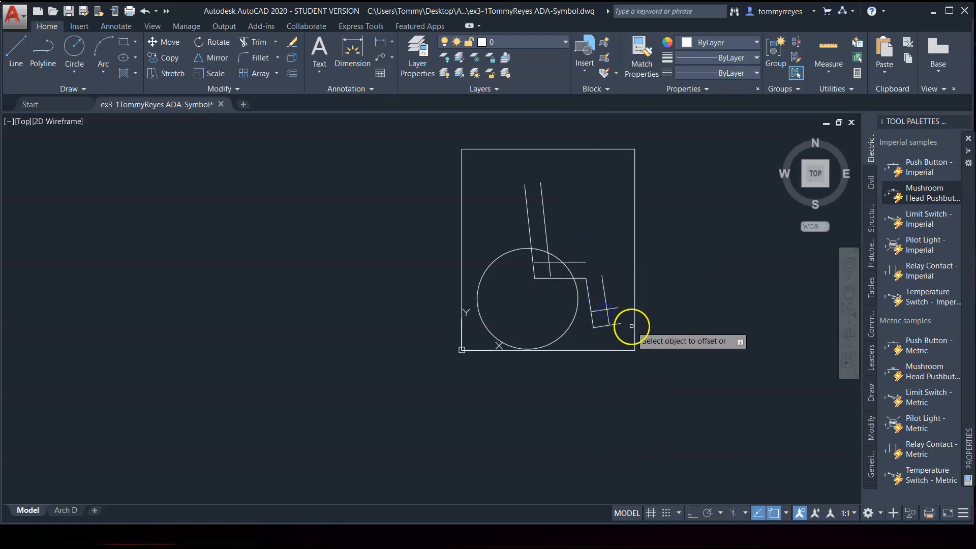
{"action": "scroll", "coordinate": [627, 328], "scroll_direction": "up", "scroll_amount": 4}
{"action": "key", "text": "Escape"}
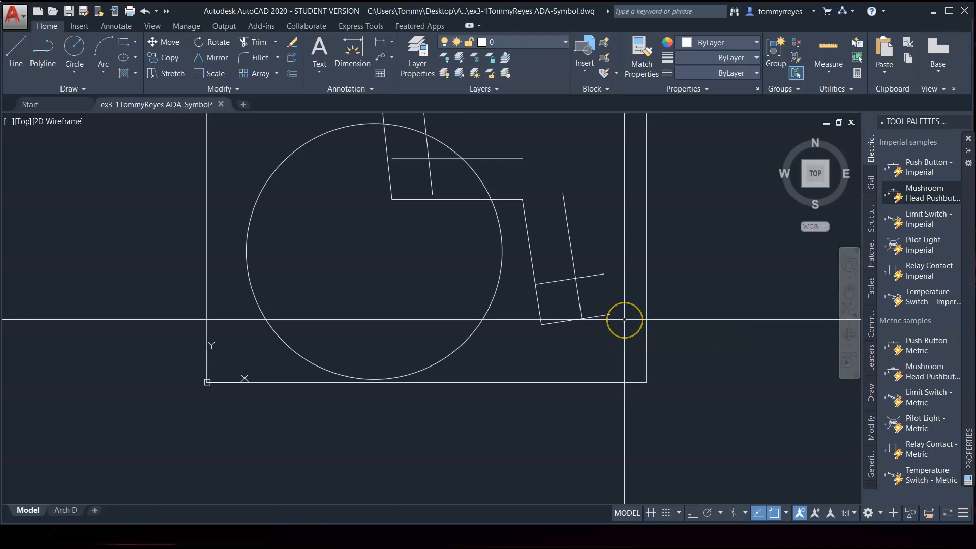
Fillet the offset leg line and offset seat line with radius 0 to form a sharp knee corner.
{"action": "type", "text": "f"}
{"action": "key", "text": "Return"}
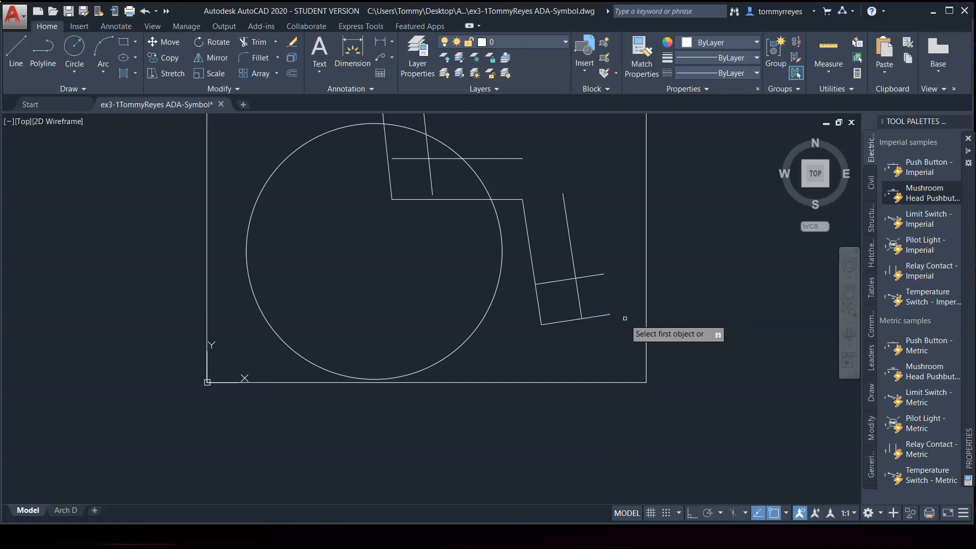
{"action": "type", "text": "l"}
{"action": "key", "text": "Return"}
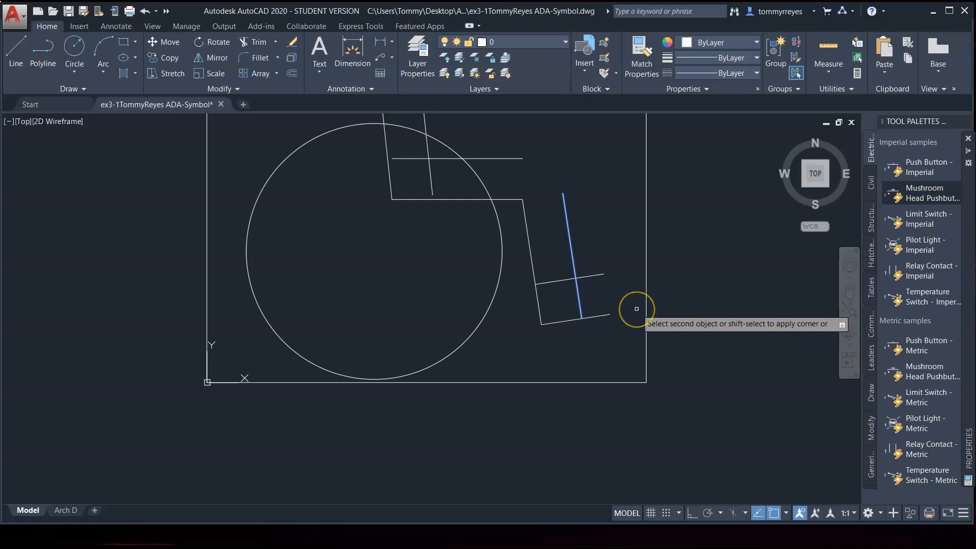
{"action": "type", "text": "r"}
{"action": "key", "text": "Return"}
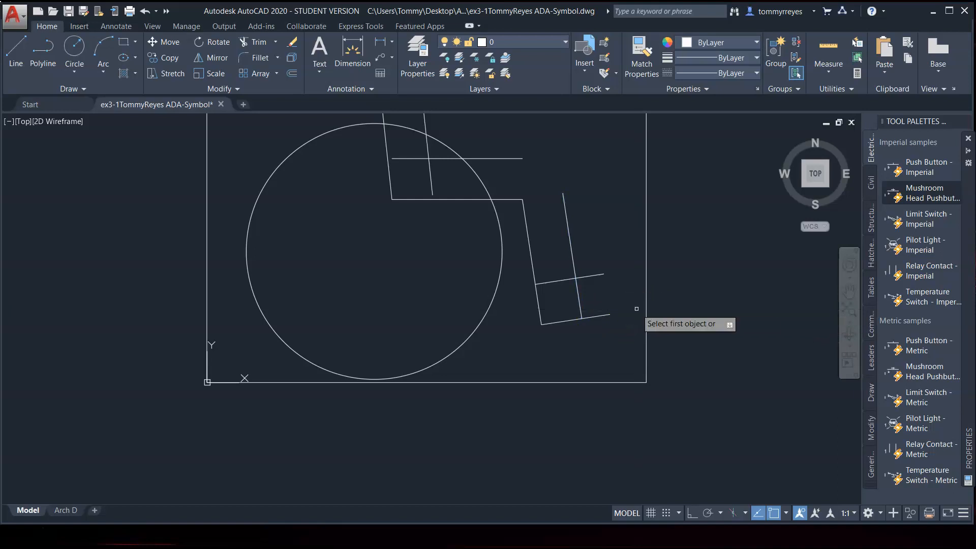
{"action": "type", "text": "0"}
{"action": "key", "text": "Return"}
{"action": "scroll", "coordinate": [620, 305], "scroll_direction": "down", "scroll_amount": 2}
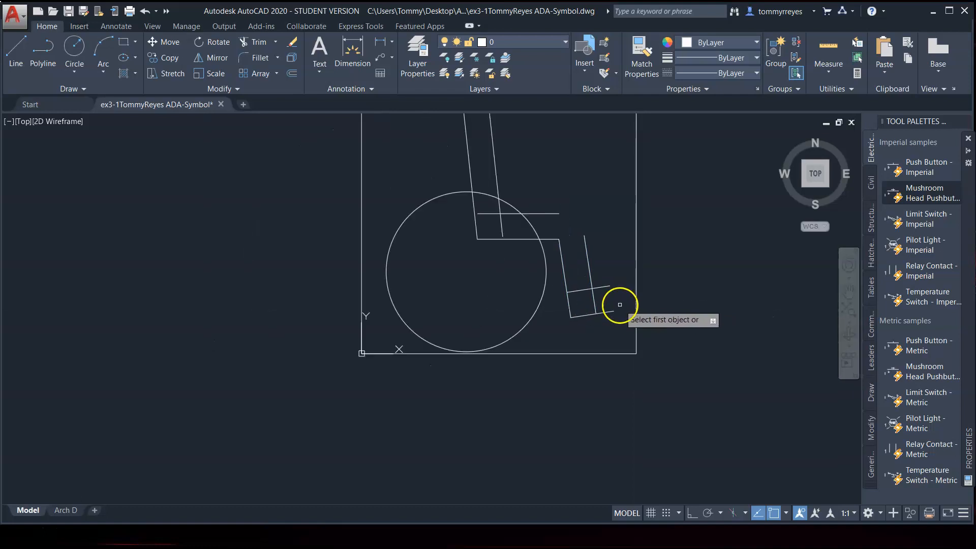
{"action": "left_click", "coordinate": [586, 254]}
{"action": "left_click", "coordinate": [556, 214]}
Join the offset seat line to the offset back line, and the offset leg line to the offset foot line, with zero-radius fillets.
{"action": "key", "text": "Return"}
{"action": "left_click", "coordinate": [533, 213]}
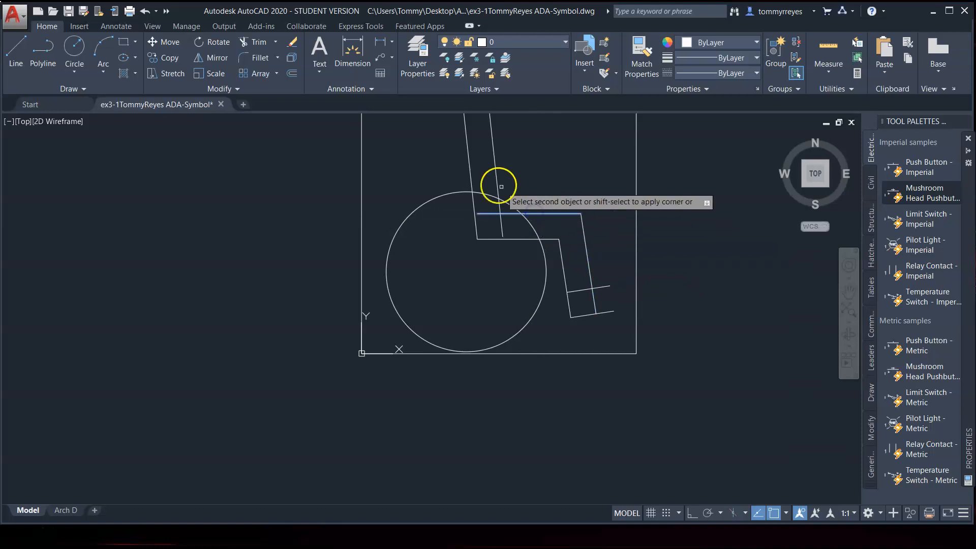
{"action": "left_click", "coordinate": [498, 179]}
{"action": "scroll", "coordinate": [604, 313], "scroll_direction": "up", "scroll_amount": 2}
{"action": "key", "text": "Return"}
{"action": "left_click", "coordinate": [601, 272]}
{"action": "left_click", "coordinate": [584, 261]}
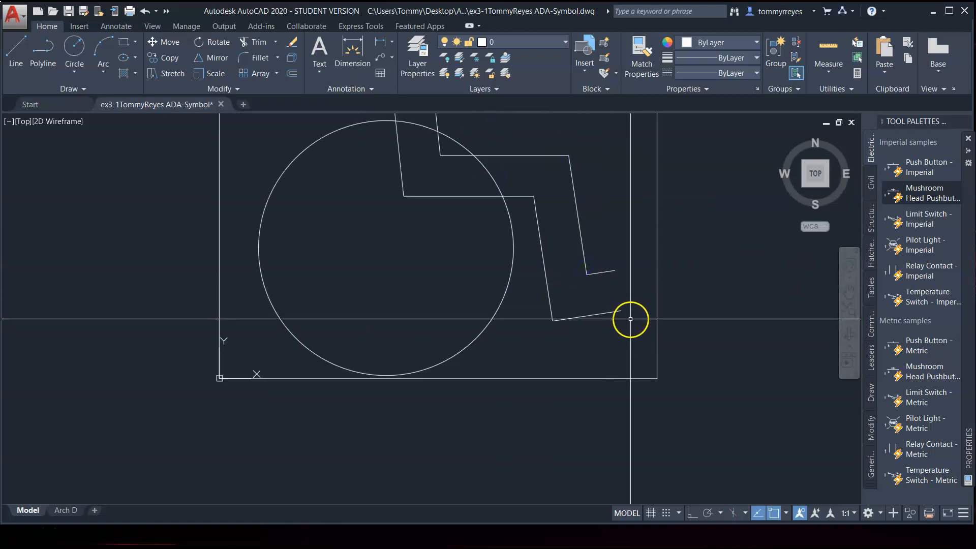
Draw a short line between the free ends of the two foot lines to close the foot.
{"action": "key", "text": "l"}
{"action": "key", "text": "Return"}
{"action": "left_click", "coordinate": [614, 270]}
{"action": "key", "text": "Return"}
{"action": "scroll", "coordinate": [631, 347], "scroll_direction": "down", "scroll_amount": 3}
{"action": "scroll", "coordinate": [621, 338], "scroll_direction": "up", "scroll_amount": 3}
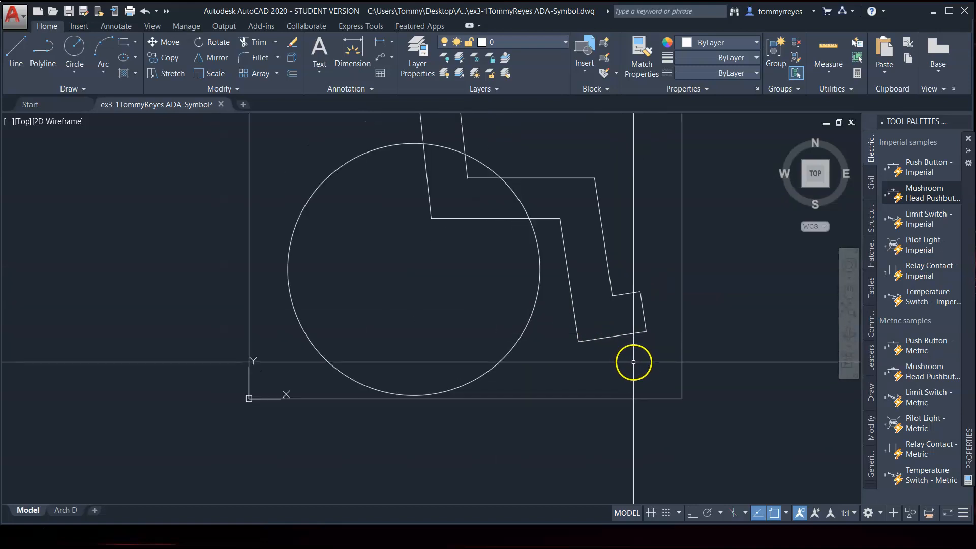
Draw a head circle centred on the left back line's top end, reaching the other back line's top, and move its left quadrant onto that centre point.
{"action": "scroll", "coordinate": [664, 374], "scroll_direction": "down", "scroll_amount": 4}
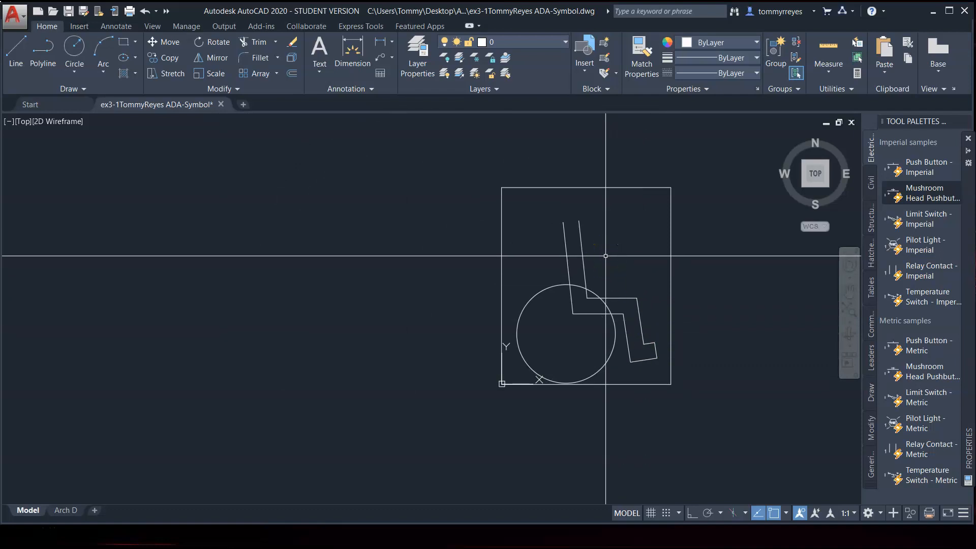
{"action": "key", "text": "Return"}
{"action": "left_click", "coordinate": [563, 224]}
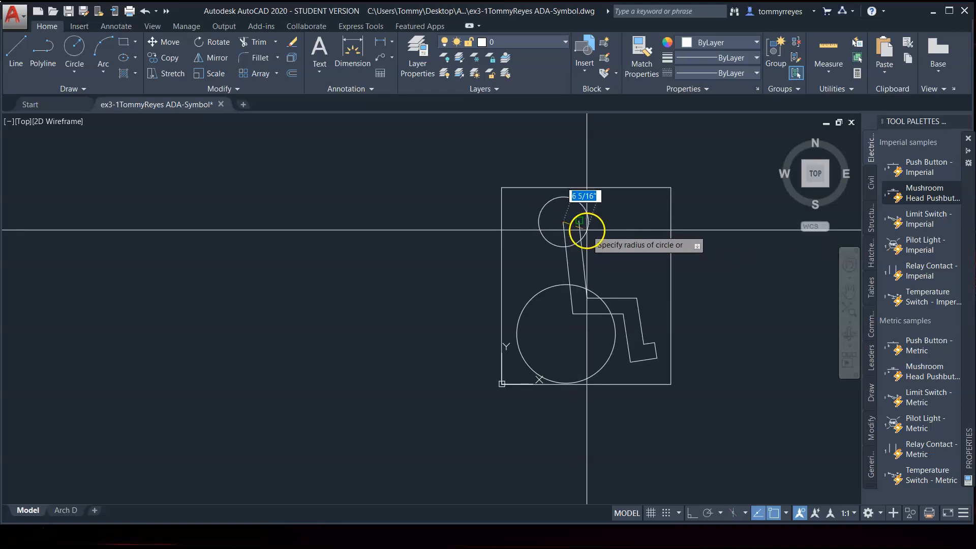
{"action": "left_click", "coordinate": [579, 224]}
{"action": "type", "text": "m"}
{"action": "key", "text": "Return"}
{"action": "left_click", "coordinate": [547, 222]}
{"action": "left_click", "coordinate": [566, 218]}
Enlarge the head circle to about 4 13/16" radius and move its left quadrant back onto the left back line's top end.
{"action": "scroll", "coordinate": [584, 219], "scroll_direction": "up", "scroll_amount": 4}
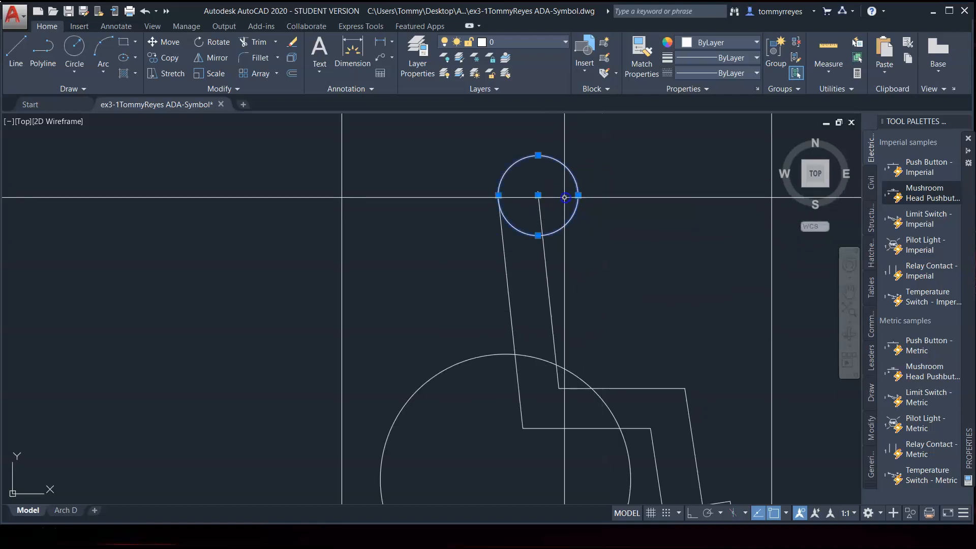
{"action": "left_click", "coordinate": [578, 195]}
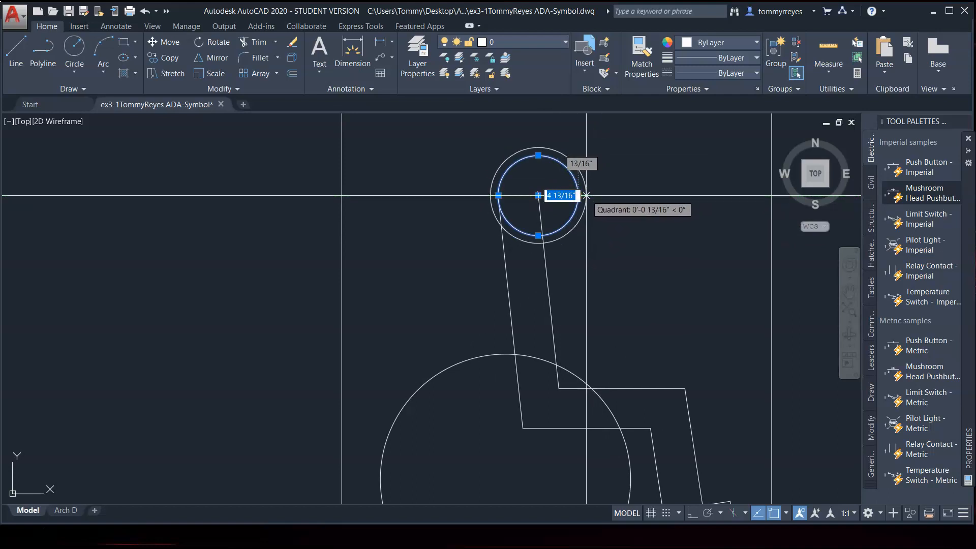
{"action": "left_click", "coordinate": [586, 195]}
{"action": "type", "text": "m"}
{"action": "key", "text": "Return"}
{"action": "left_click", "coordinate": [491, 195]}
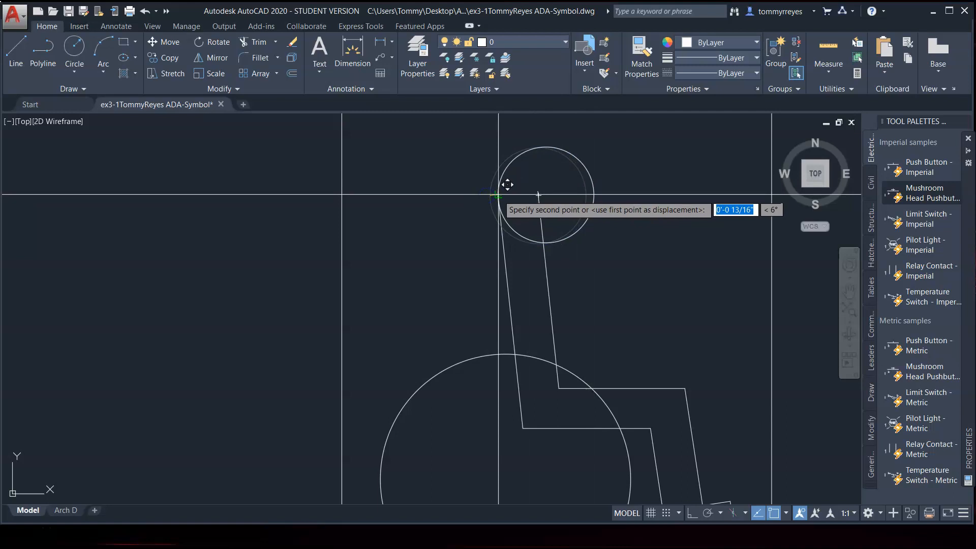
{"action": "left_click", "coordinate": [498, 195]}
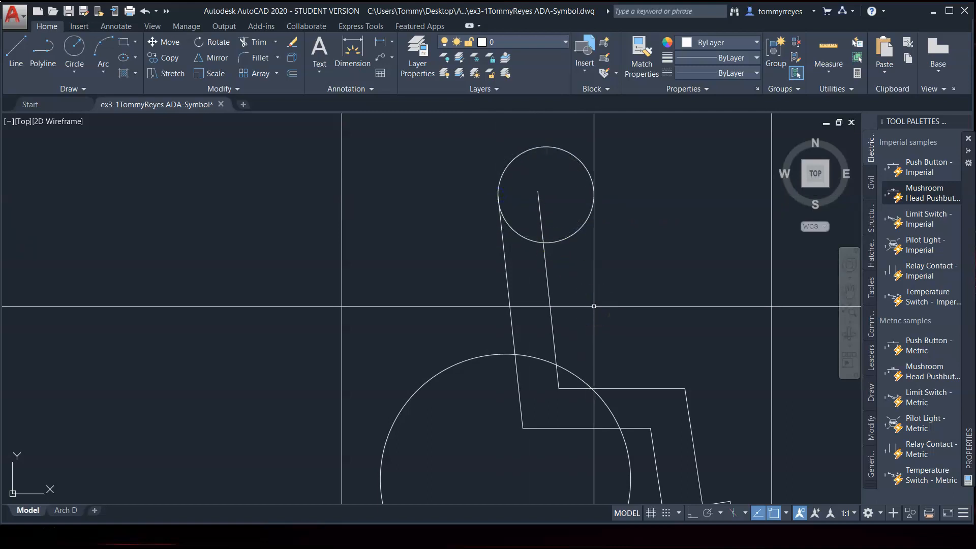
Stretch the head circle and the upper ends of both back lines about 3" up and slightly to the left.
{"action": "scroll", "coordinate": [594, 305], "scroll_direction": "down", "scroll_amount": 2}
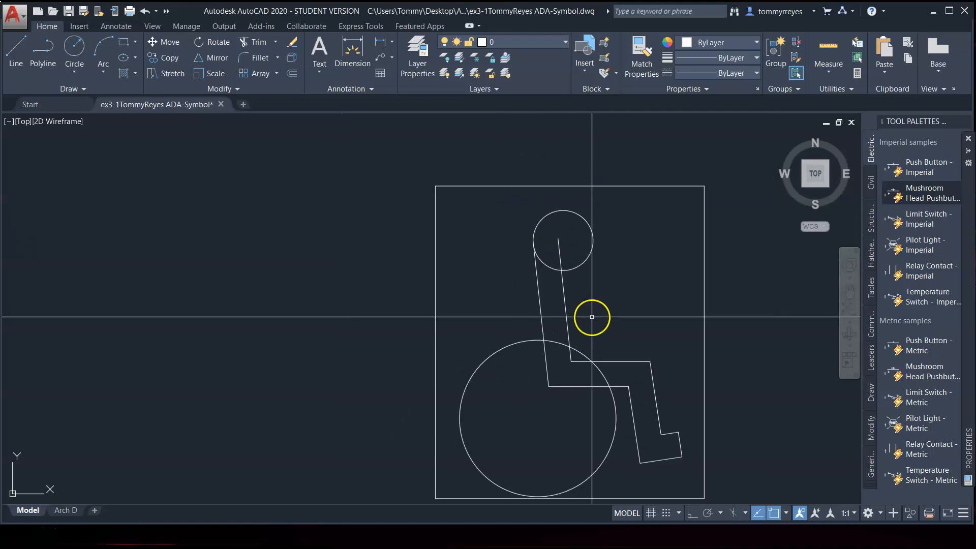
{"action": "key", "text": "Return"}
{"action": "left_click", "coordinate": [617, 205]}
{"action": "left_click", "coordinate": [504, 275]}
{"action": "key", "text": "Return"}
{"action": "left_click", "coordinate": [626, 285]}
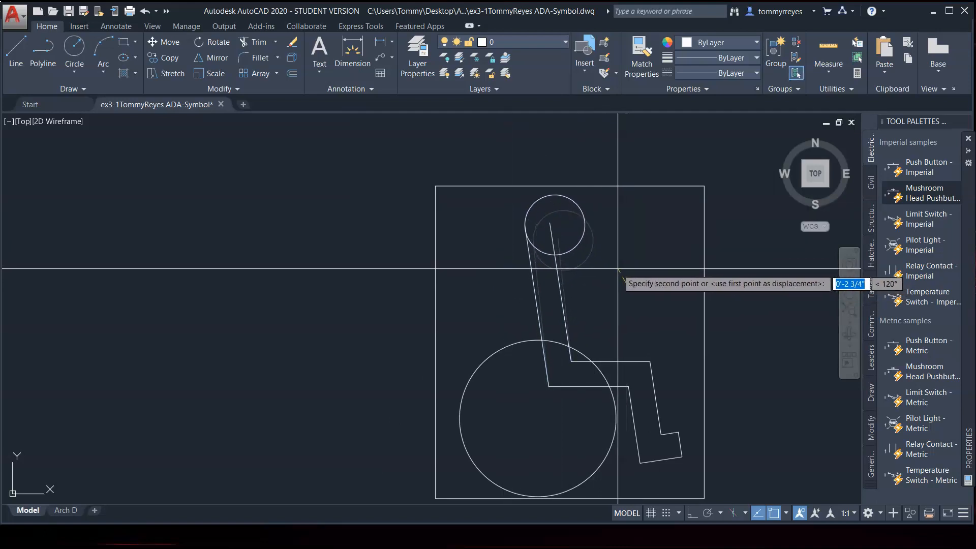
{"action": "left_click", "coordinate": [620, 265]}
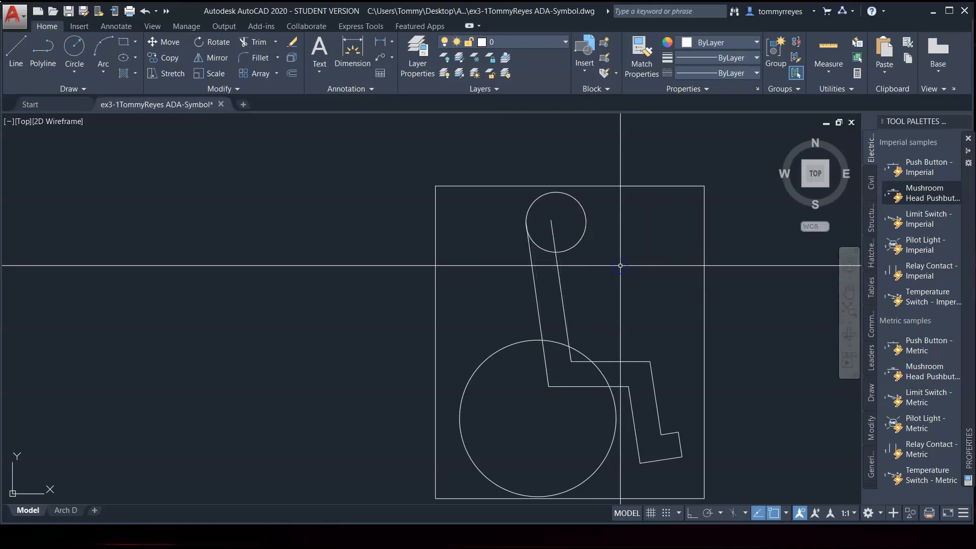
Trim the right back line inside the head circle and the circle's arc between the two back lines.
{"action": "type", "text": "tr"}
{"action": "key", "text": "Return"}
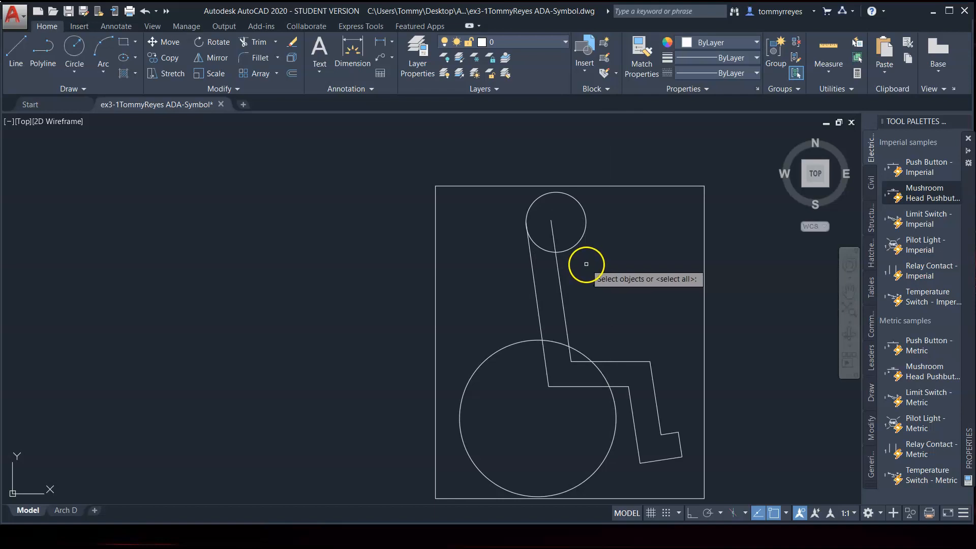
{"action": "key", "text": "Escape"}
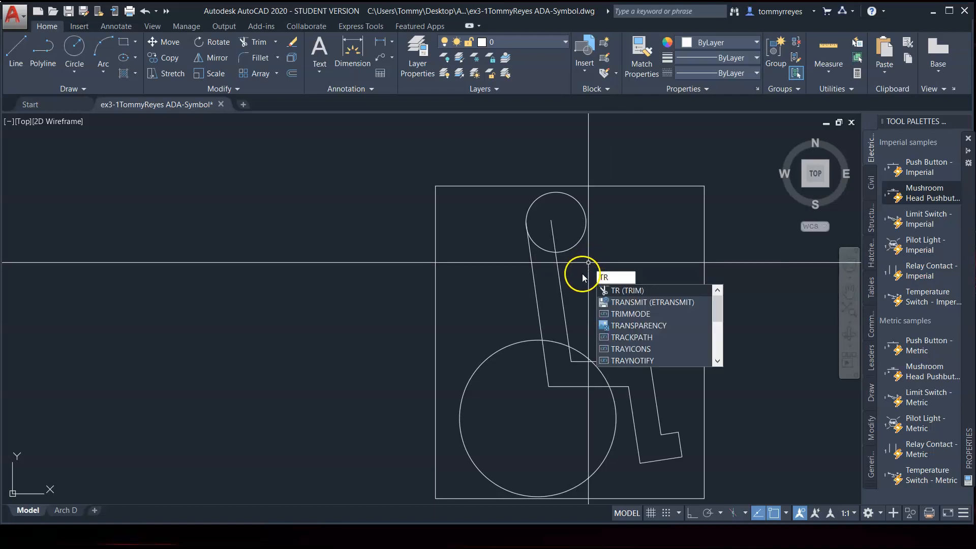
{"action": "key", "text": "Return"}
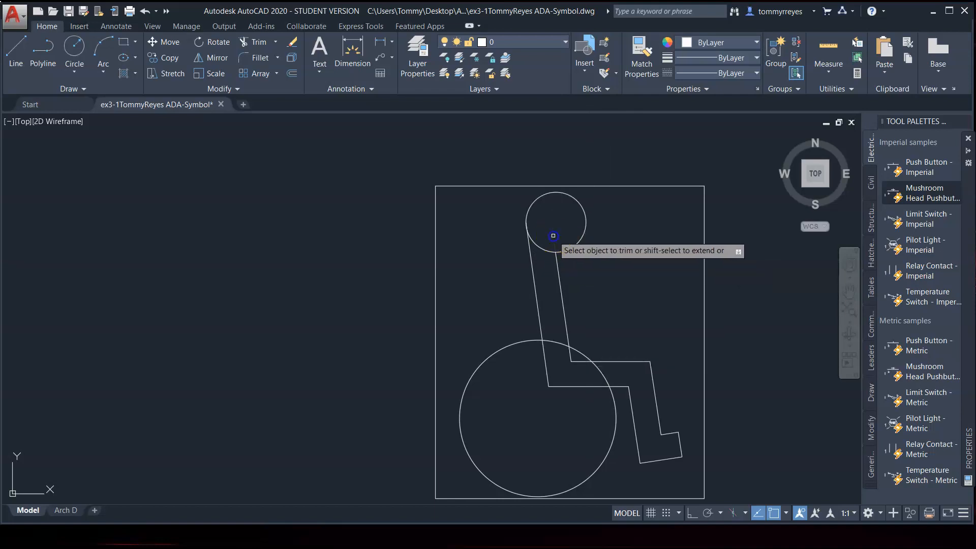
{"action": "left_click", "coordinate": [542, 247]}
{"action": "key", "text": "Escape"}
Trim the left back line's short end inside the head outline so the arc runs into the line.
{"action": "scroll", "coordinate": [526, 219], "scroll_direction": "up", "scroll_amount": 6}
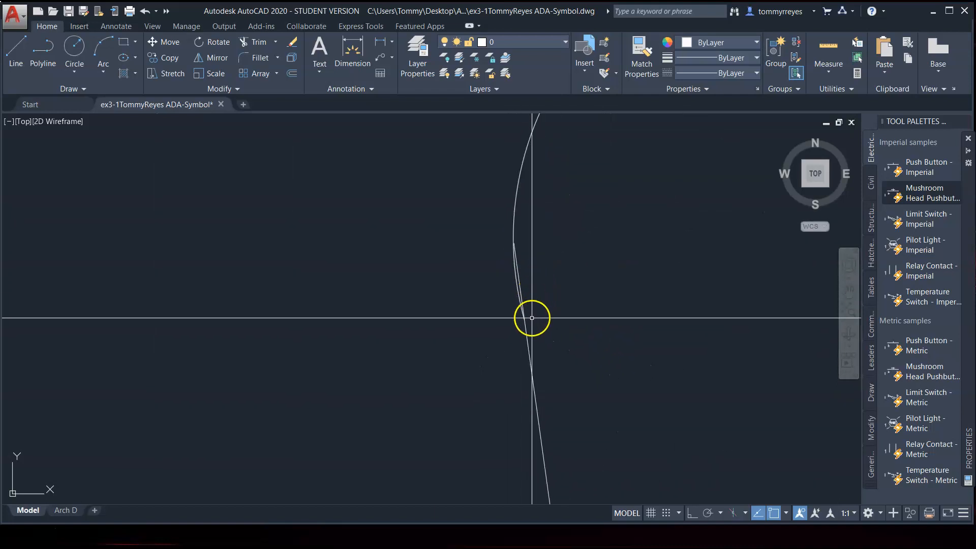
{"action": "type", "text": "tr"}
{"action": "key", "text": "Return"}
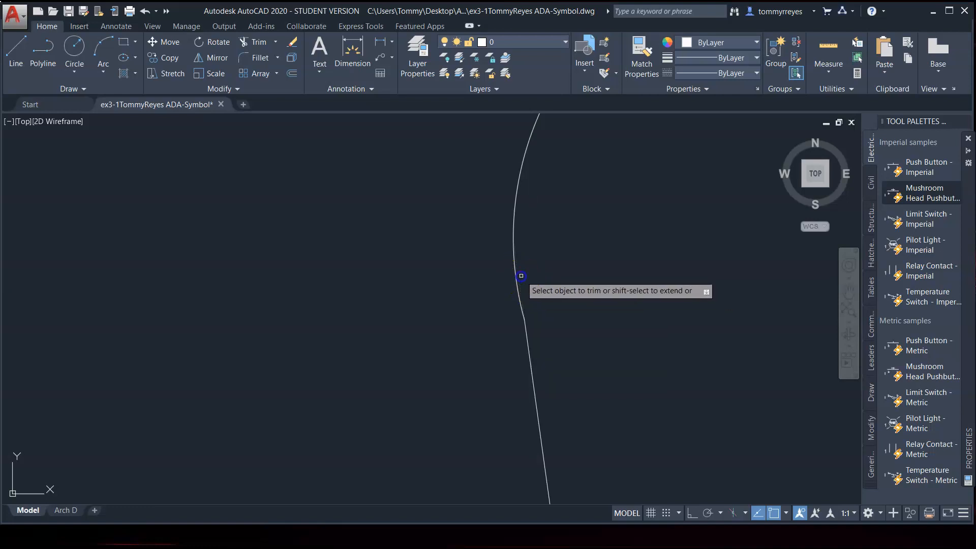
{"action": "scroll", "coordinate": [521, 275], "scroll_direction": "down", "scroll_amount": 6}
{"action": "key", "text": "Escape"}
Offset the wheel circle 4" inward.
{"action": "scroll", "coordinate": [555, 293], "scroll_direction": "up", "scroll_amount": 4}
{"action": "scroll", "coordinate": [572, 304], "scroll_direction": "up", "scroll_amount": 4}
{"action": "scroll", "coordinate": [604, 376], "scroll_direction": "down", "scroll_amount": 4}
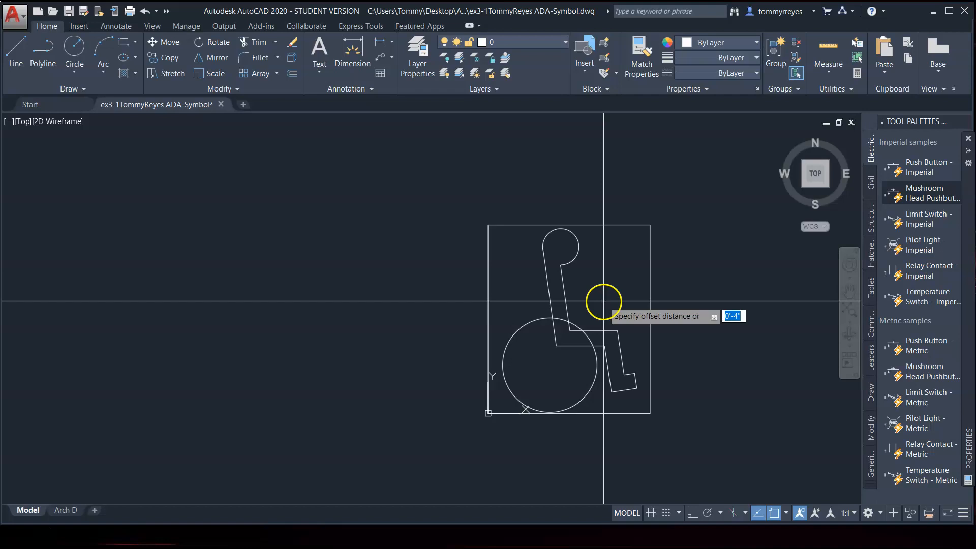
{"action": "key", "text": "Return"}
{"action": "left_click", "coordinate": [505, 351]}
{"action": "left_click", "coordinate": [537, 371]}
{"action": "scroll", "coordinate": [559, 365], "scroll_direction": "up", "scroll_amount": 2}
{"action": "key", "text": "Escape"}
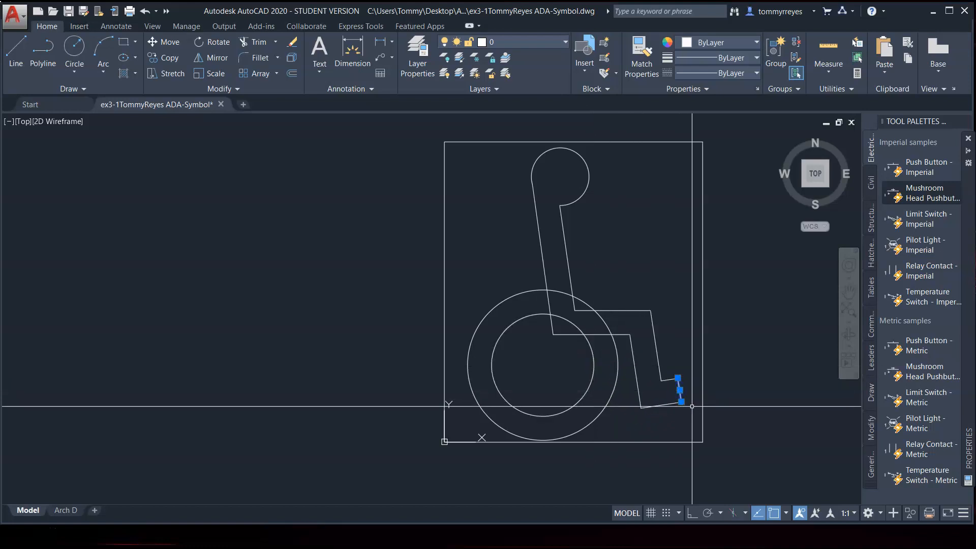
{"action": "key", "text": "Escape"}
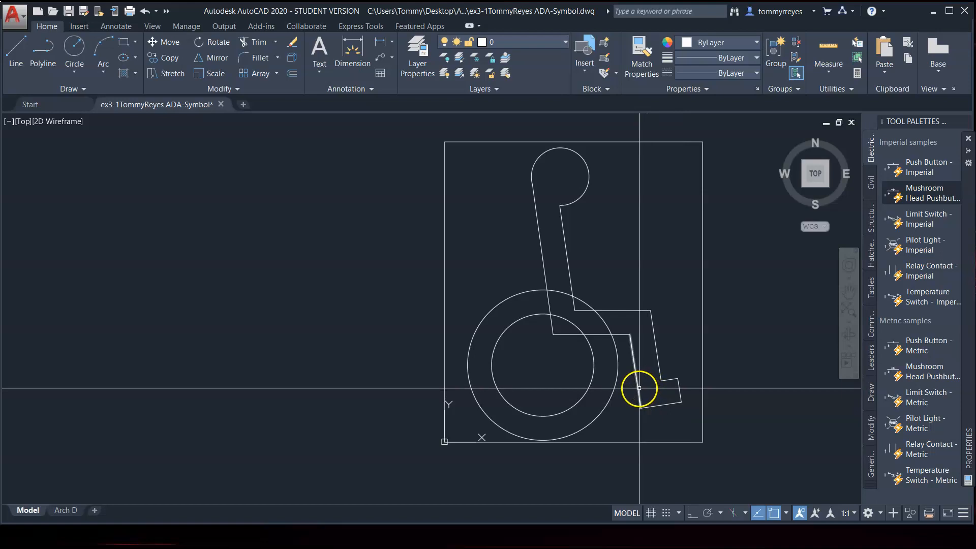
{"action": "type", "text": "co"}
{"action": "key", "text": "Return"}
{"action": "left_click", "coordinate": [663, 428]}
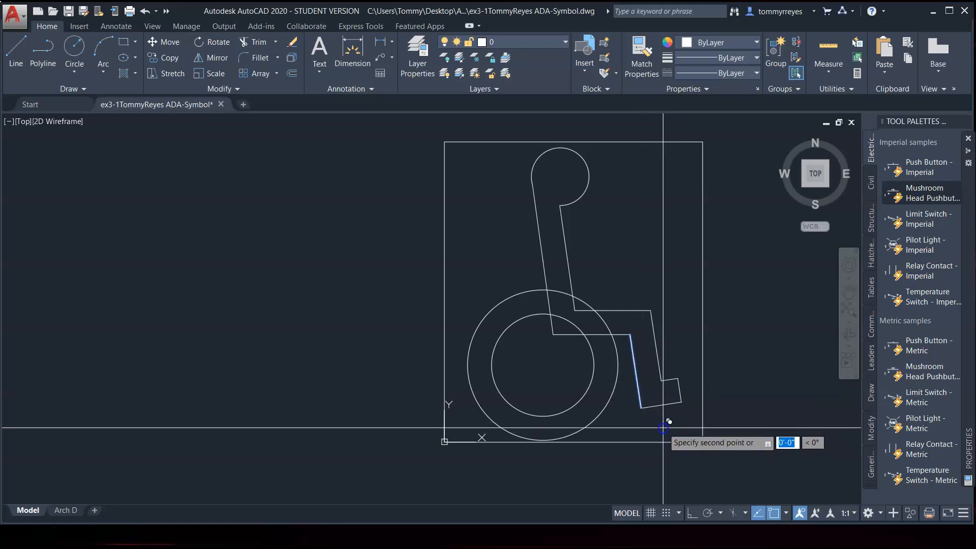
{"action": "left_click", "coordinate": [632, 437]}
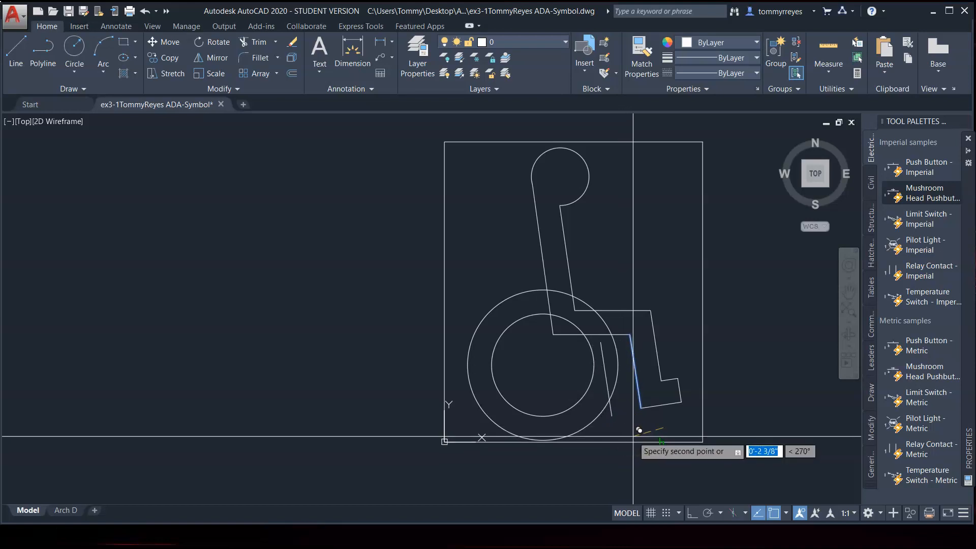
{"action": "scroll", "coordinate": [636, 435], "scroll_direction": "up", "scroll_amount": 2}
{"action": "left_click", "coordinate": [638, 433]}
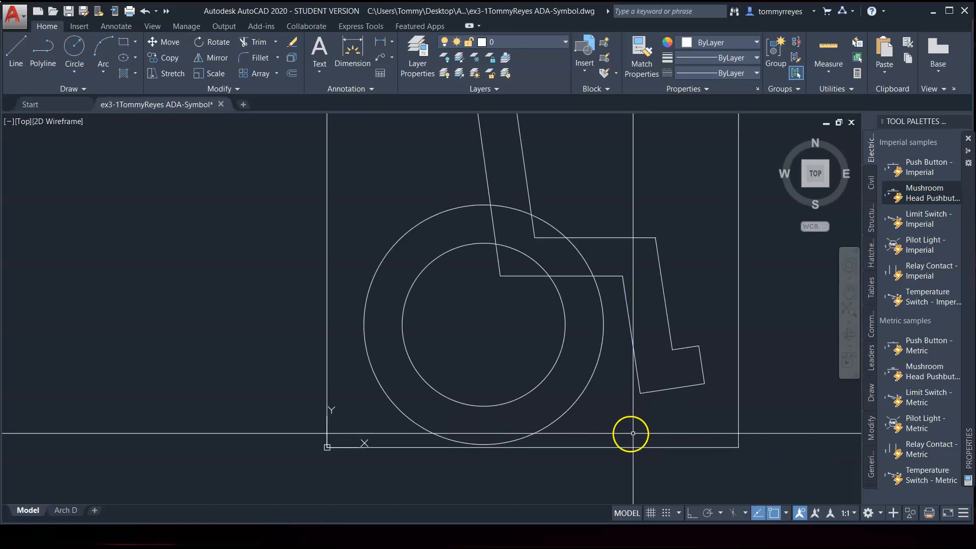
{"action": "type", "text": "l"}
{"action": "key", "text": "Return"}
{"action": "left_click", "coordinate": [601, 397]}
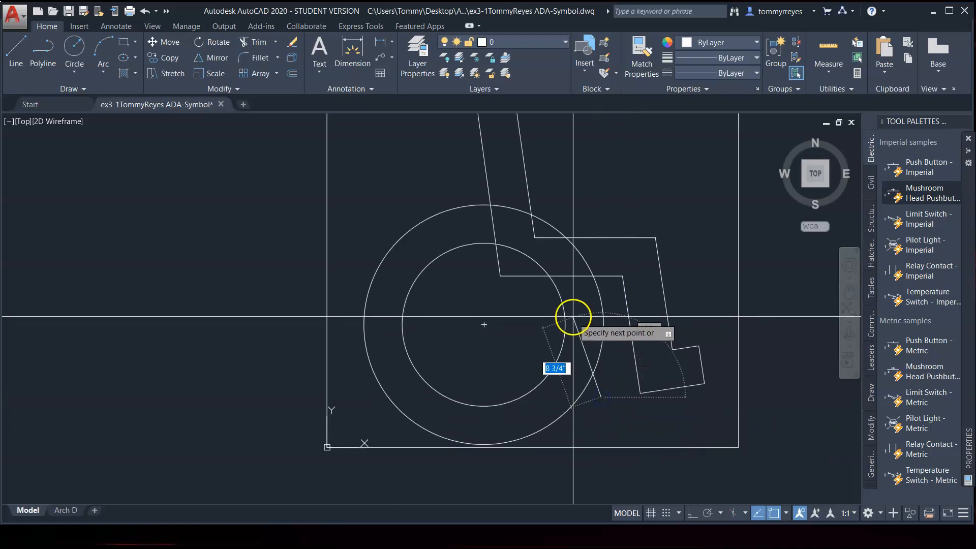
{"action": "key", "text": "Escape"}
Delete the inner wheel circle and offset the outer wheel circle 3" inward in its place.
{"action": "left_click", "coordinate": [571, 315]}
{"action": "left_click", "coordinate": [548, 339]}
{"action": "type", "text": "o"}
{"action": "key", "text": "Return"}
{"action": "type", "text": "3"}
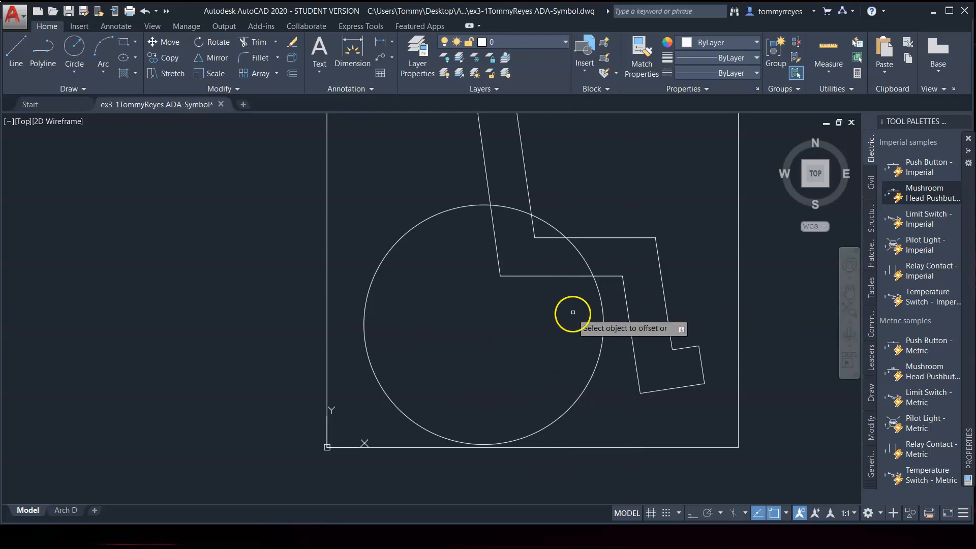
{"action": "left_click", "coordinate": [599, 288]}
{"action": "left_click", "coordinate": [533, 332]}
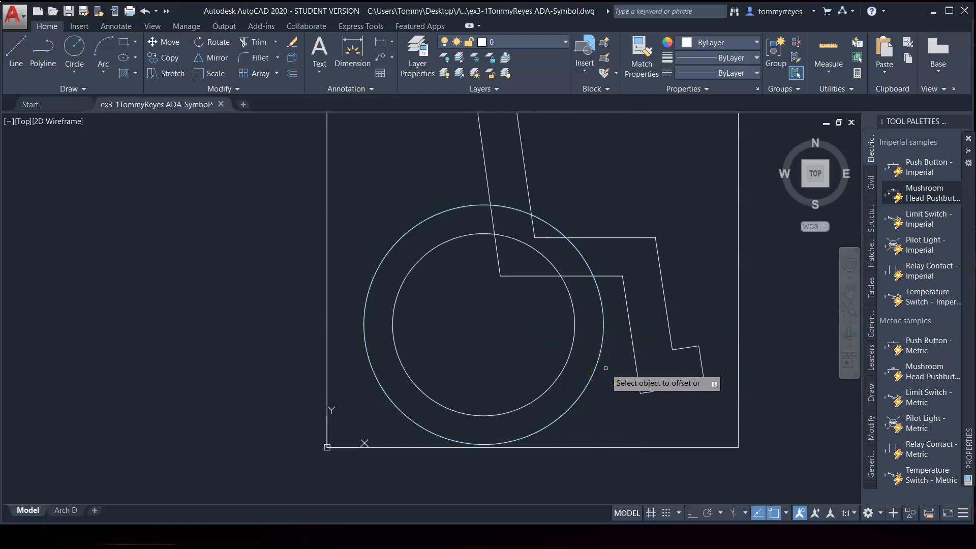
{"action": "key", "text": "Escape"}
Copy the left lower-leg line to the wheel's right side, crossing the rim between the two circles.
{"action": "left_click", "coordinate": [628, 352]}
{"action": "type", "text": "co"}
{"action": "key", "text": "Return"}
{"action": "left_click", "coordinate": [689, 415]}
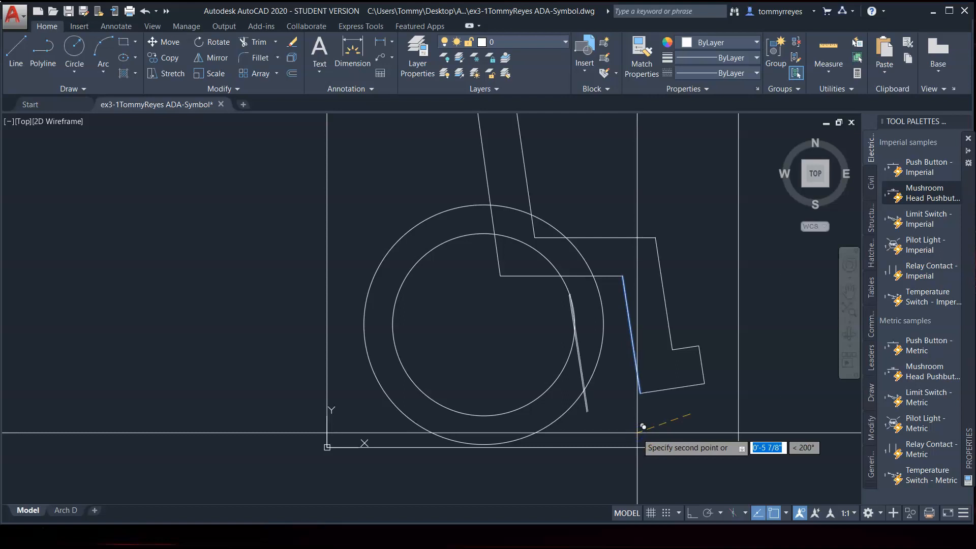
{"action": "key", "text": "Escape"}
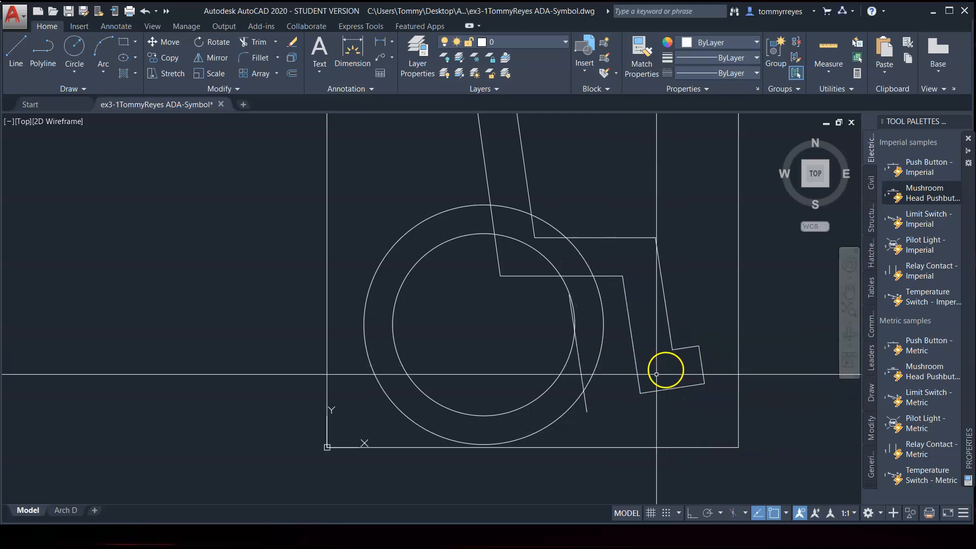
Swing the copied line's lower end outward past the wheel's rim, making the line about 11 5/8" long.
{"action": "key", "text": "Return"}
{"action": "left_click", "coordinate": [569, 295]}
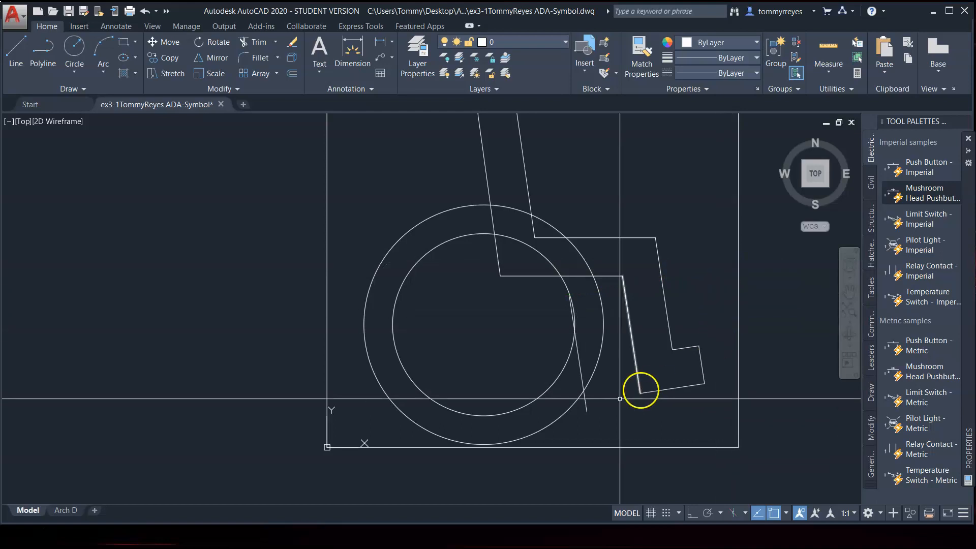
{"action": "left_click", "coordinate": [588, 409]}
{"action": "left_click", "coordinate": [587, 412]}
{"action": "left_click_drag", "start_coordinate": [588, 413], "coordinate": [612, 398]}
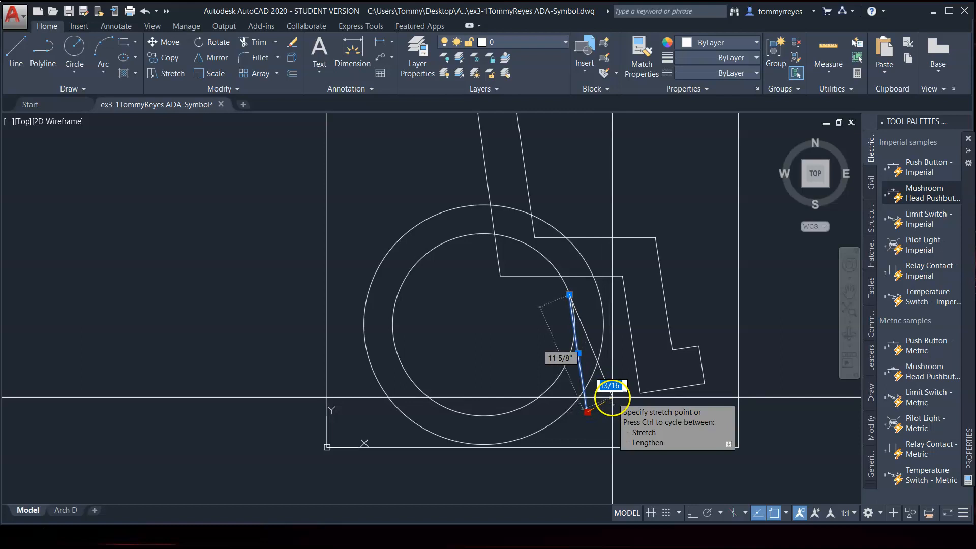
{"action": "left_click", "coordinate": [612, 398]}
{"action": "key", "text": "Escape"}
{"action": "left_click", "coordinate": [609, 389]}
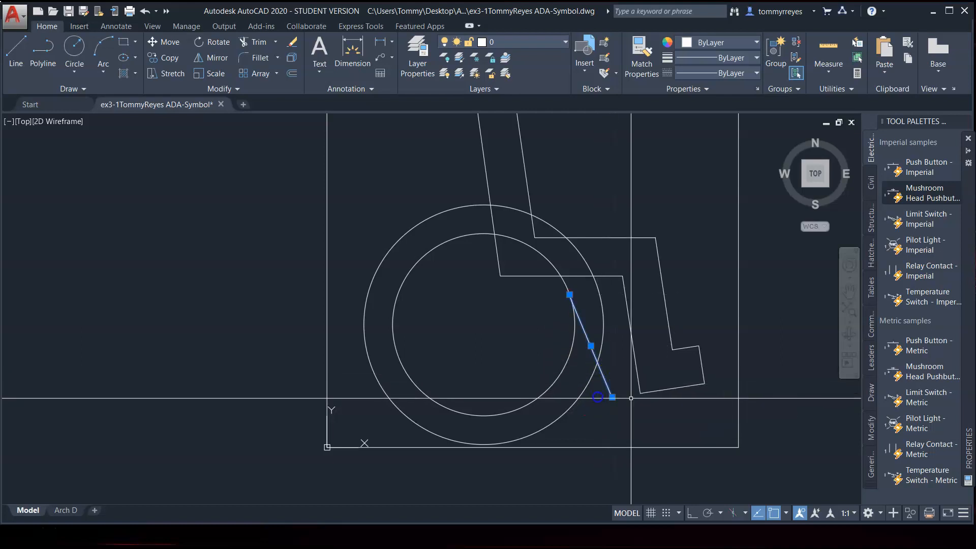
{"action": "right_click", "coordinate": [638, 397]}
{"action": "left_click", "coordinate": [637, 424]}
{"action": "left_click", "coordinate": [639, 433]}
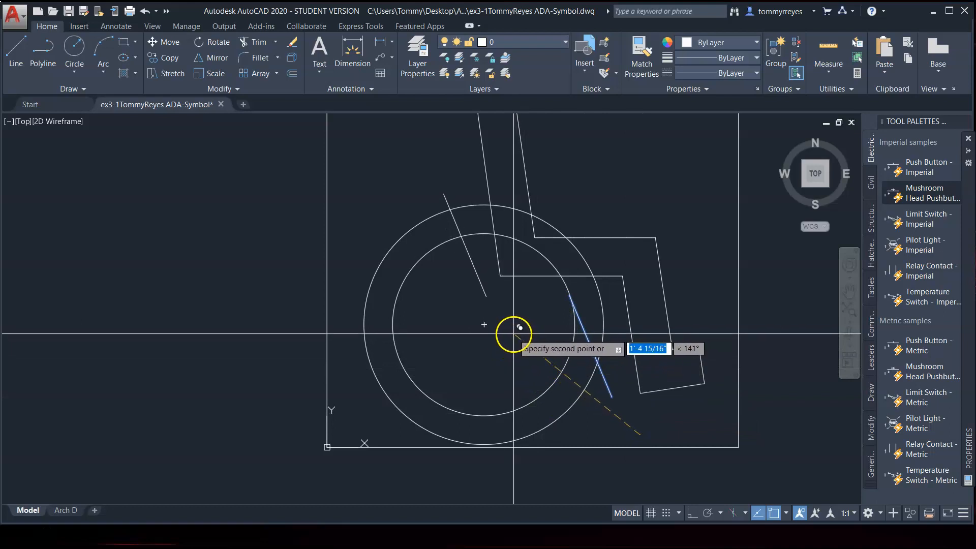
{"action": "key", "text": "Escape"}
Copy the left back line about 3" to the left.
{"action": "left_click", "coordinate": [498, 261]}
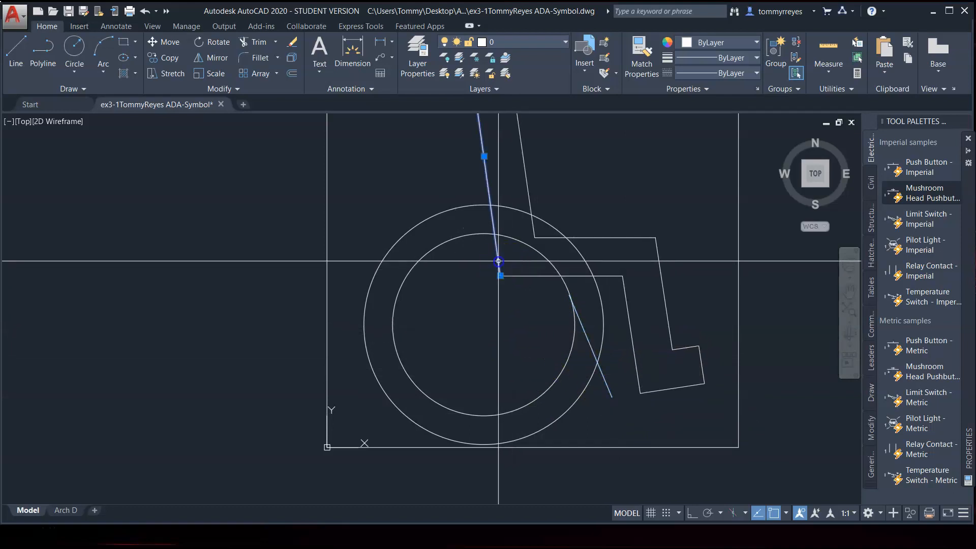
{"action": "type", "text": "co"}
{"action": "key", "text": "Return"}
{"action": "left_click", "coordinate": [528, 329]}
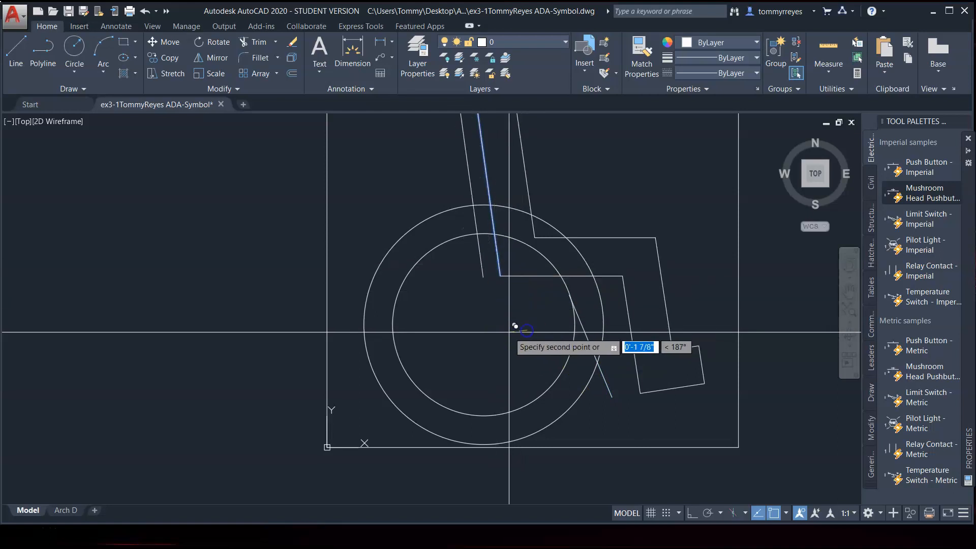
{"action": "left_click", "coordinate": [501, 332]}
{"action": "key", "text": "Escape"}
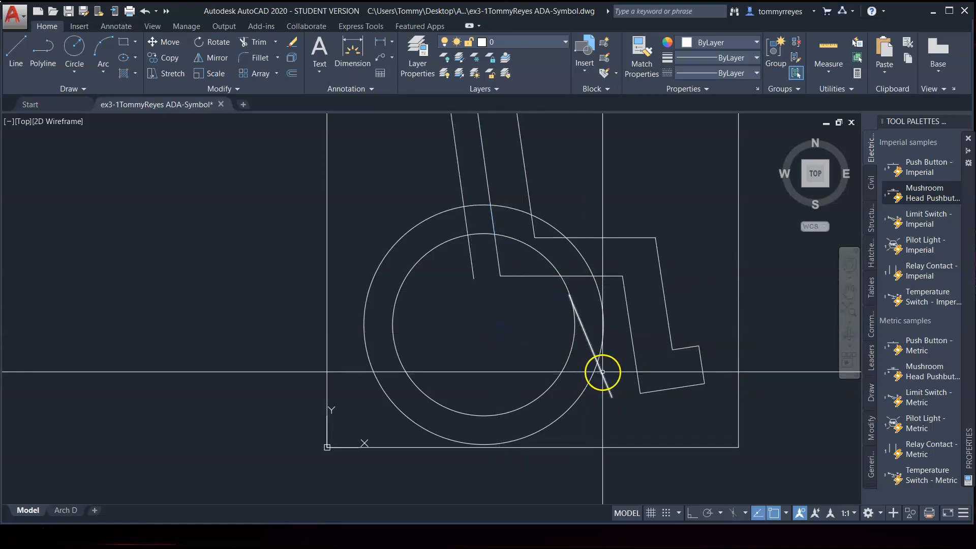
Copy the slanted wheel line from its top end to the front end of the lower seat line.
{"action": "type", "text": "co"}
{"action": "key", "text": "Return"}
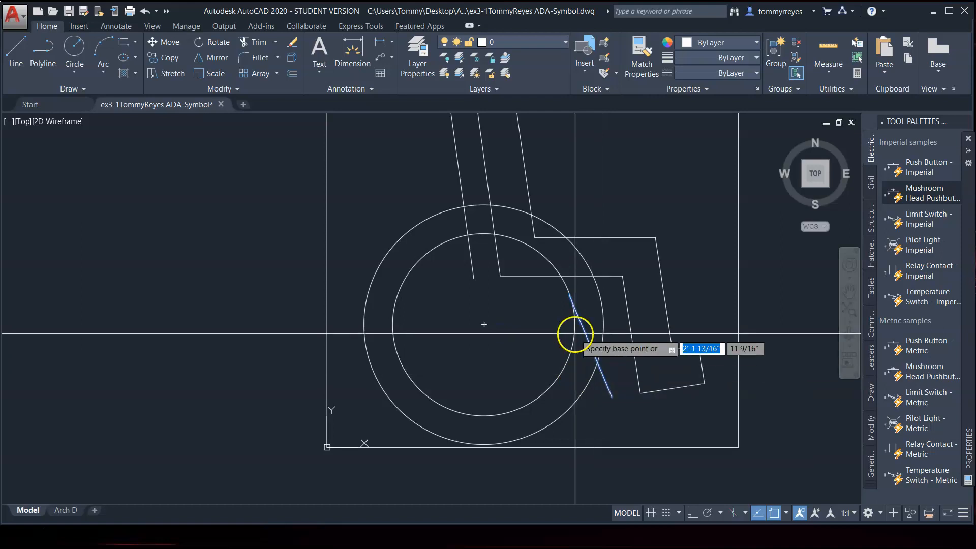
{"action": "left_click", "coordinate": [569, 295]}
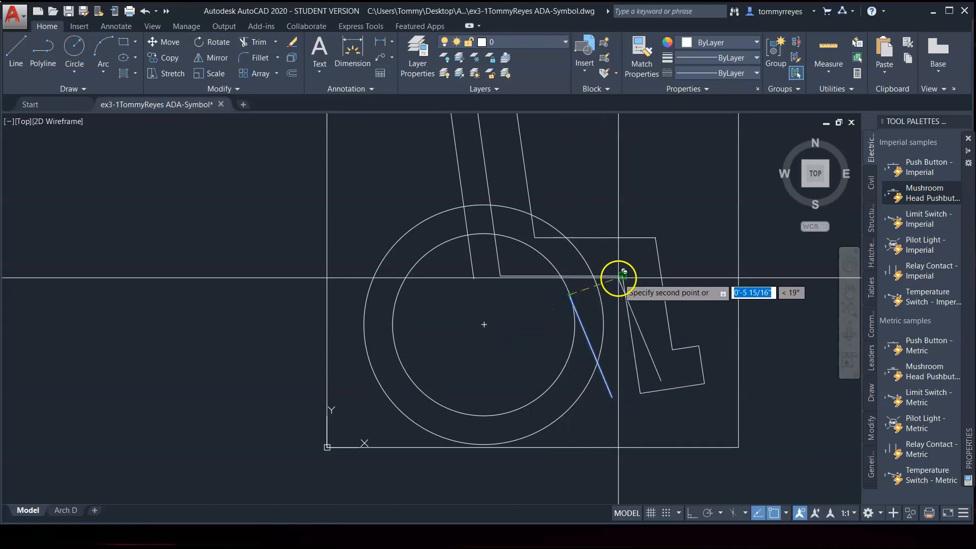
{"action": "left_click", "coordinate": [622, 275]}
{"action": "key", "text": "Escape"}
Delete the two old lower-leg lines and the upper and lower foot lines.
{"action": "left_click", "coordinate": [680, 301]}
{"action": "left_click", "coordinate": [663, 310]}
{"action": "left_click", "coordinate": [686, 348]}
{"action": "left_click", "coordinate": [653, 388]}
{"action": "left_click", "coordinate": [639, 398]}
{"action": "key", "text": "Delete"}
Offset the new slanted leg line 4" to the right and delete the leftover line that closed the old foot.
{"action": "type", "text": "o"}
{"action": "key", "text": "Return"}
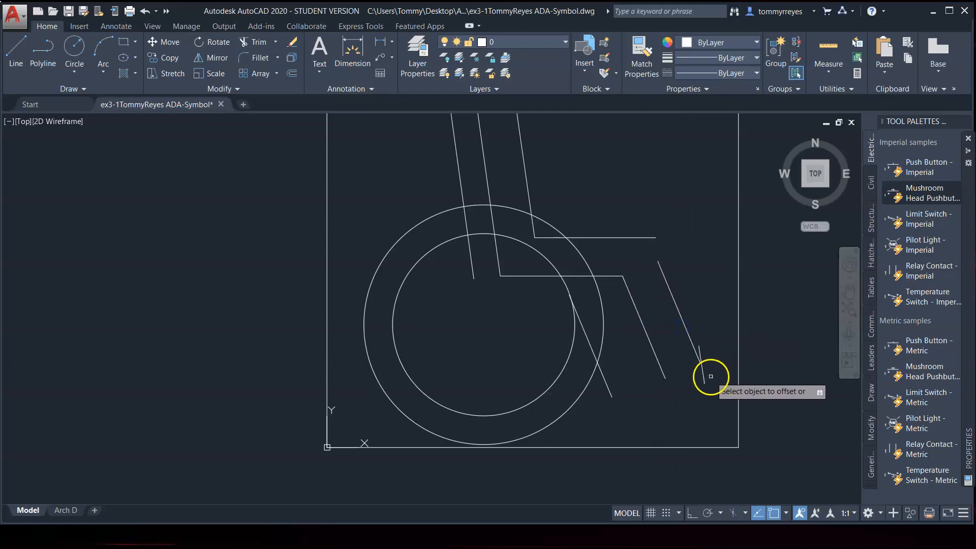
{"action": "left_click", "coordinate": [707, 376]}
{"action": "left_click", "coordinate": [703, 383]}
{"action": "key", "text": "Delete"}
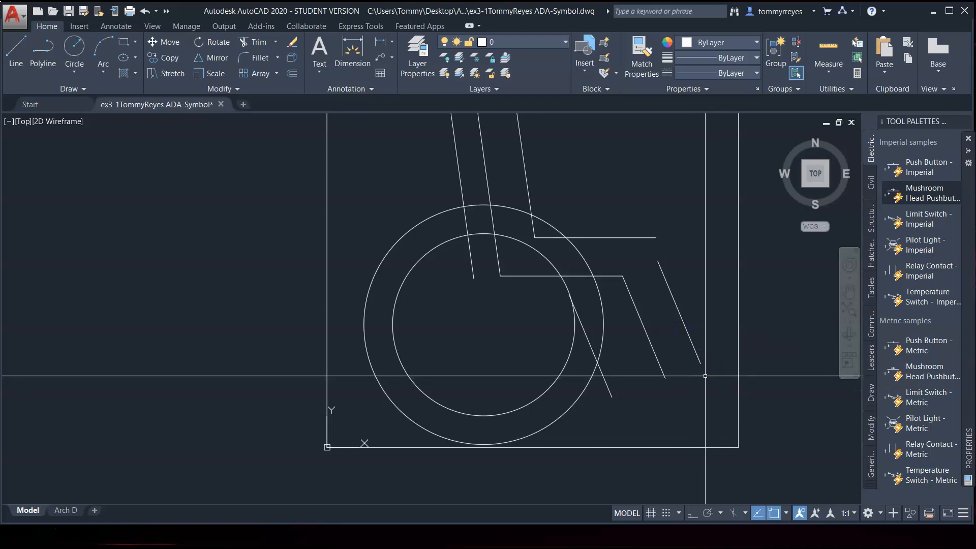
Draw a new foot with a sole line square to the left leg line's lower end, a 4" offset above it, and a closing toe line.
{"action": "type", "text": "l"}
{"action": "key", "text": "Return"}
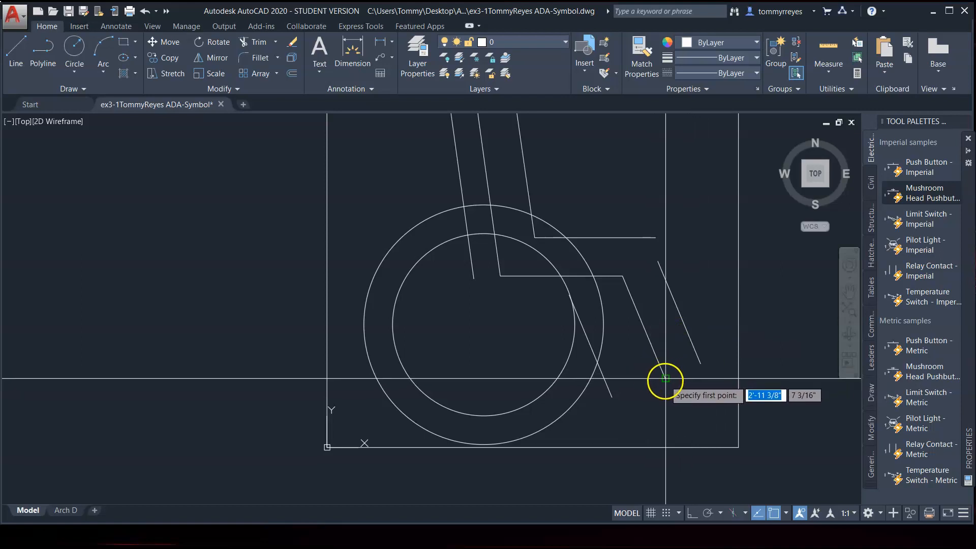
{"action": "left_click", "coordinate": [731, 350]}
{"action": "key", "text": "Return"}
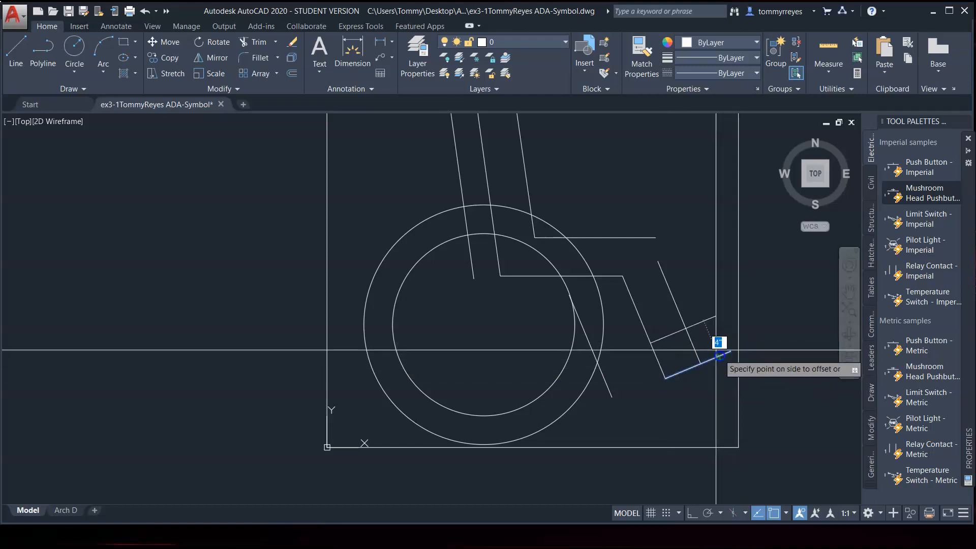
{"action": "left_click", "coordinate": [731, 350]}
Fillet the right leg line into sharp corners with the upper seat line and the top line of the foot.
{"action": "type", "text": "f"}
{"action": "key", "text": "Return"}
{"action": "left_click", "coordinate": [669, 287]}
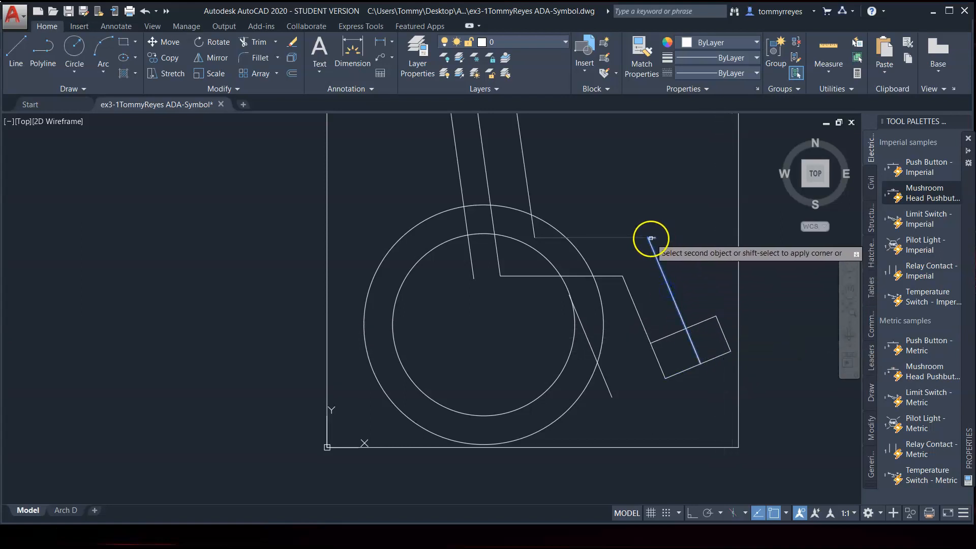
{"action": "left_click", "coordinate": [636, 237]}
{"action": "key", "text": "Return"}
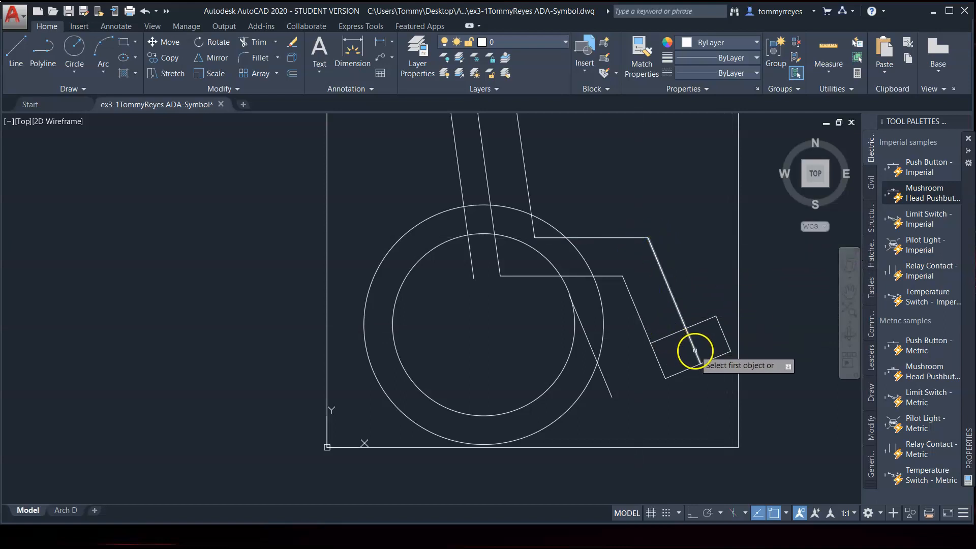
{"action": "left_click", "coordinate": [699, 322]}
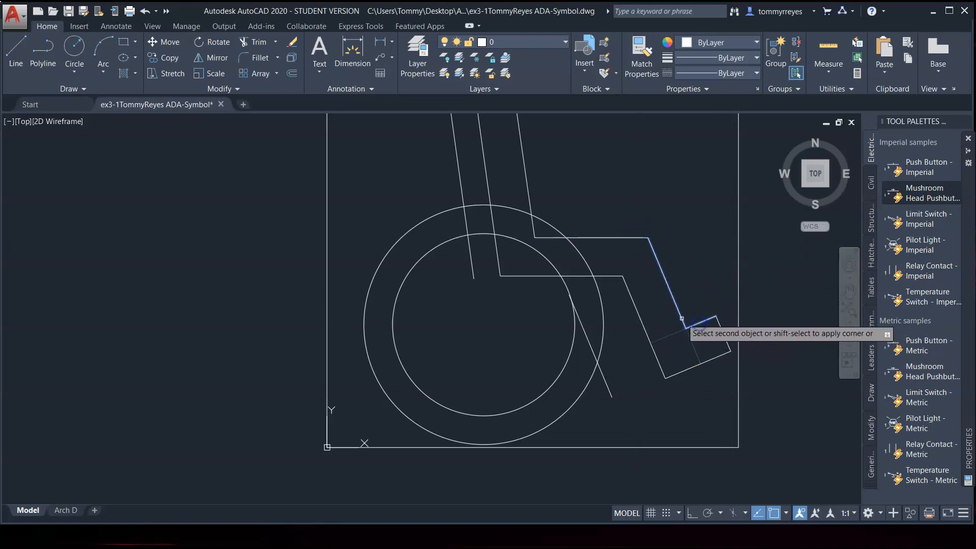
{"action": "scroll", "coordinate": [700, 374], "scroll_direction": "down", "scroll_amount": 2}
{"action": "left_click", "coordinate": [688, 360]}
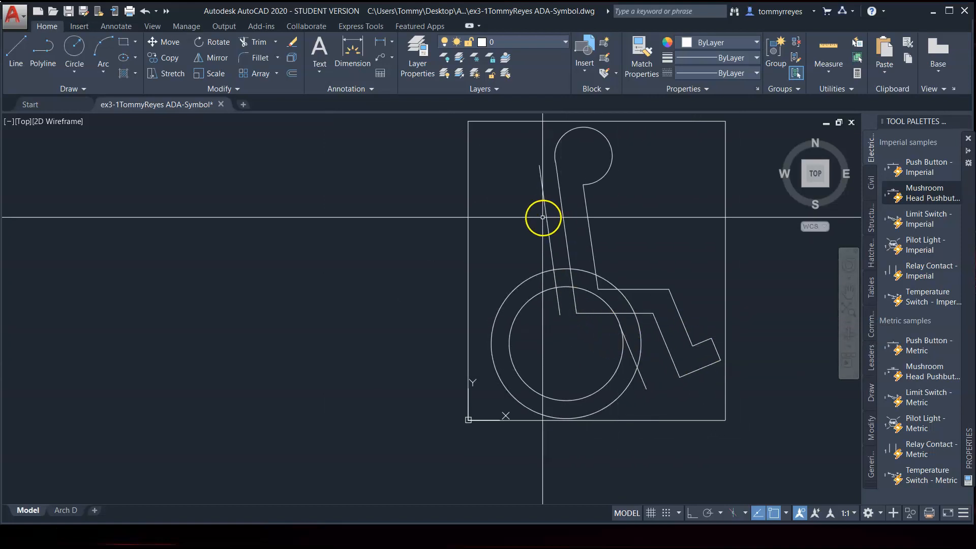
Trim both wheel circles between the chair-back line and the slanted wheel line to open the wheel toward the seat.
{"action": "type", "text": "tr"}
{"action": "key", "text": "Return"}
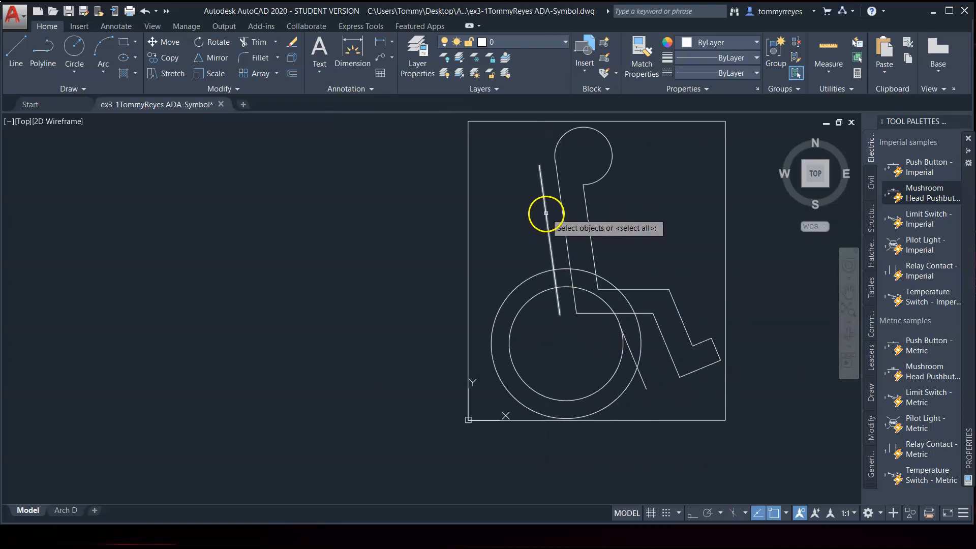
{"action": "left_click", "coordinate": [639, 374]}
{"action": "key", "text": "Return"}
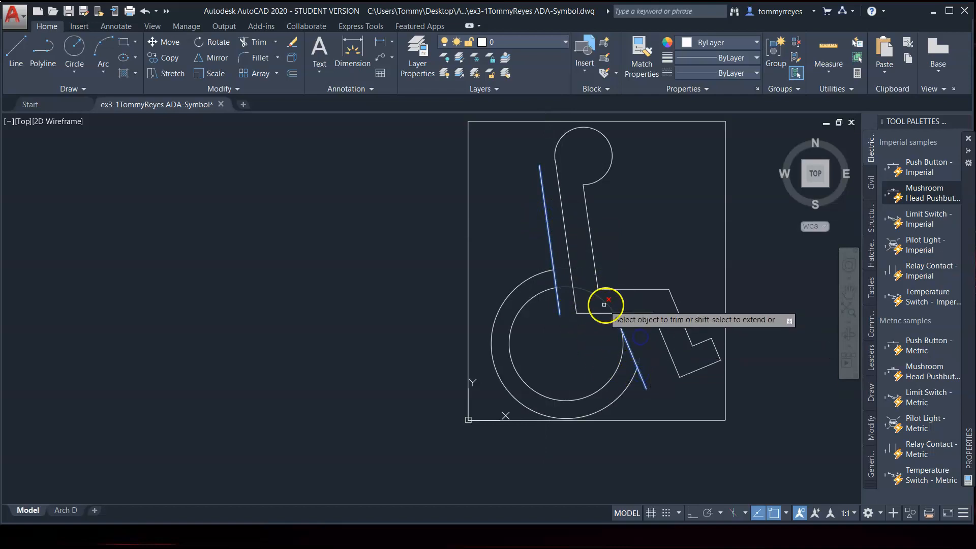
{"action": "key", "text": "Return"}
Move the slanted wheel line slightly inward so it crosses the open ends of both wheel arcs.
{"action": "scroll", "coordinate": [648, 387], "scroll_direction": "up", "scroll_amount": 2}
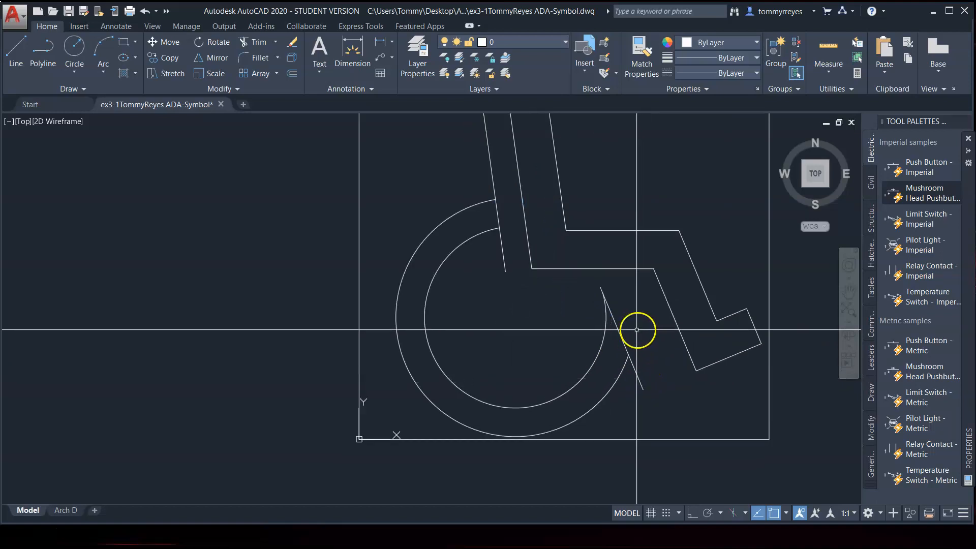
{"action": "left_click", "coordinate": [622, 335]}
{"action": "type", "text": "m"}
{"action": "key", "text": "Return"}
{"action": "left_click", "coordinate": [642, 324]}
{"action": "left_click", "coordinate": [636, 330]}
{"action": "key", "text": "Return"}
{"action": "left_click", "coordinate": [614, 338]}
{"action": "key", "text": "Return"}
{"action": "left_click", "coordinate": [605, 304]}
{"action": "right_click", "coordinate": [630, 357]}
{"action": "key", "text": "Return"}
{"action": "key", "text": "Return"}
{"action": "key", "text": "Escape"}
Trim the ends of the slanted wheel line and the chair-back line so both only close the gap between the wheel arcs.
{"action": "type", "text": "tr"}
{"action": "key", "text": "Return"}
{"action": "left_click", "coordinate": [635, 382]}
{"action": "left_click", "coordinate": [605, 314]}
{"action": "scroll", "coordinate": [627, 359], "scroll_direction": "down", "scroll_amount": 2}
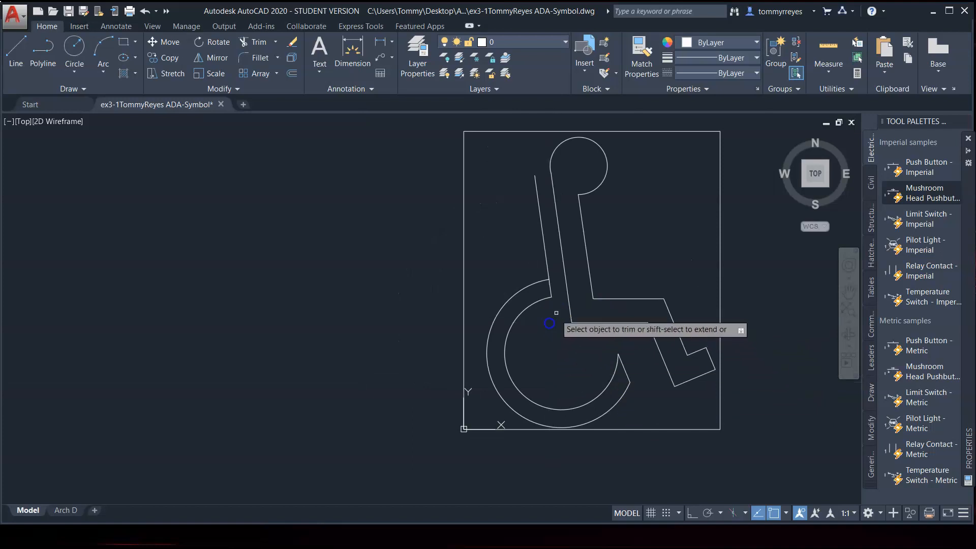
{"action": "left_click", "coordinate": [545, 257]}
{"action": "scroll", "coordinate": [648, 396], "scroll_direction": "up", "scroll_amount": 2}
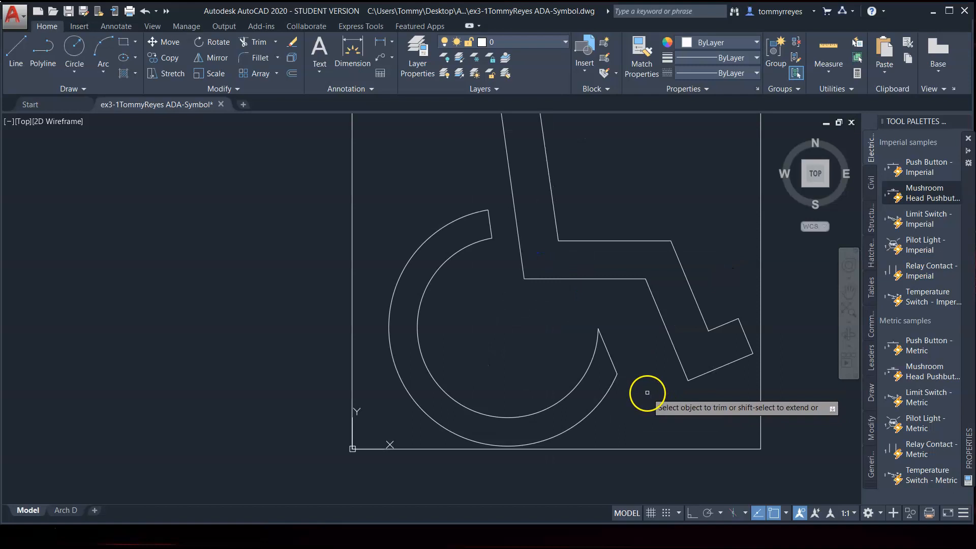
{"action": "scroll", "coordinate": [627, 418], "scroll_direction": "down", "scroll_amount": 2}
{"action": "key", "text": "Escape"}
Draw a horizontal arm line about 8 1/2" long forward from the torso's front line, with Ortho on.
{"action": "type", "text": "l"}
{"action": "key", "text": "Return"}
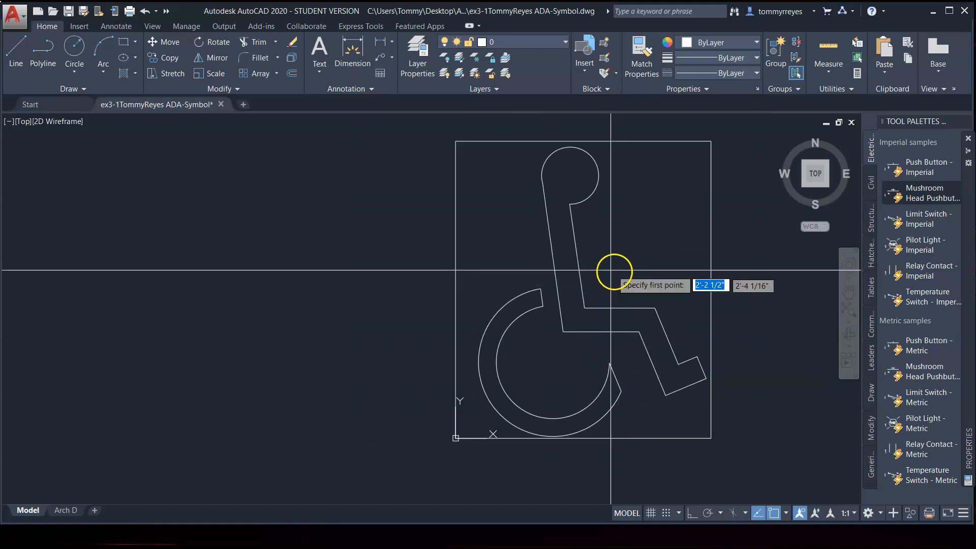
{"action": "left_click", "coordinate": [578, 266]}
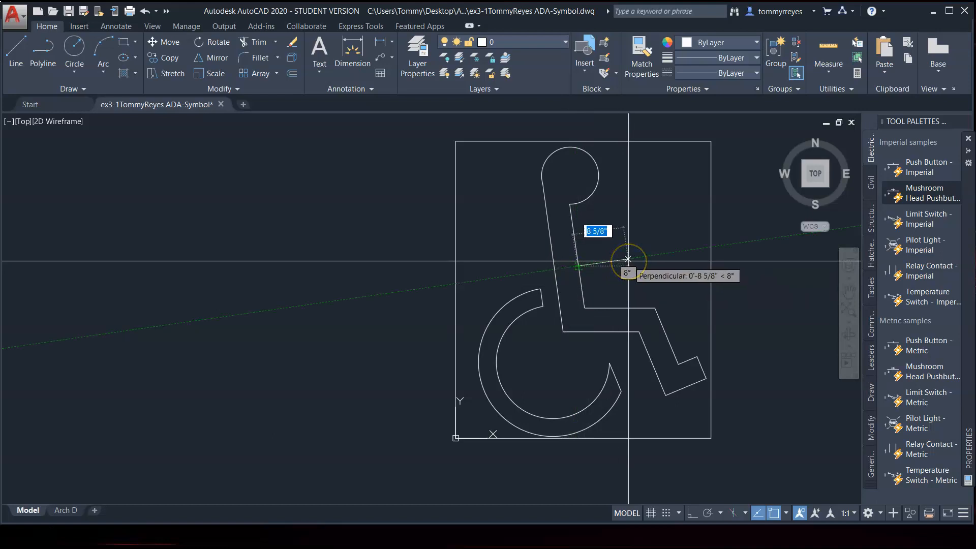
{"action": "key", "text": "F8"}
{"action": "left_click", "coordinate": [627, 261]}
{"action": "key", "text": "Return"}
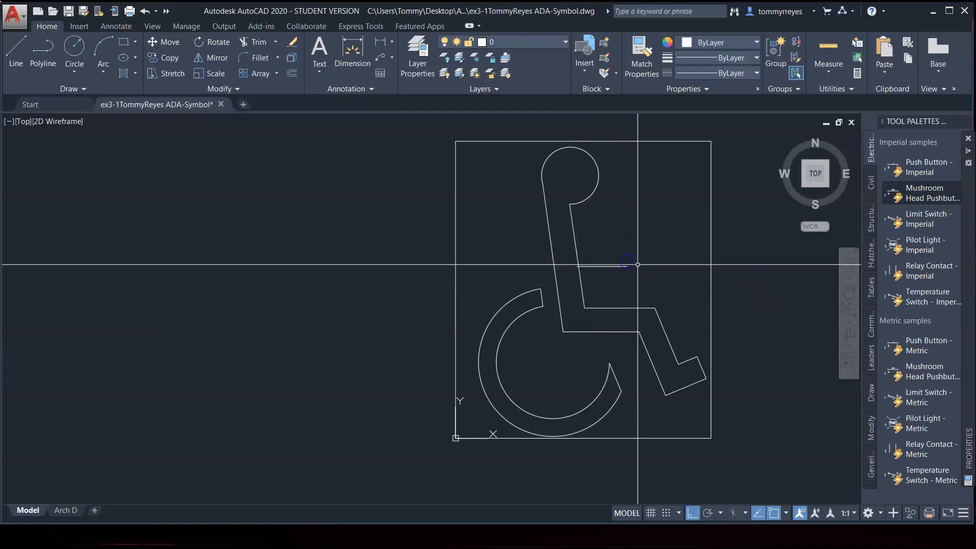
Offset the horizontal arm line 4" upward.
{"action": "type", "text": "o"}
{"action": "key", "text": "Return"}
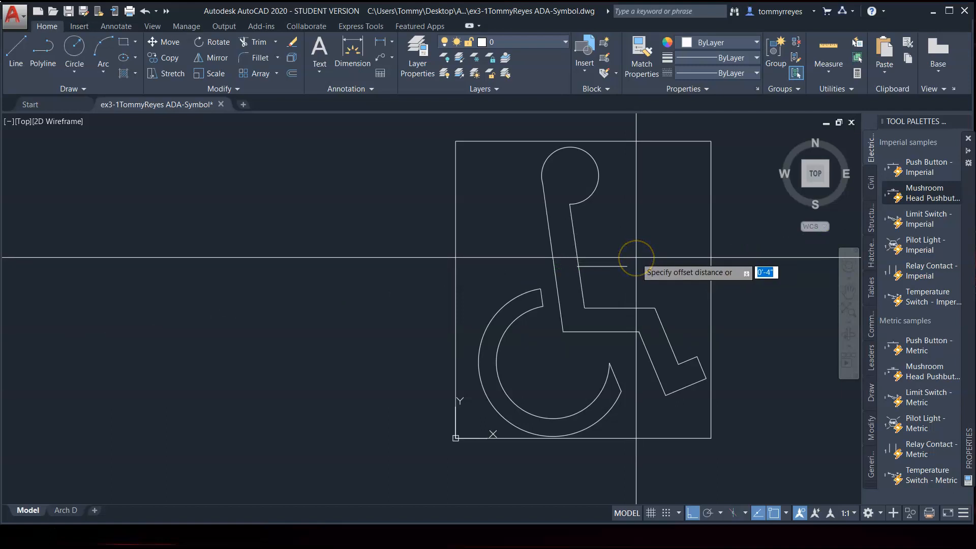
{"action": "type", "text": "4"}
{"action": "key", "text": "Return"}
{"action": "left_click", "coordinate": [606, 266]}
{"action": "left_click", "coordinate": [602, 234]}
Extend the upper arm line back to the torso's front line.
{"action": "scroll", "coordinate": [602, 233], "scroll_direction": "up", "scroll_amount": 6}
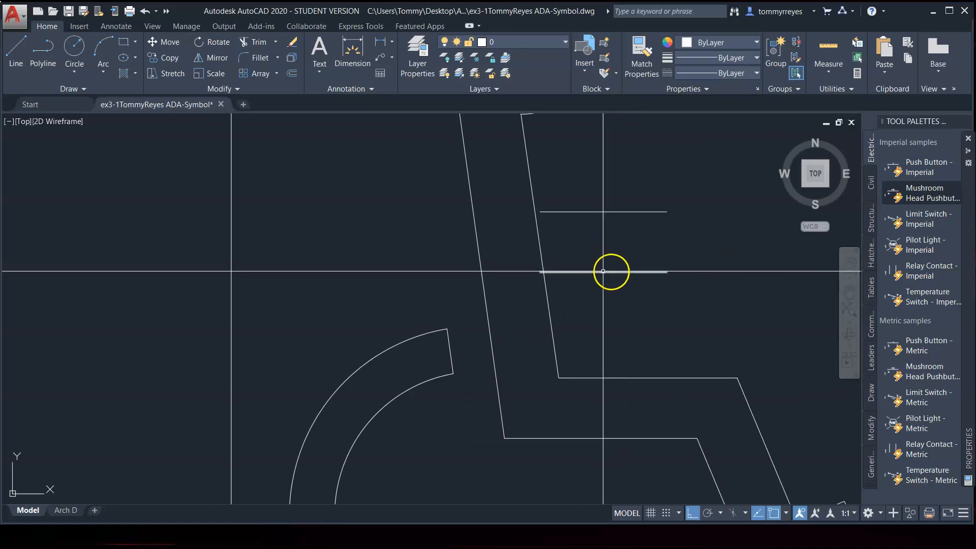
{"action": "type", "text": "ex"}
{"action": "key", "text": "Return"}
{"action": "key", "text": "Escape"}
{"action": "key", "text": "Return"}
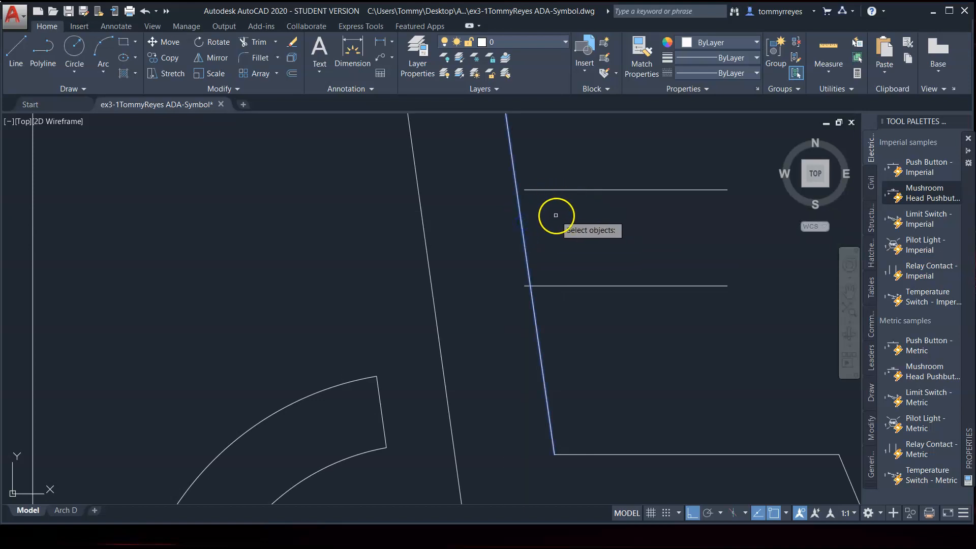
{"action": "key", "text": "Return"}
{"action": "left_click", "coordinate": [547, 191]}
{"action": "key", "text": "Return"}
Close the front of the arm with a vertical line joining the ends of the two arm lines.
{"action": "type", "text": "l"}
{"action": "key", "text": "Return"}
{"action": "left_click", "coordinate": [726, 190]}
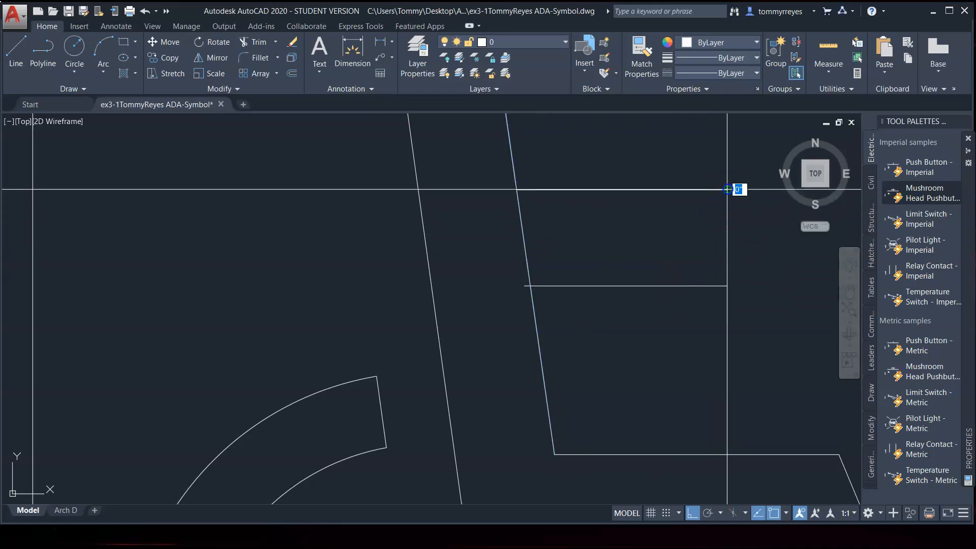
{"action": "left_click", "coordinate": [726, 287]}
{"action": "key", "text": "Return"}
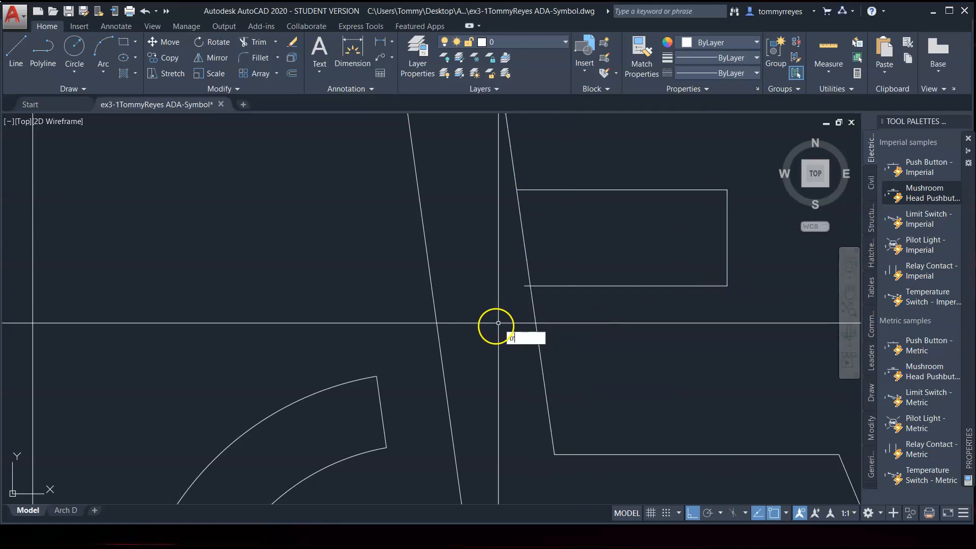
Trim the lower arm line's stub inside the torso and the torso's front line between the two arm lines.
{"action": "key", "text": "Return"}
{"action": "scroll", "coordinate": [504, 296], "scroll_direction": "up", "scroll_amount": 5}
{"action": "left_click", "coordinate": [568, 224]}
{"action": "left_click", "coordinate": [504, 288]}
{"action": "key", "text": "Return"}
{"action": "scroll", "coordinate": [493, 301], "scroll_direction": "down", "scroll_amount": 2}
{"action": "scroll", "coordinate": [486, 303], "scroll_direction": "down", "scroll_amount": 5}
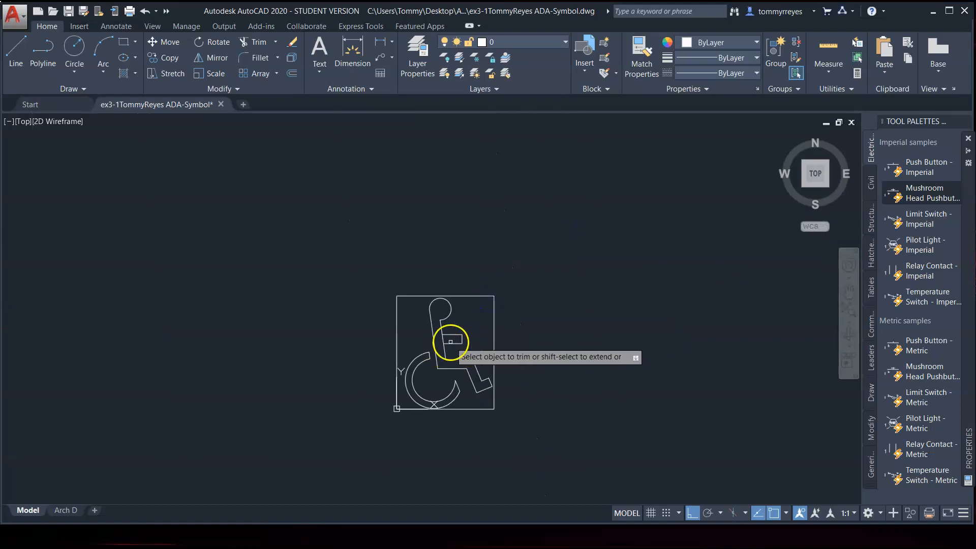
{"action": "scroll", "coordinate": [450, 341], "scroll_direction": "up", "scroll_amount": 5}
{"action": "left_click", "coordinate": [437, 334]}
{"action": "left_click", "coordinate": [425, 343]}
{"action": "scroll", "coordinate": [483, 346], "scroll_direction": "down", "scroll_amount": 5}
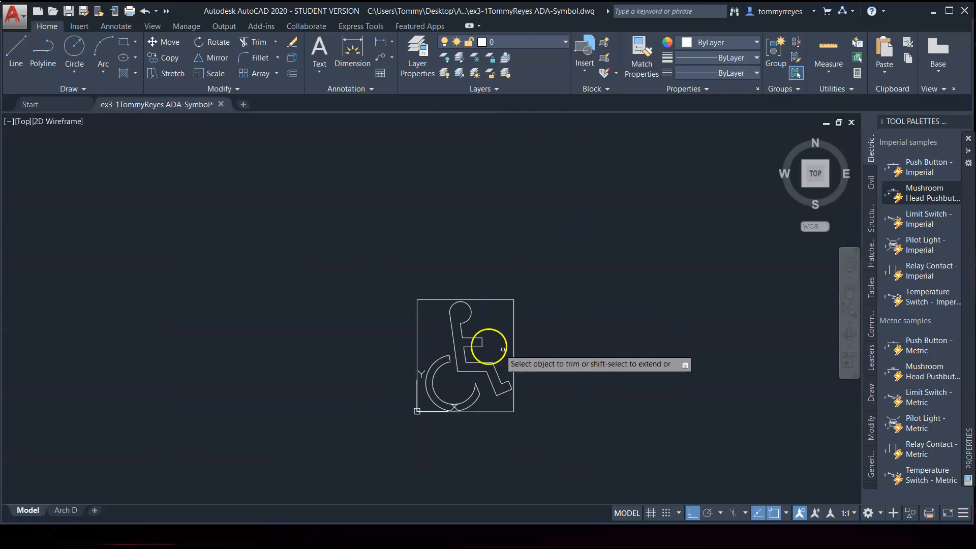
{"action": "key", "text": "Return"}
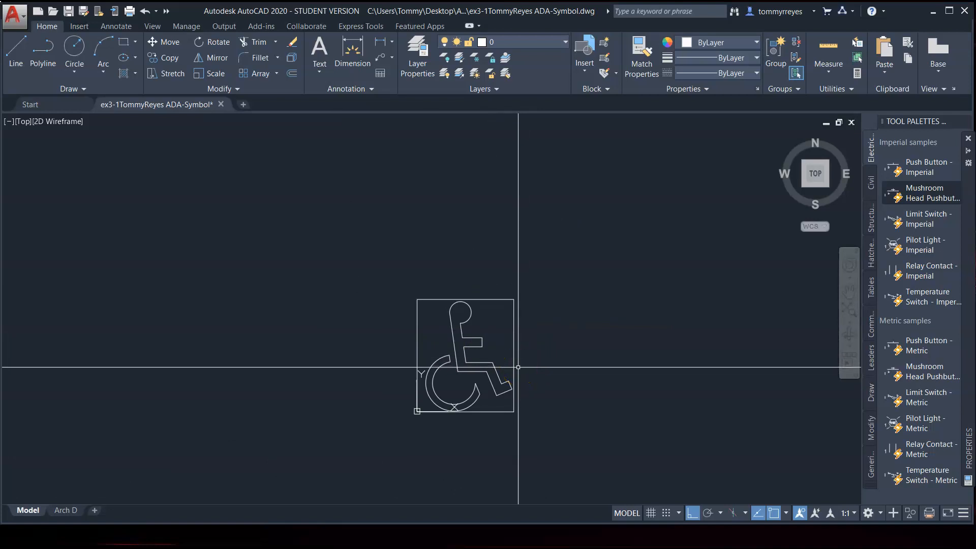
{"action": "scroll", "coordinate": [494, 401], "scroll_direction": "up", "scroll_amount": 2}
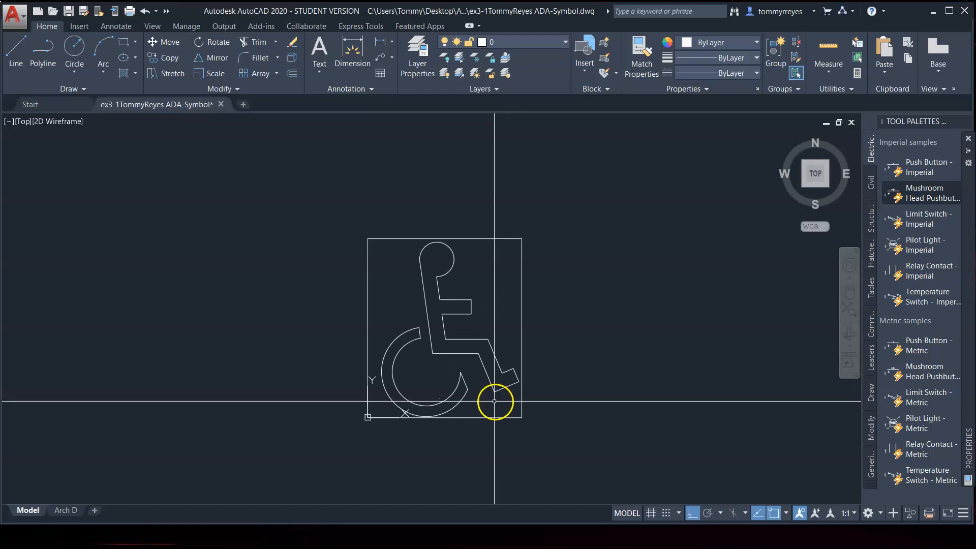
{"action": "scroll", "coordinate": [482, 401], "scroll_direction": "up", "scroll_amount": 2}
{"action": "left_click", "coordinate": [482, 174]}
{"action": "left_click", "coordinate": [407, 307]}
{"action": "left_click", "coordinate": [512, 313]}
{"action": "left_click", "coordinate": [447, 334]}
{"action": "key", "text": "Escape"}
Scale up the wheel arcs and the slanted end line about the wheel's center.
{"action": "left_click", "coordinate": [464, 346]}
{"action": "left_click", "coordinate": [425, 397]}
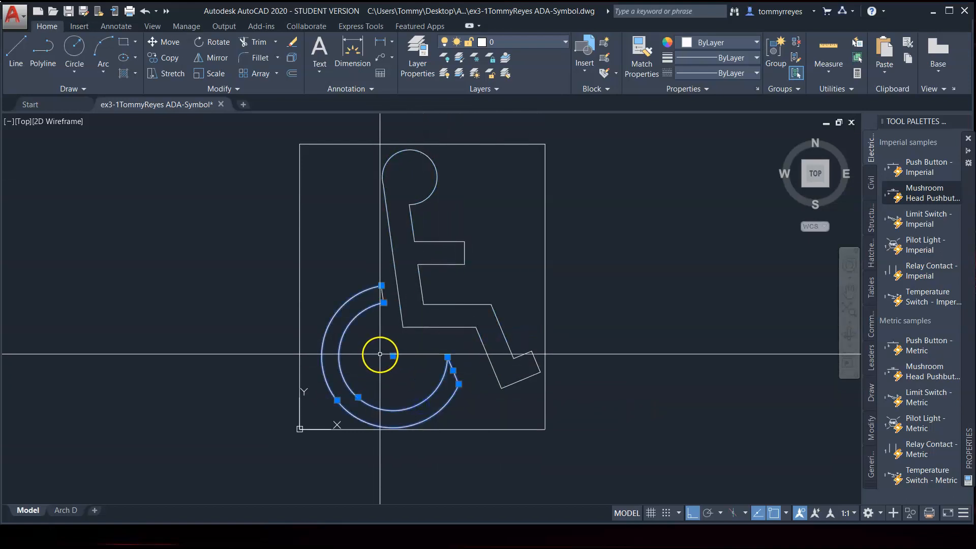
{"action": "type", "text": "c"}
{"action": "key", "text": "Return"}
{"action": "left_click", "coordinate": [392, 359]}
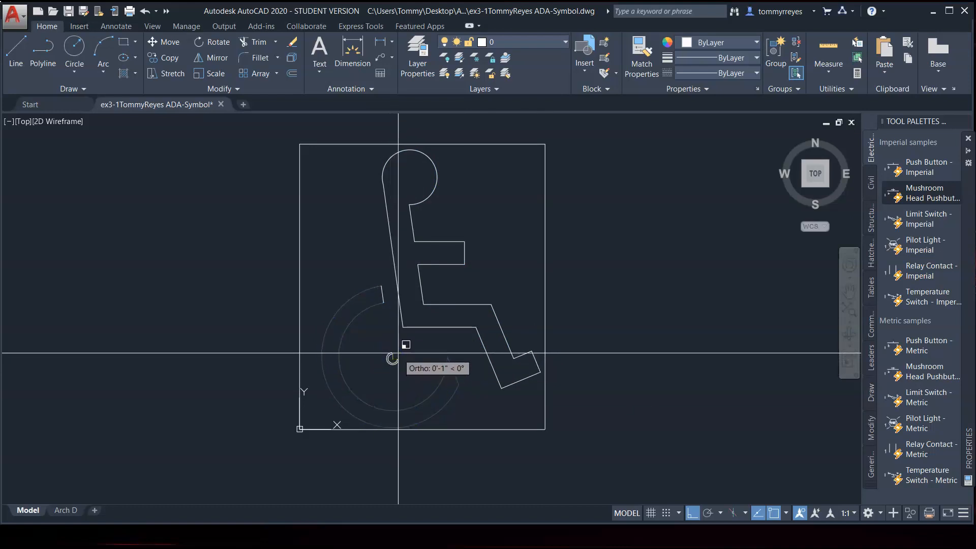
{"action": "left_click", "coordinate": [474, 301]}
Delete the old closing line at the wheel's upper opening and draw a new one between the enlarged arcs' ends.
{"action": "scroll", "coordinate": [386, 299], "scroll_direction": "up", "scroll_amount": 1}
{"action": "left_click", "coordinate": [385, 298]}
{"action": "left_click", "coordinate": [377, 287]}
{"action": "key", "text": "Delete"}
{"action": "type", "text": "l"}
{"action": "key", "text": "Return"}
{"action": "left_click", "coordinate": [378, 287]}
{"action": "left_click", "coordinate": [374, 255]}
{"action": "key", "text": "Escape"}
Move the whole wheel with its end lines straight up about 2 9/16" so it sits inside the bounding rectangle.
{"action": "scroll", "coordinate": [391, 290], "scroll_direction": "down", "scroll_amount": 1}
{"action": "left_click", "coordinate": [384, 259]}
{"action": "left_click", "coordinate": [367, 304]}
{"action": "left_click", "coordinate": [470, 362]}
{"action": "left_click", "coordinate": [519, 377]}
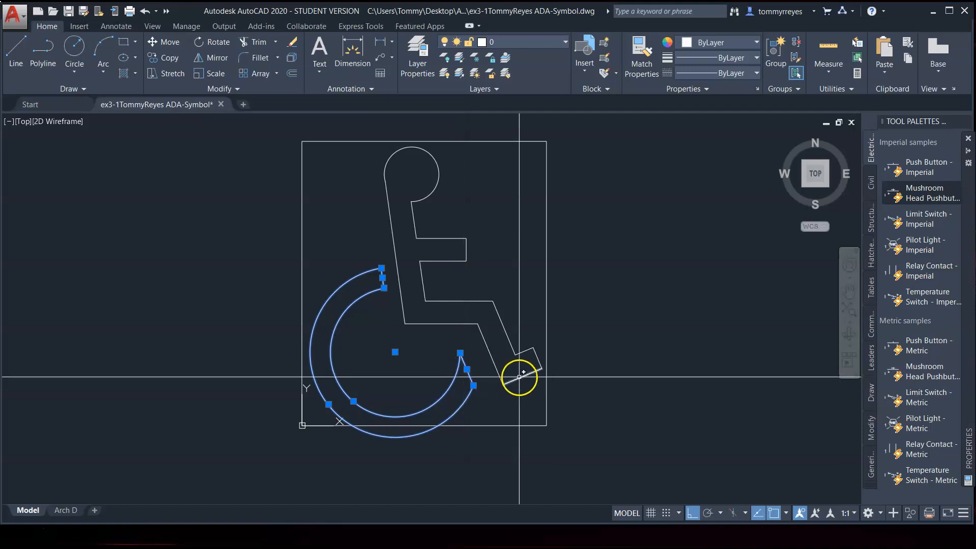
{"action": "key", "text": "Return"}
{"action": "left_click", "coordinate": [630, 425]}
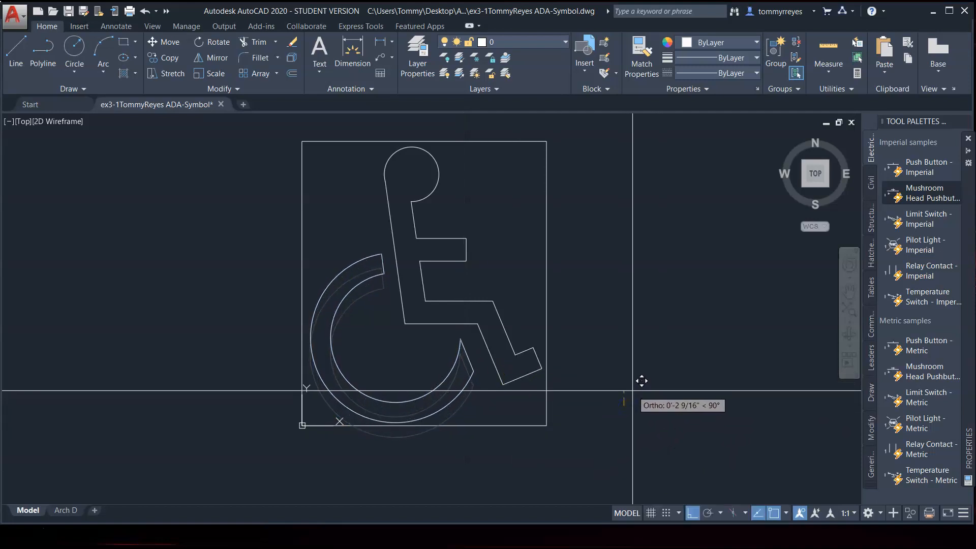
{"action": "left_click", "coordinate": [632, 390]}
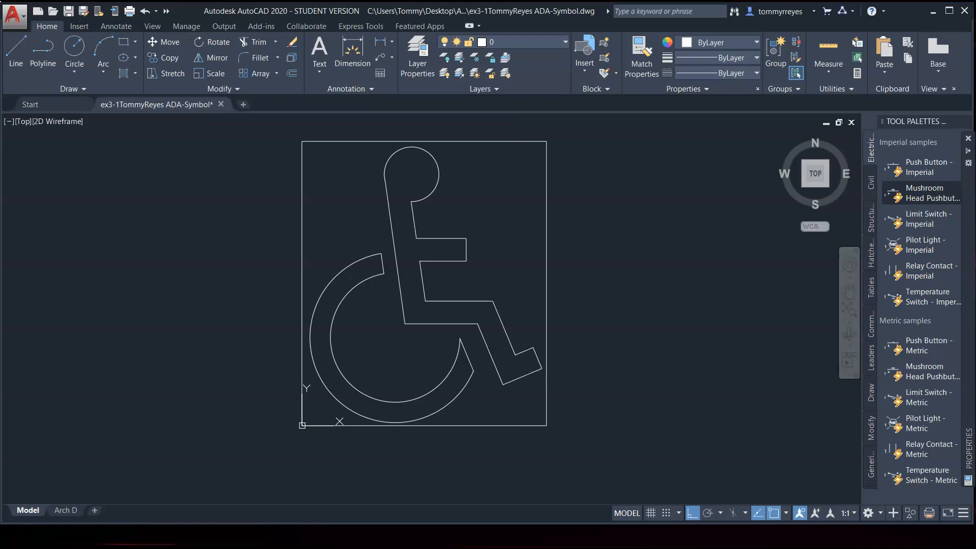
Save the drawing and delete the bounding rectangle around the wheelchair symbol.
{"action": "key", "text": "ctrl+s"}
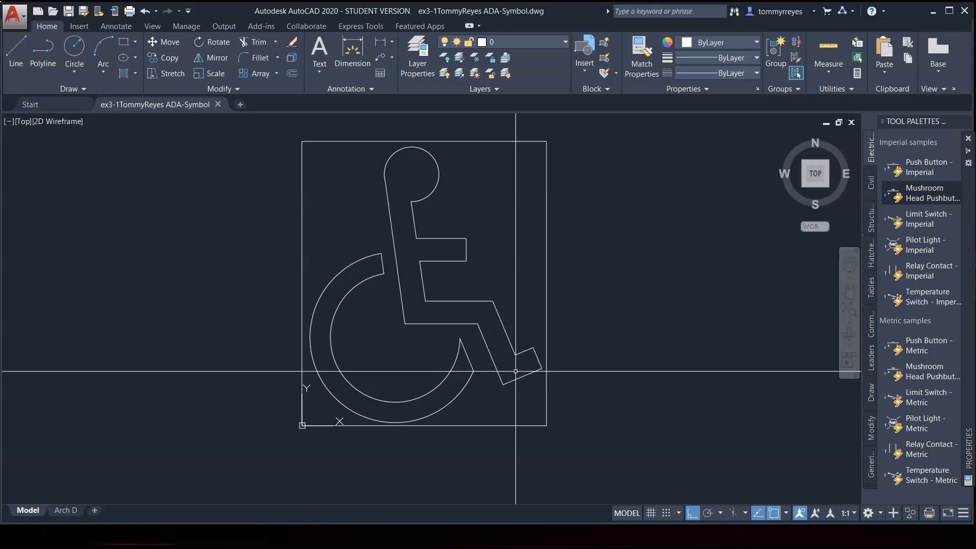
{"action": "left_click", "coordinate": [545, 142]}
{"action": "key", "text": "Delete"}
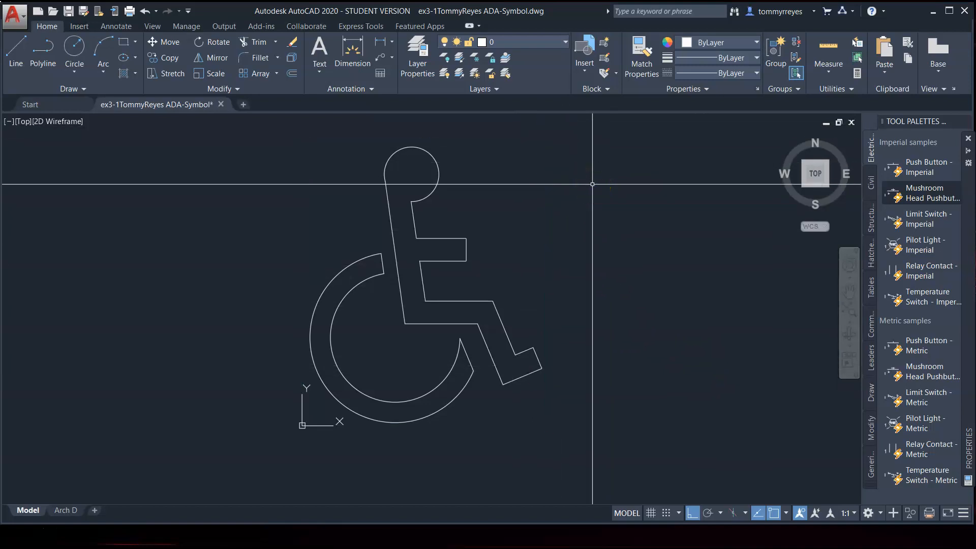